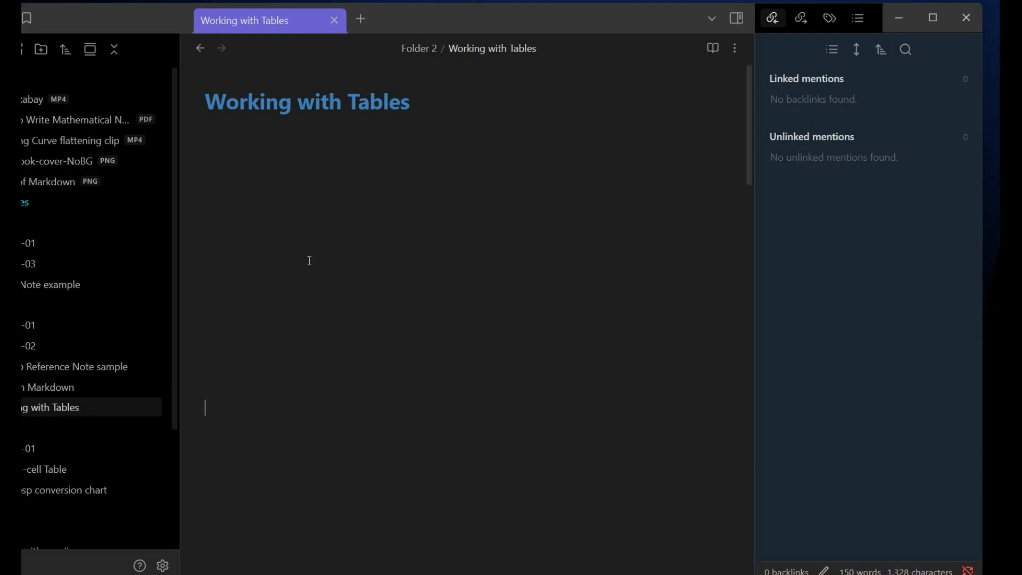
Insert a new table on the blank line below the "Working with Tables" title and place the cursor in its cells
left_click(408, 194)
right_click(352, 206)
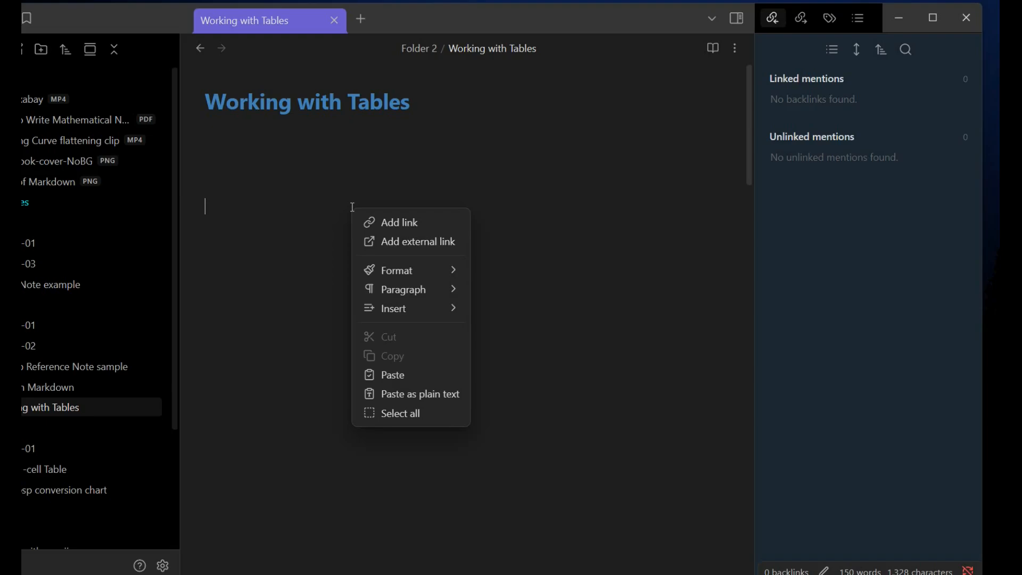
mouse_move(409, 309)
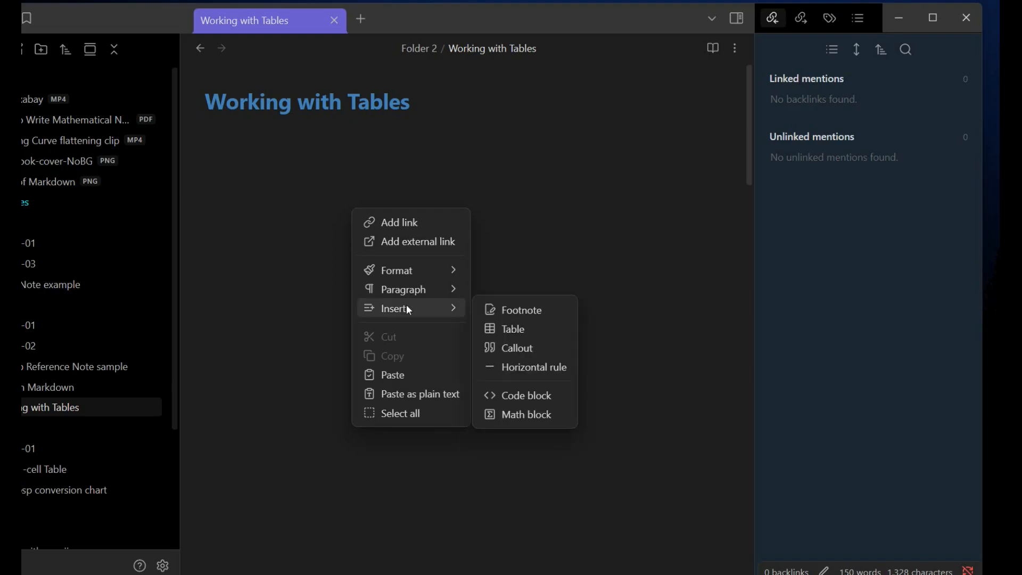
left_click(527, 328)
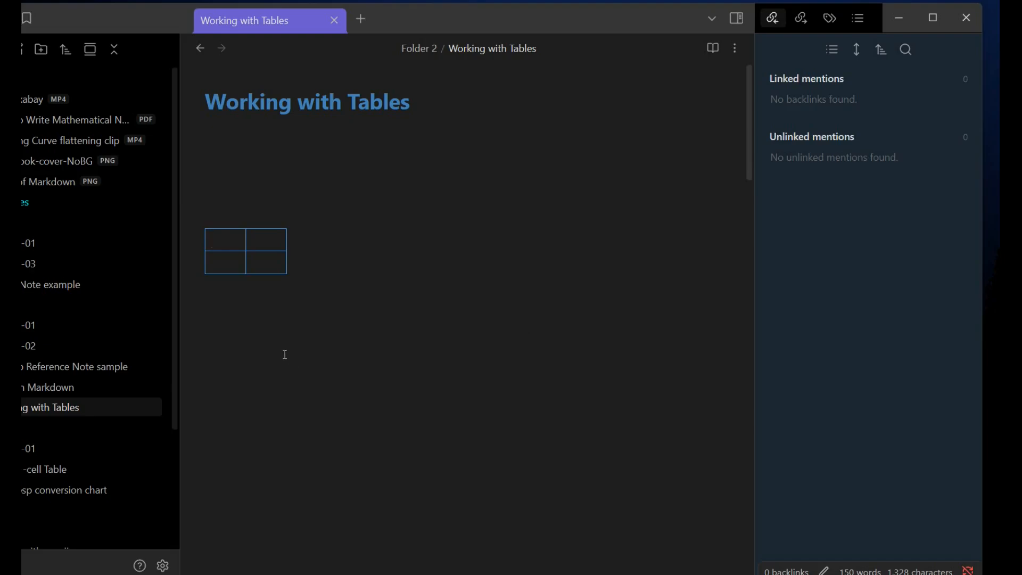
left_click(270, 267)
left_click(271, 234)
Disable the master-snippet-AI-NEW-2 CSS snippet in the settings and return to the note
left_click(168, 568)
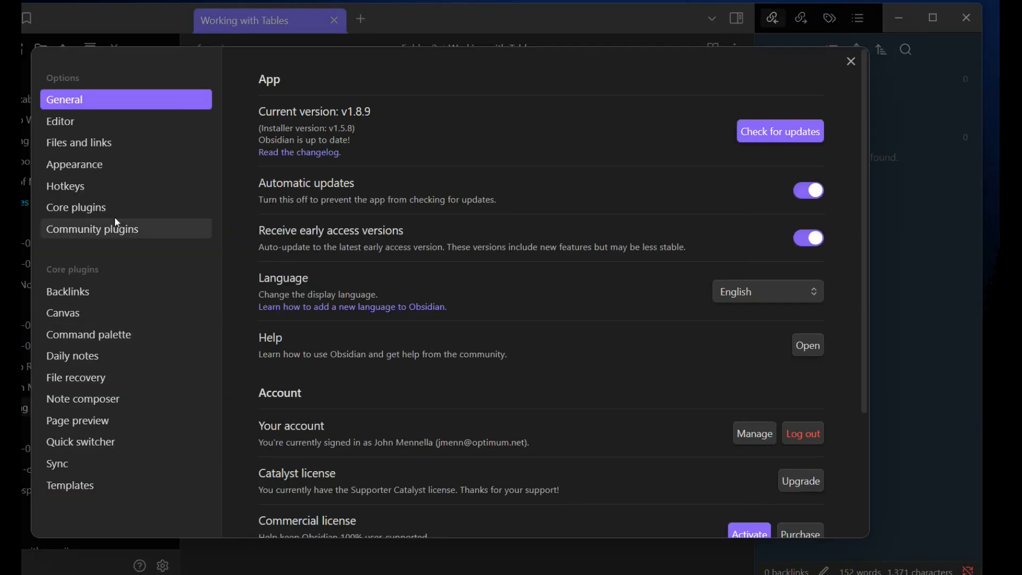
left_click(109, 175)
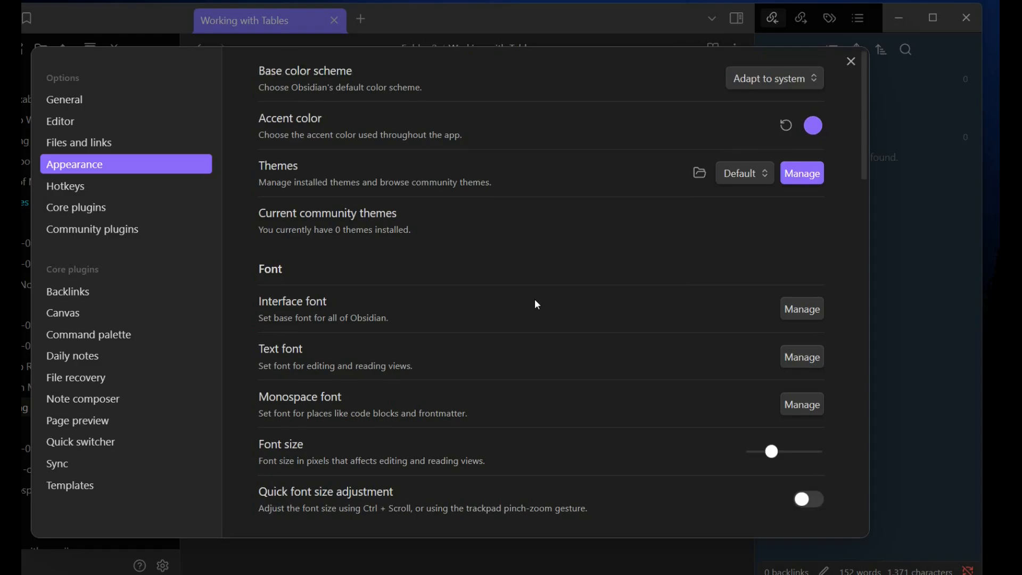
scroll(534, 299, "down", 6)
scroll(535, 300, "down", 10)
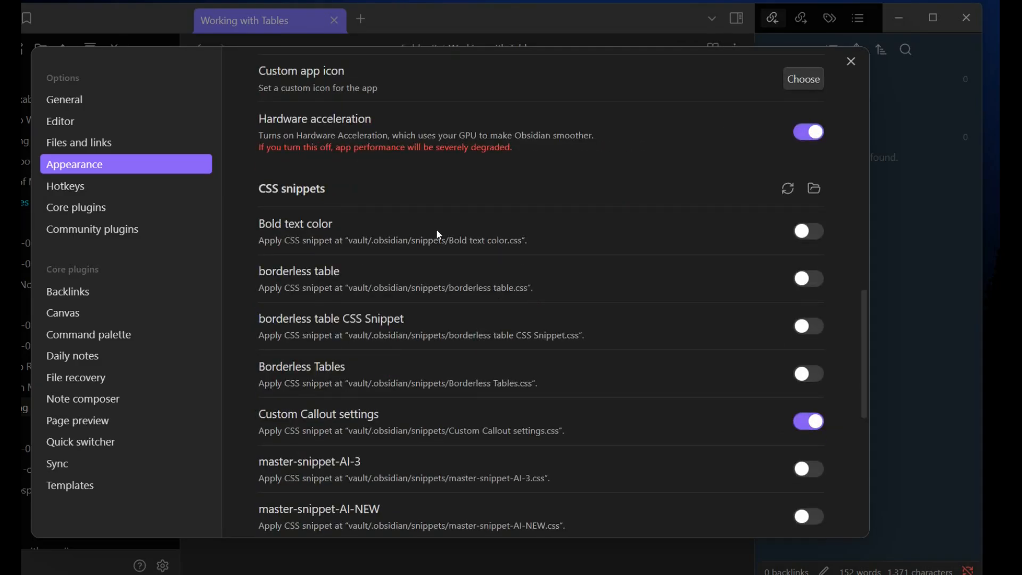
scroll(542, 281, "down", 5)
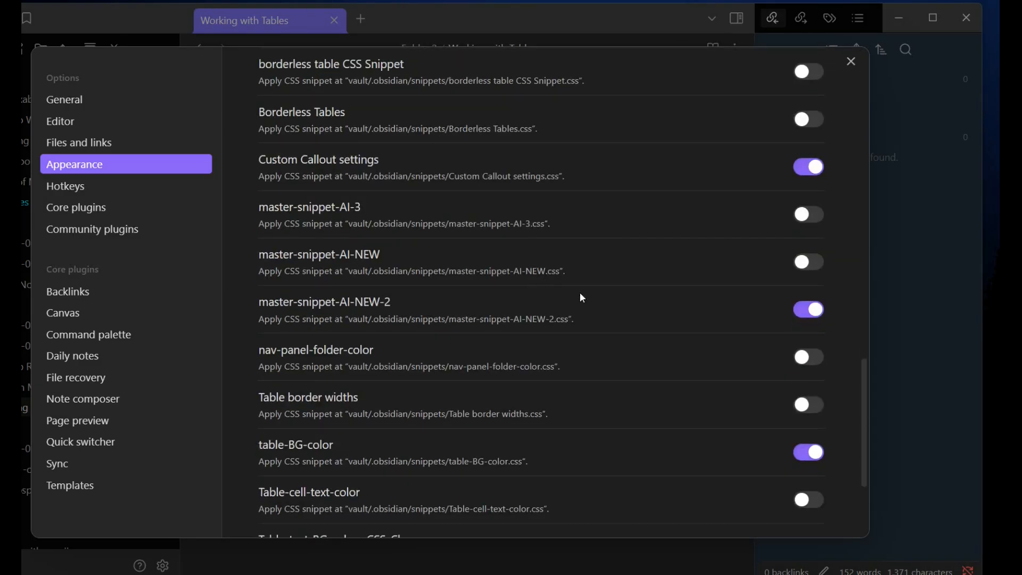
left_click(801, 310)
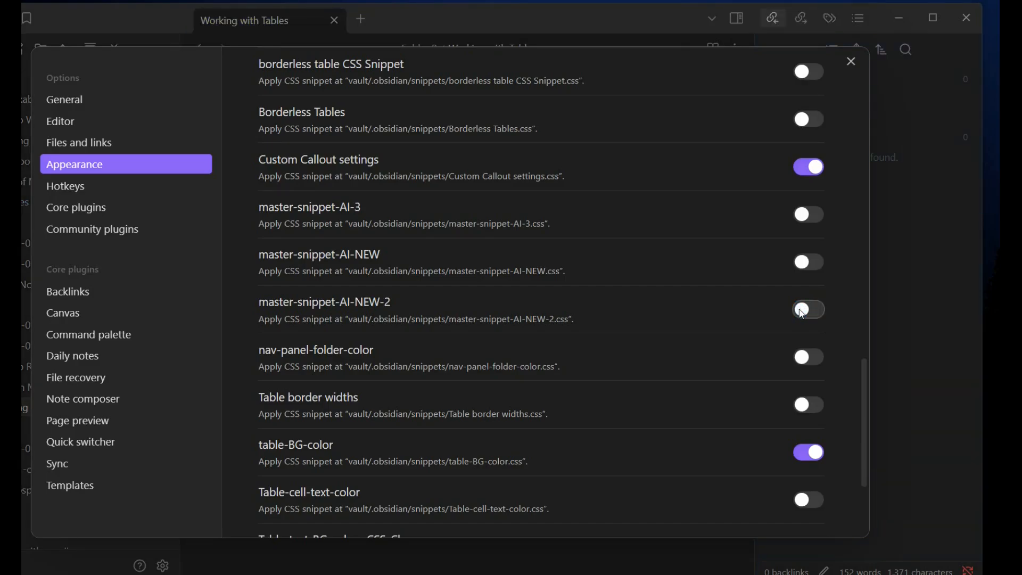
left_click(851, 61)
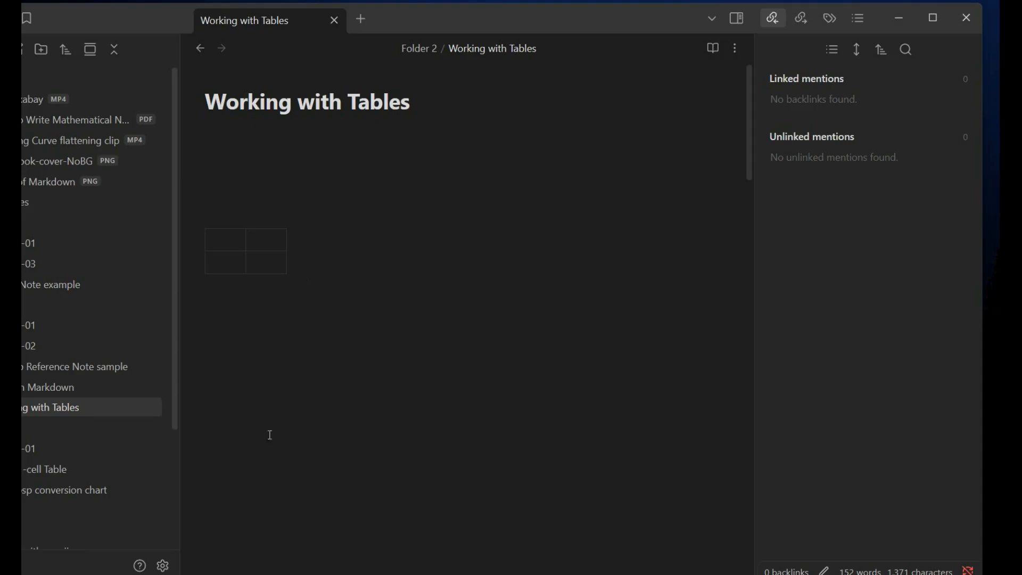
Re-enable the master-snippet-AI-NEW-2 CSS snippet in the settings and return to the note
left_click(163, 566)
scroll(510, 264, "down", 6)
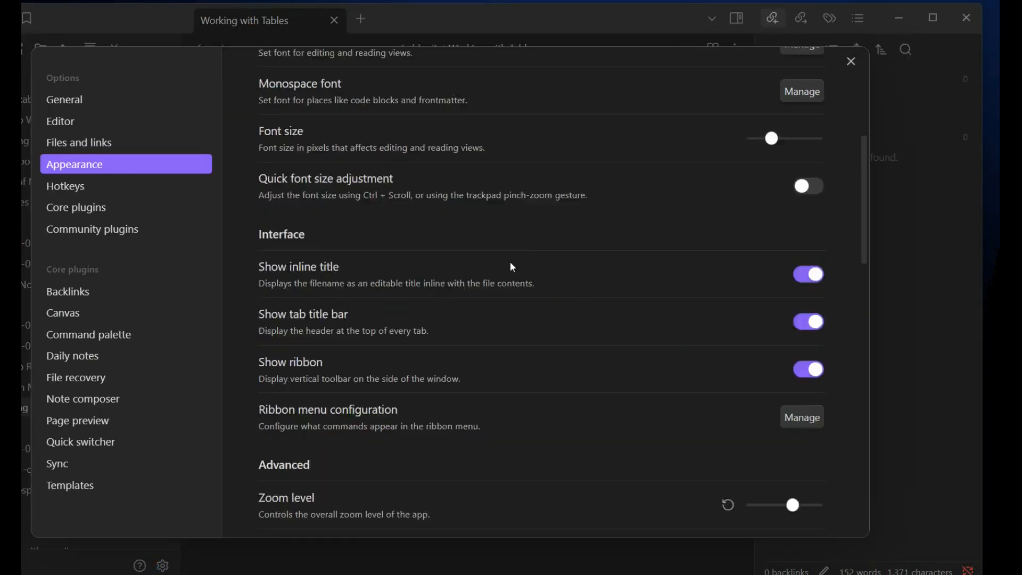
scroll(513, 266, "down", 15)
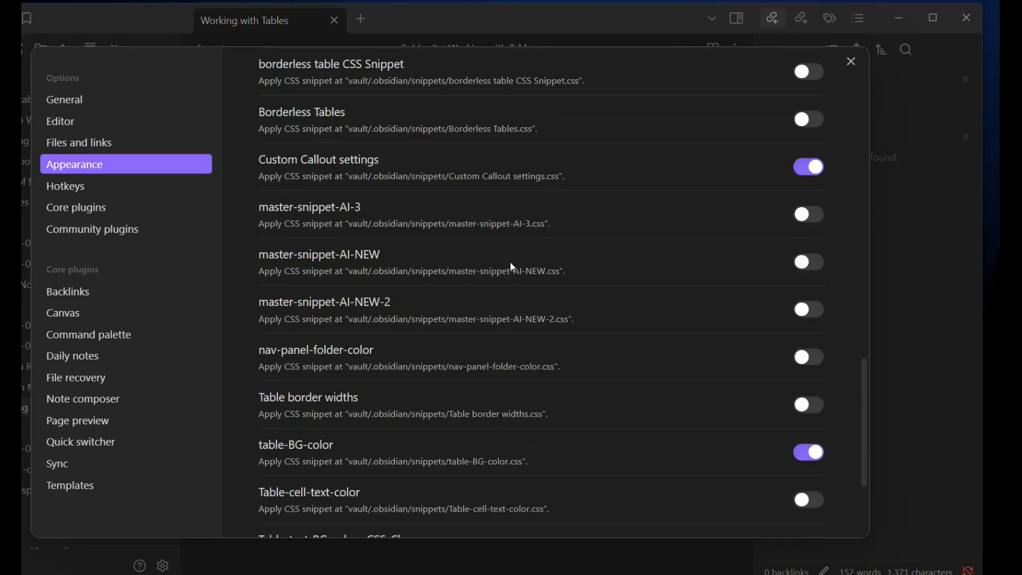
left_click(822, 309)
left_click(852, 62)
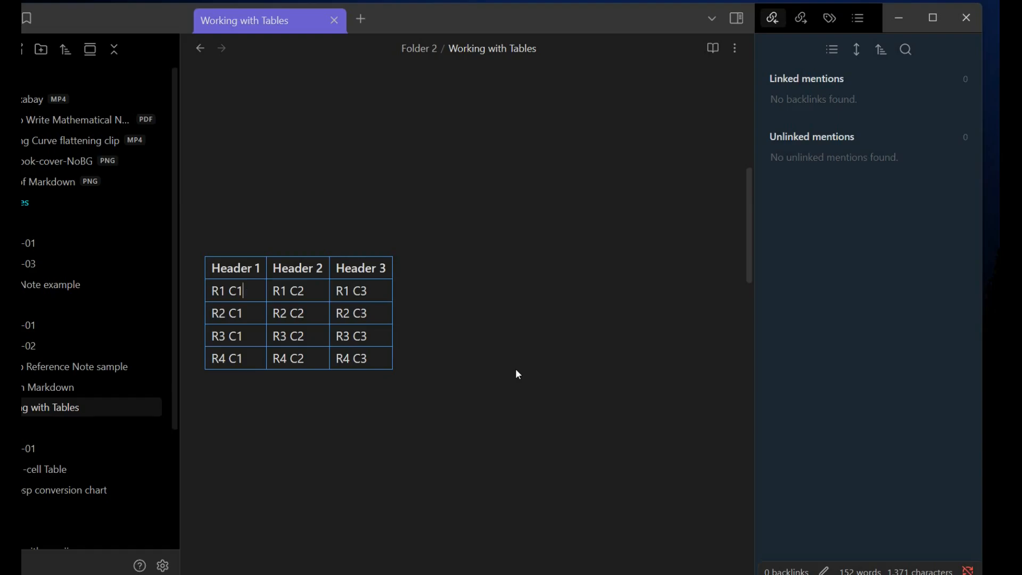
Move forward cell by cell through the Header 1–3 table, from R1 C1 to R4 C3
key("Tab")
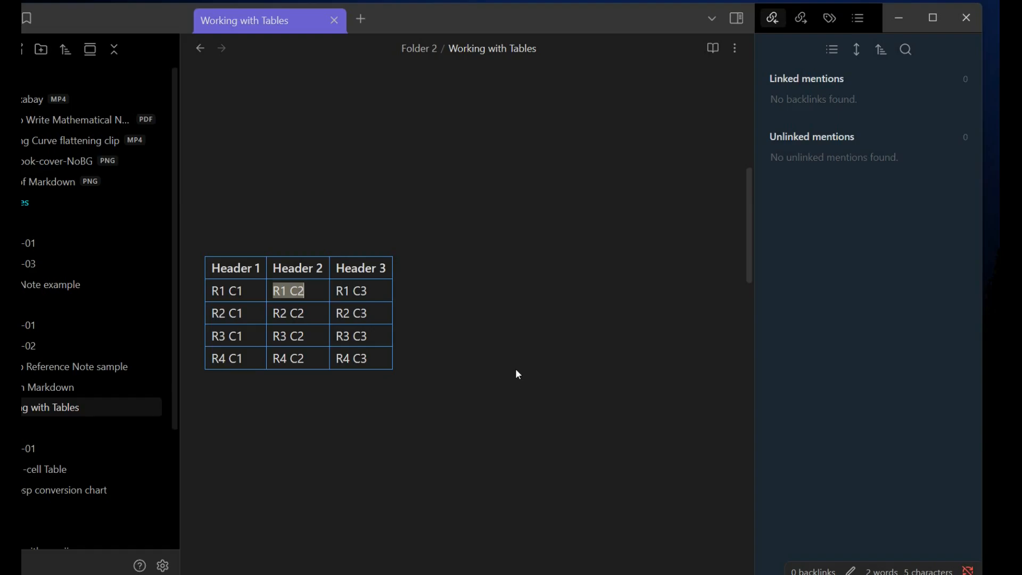
key("Tab")
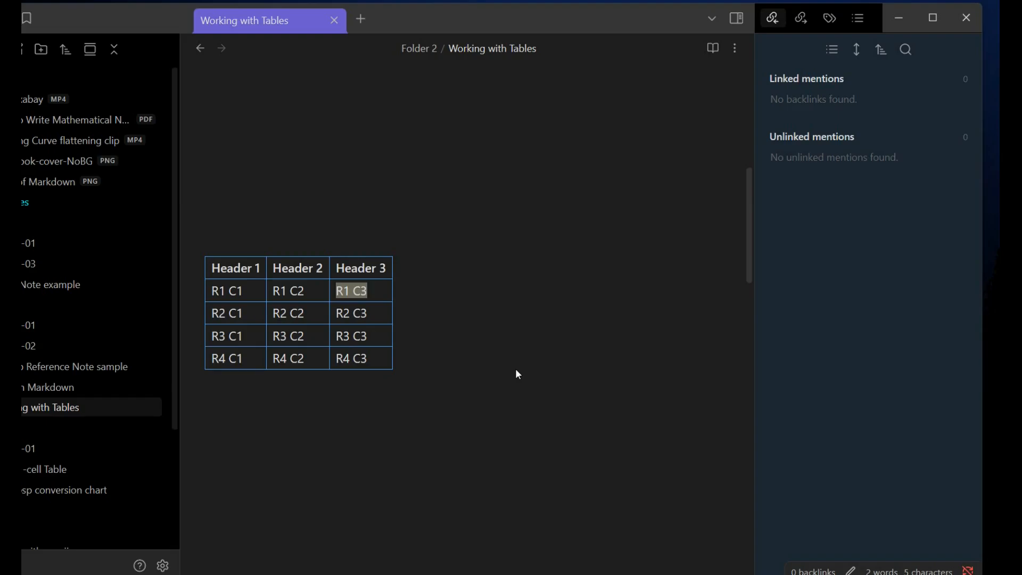
key("Tab")
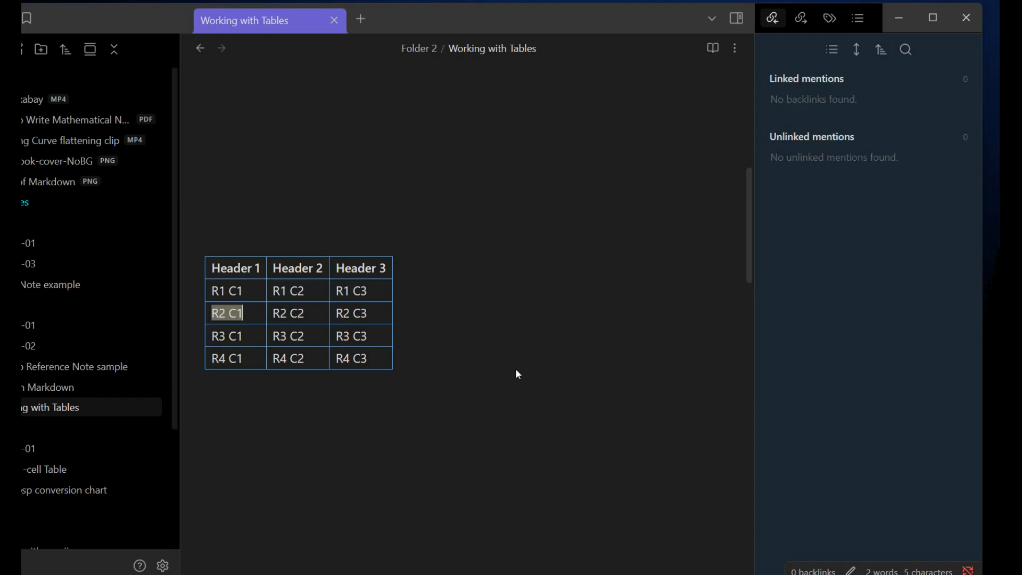
key("Tab")
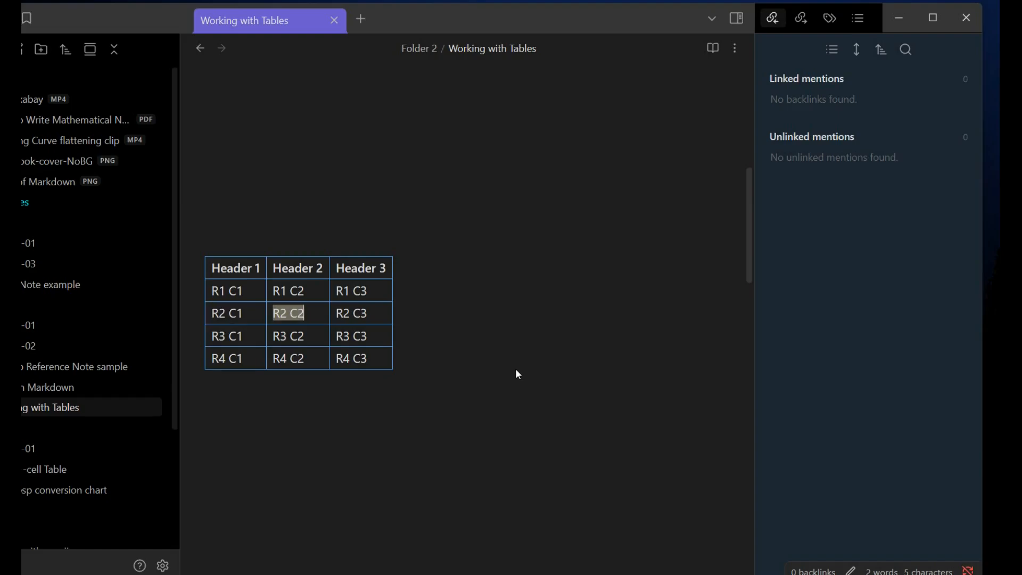
key("Tab")
key("Tab")
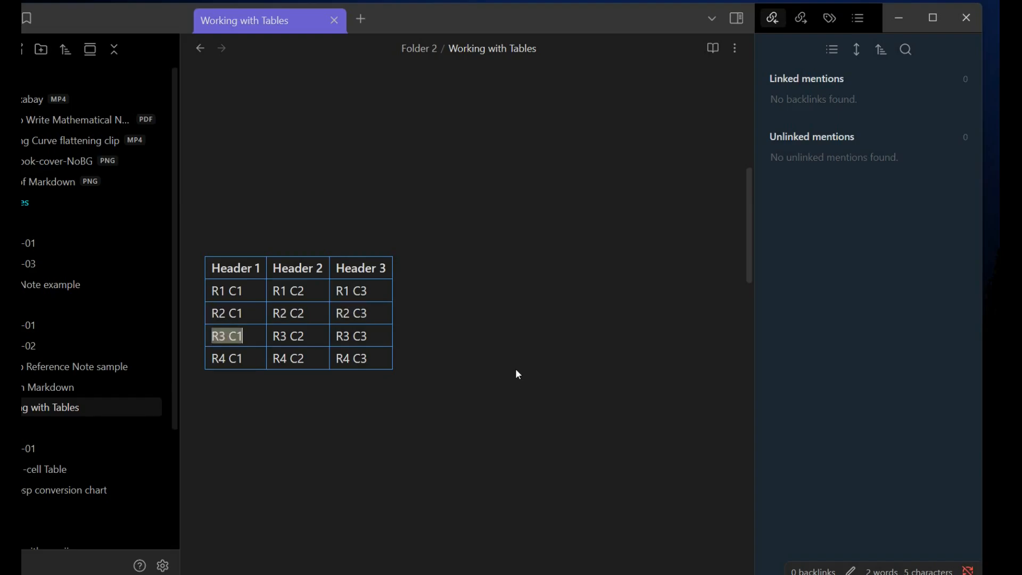
key("Tab")
key("Tab")
key("Tab")
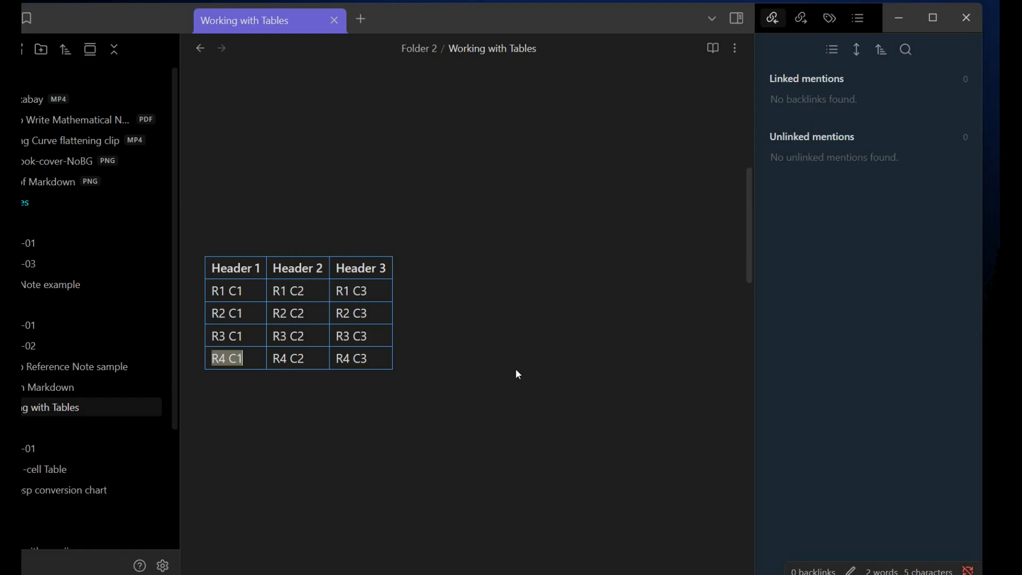
key("Tab")
key("Tab")
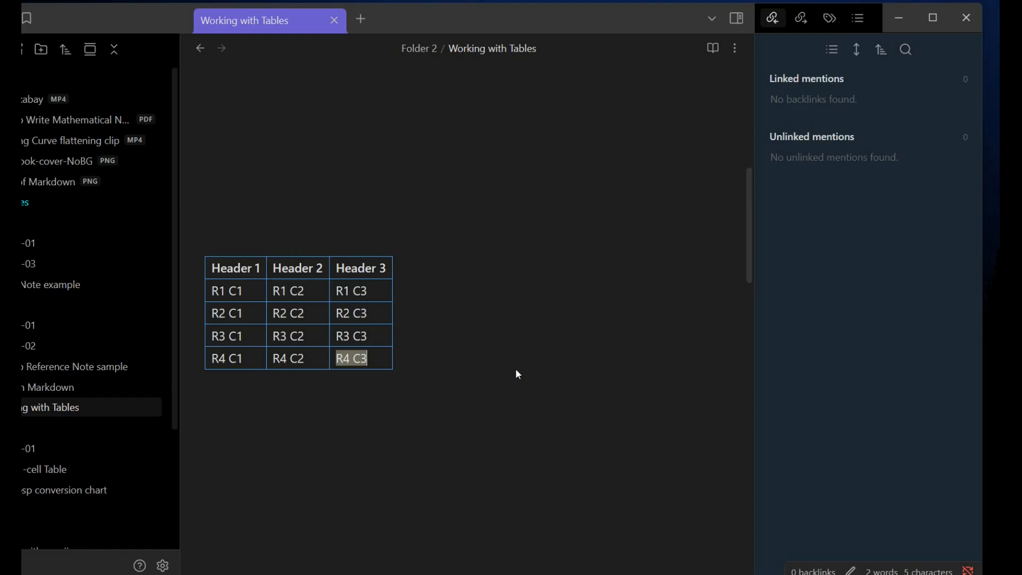
Append two empty rows at the end of the Header 1–3 table by advancing past its last cell
key("Tab")
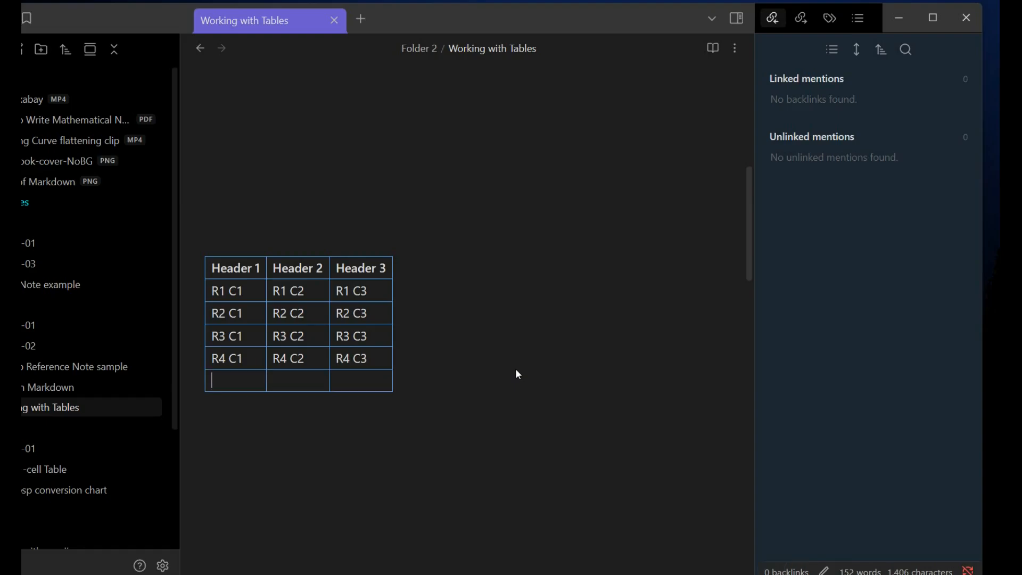
key("Tab")
key("Tab")
key("Tab")
Move backward cell by cell through the table, from R2 C2 to the Header 1 cell
left_click(306, 312)
key("shift+Tab")
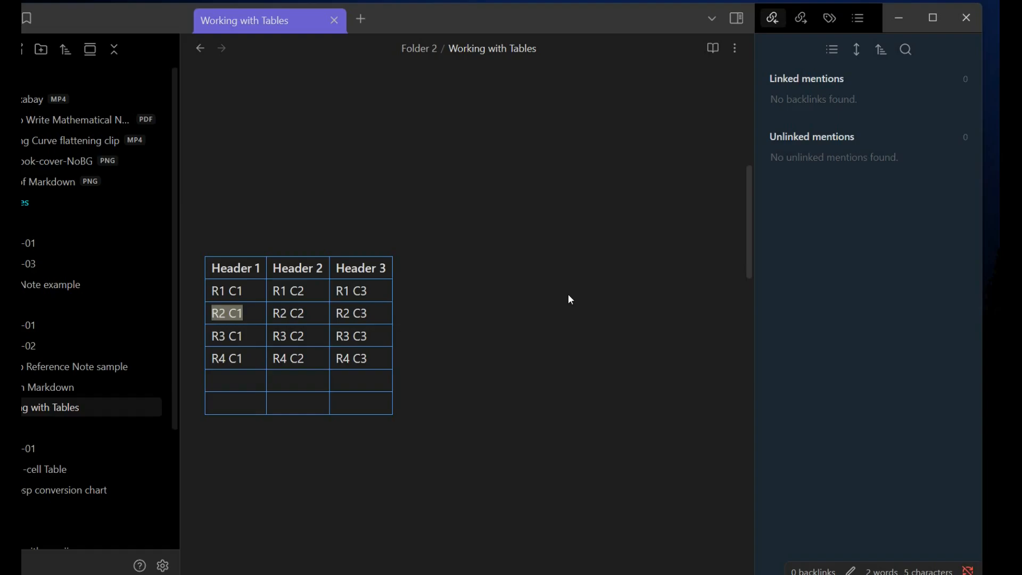
key("shift+Tab")
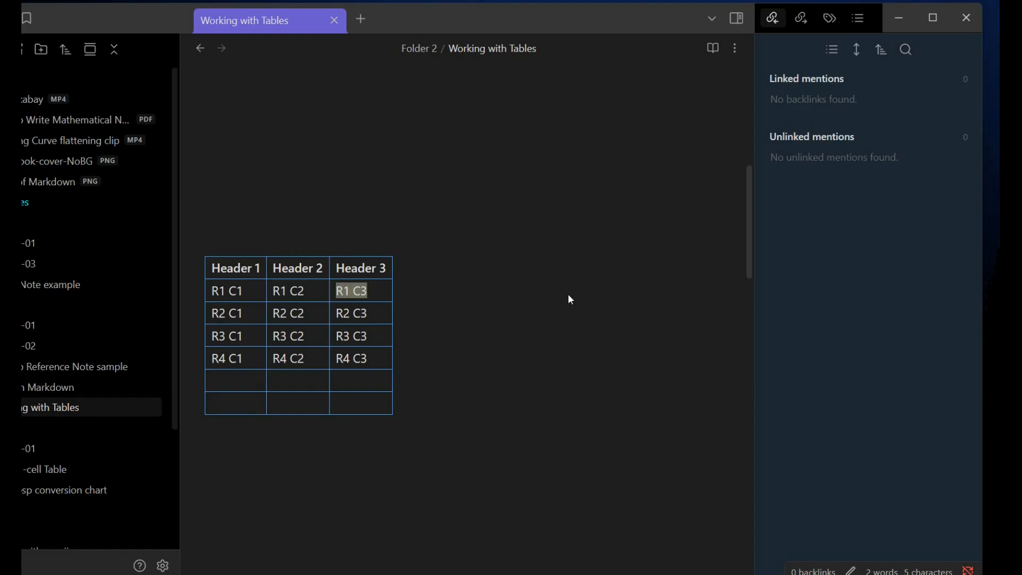
key("shift+Tab")
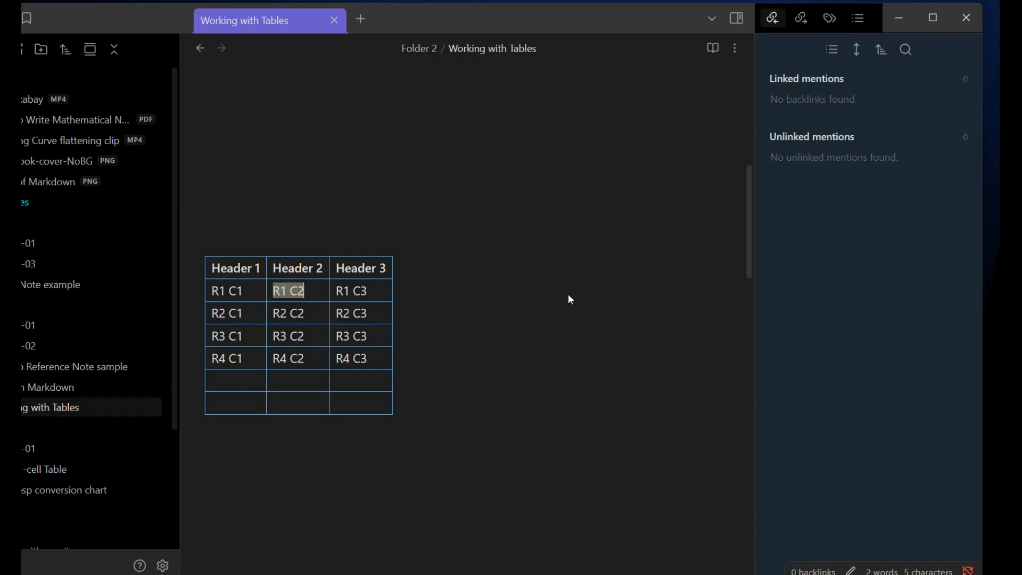
key("shift+Tab")
key("shift+Tab")
key("shift+Tab")
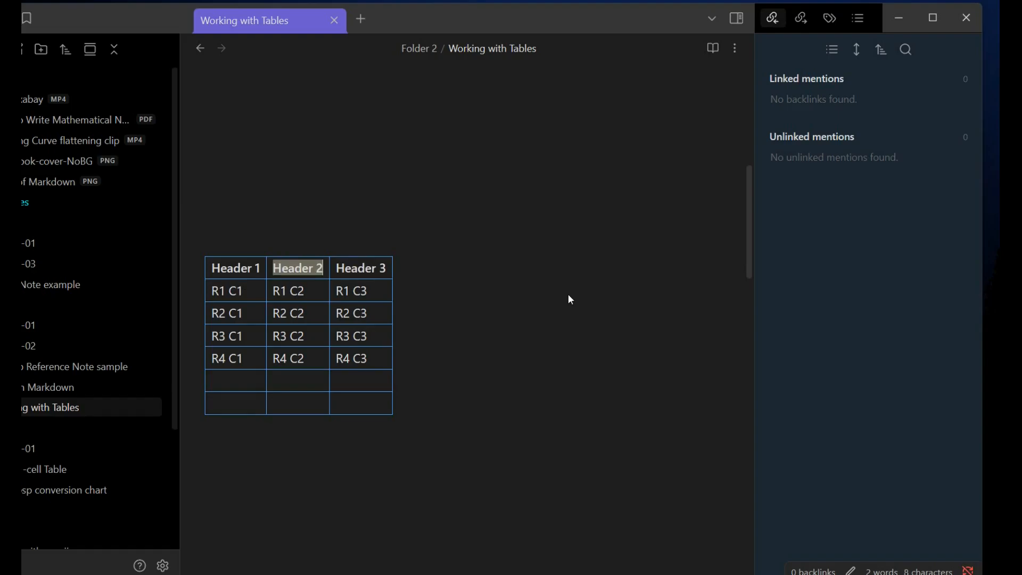
key("shift+Tab")
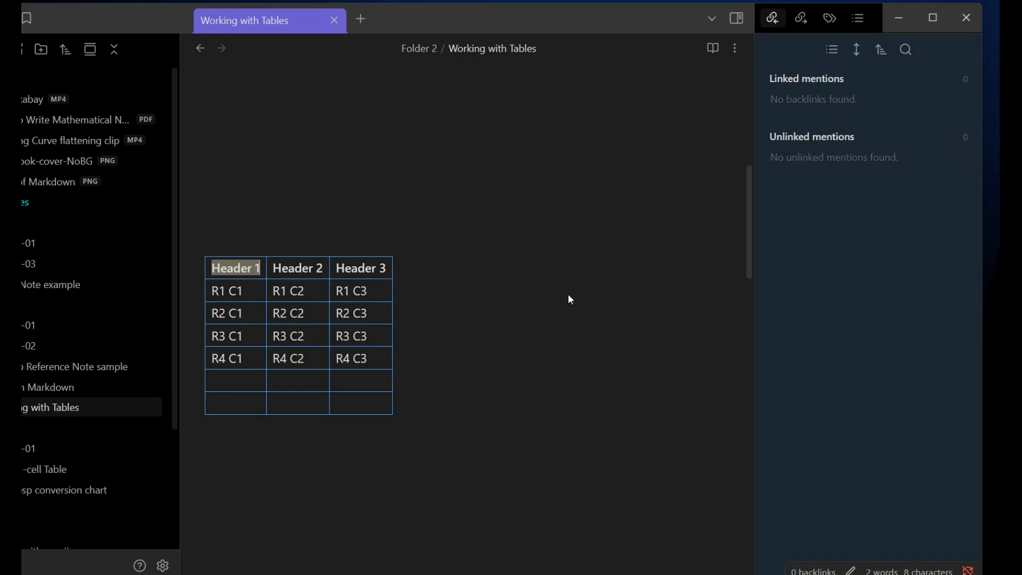
Add two empty rows above the Header 1–3 row by moving backward past the first cell
key("shift+Tab")
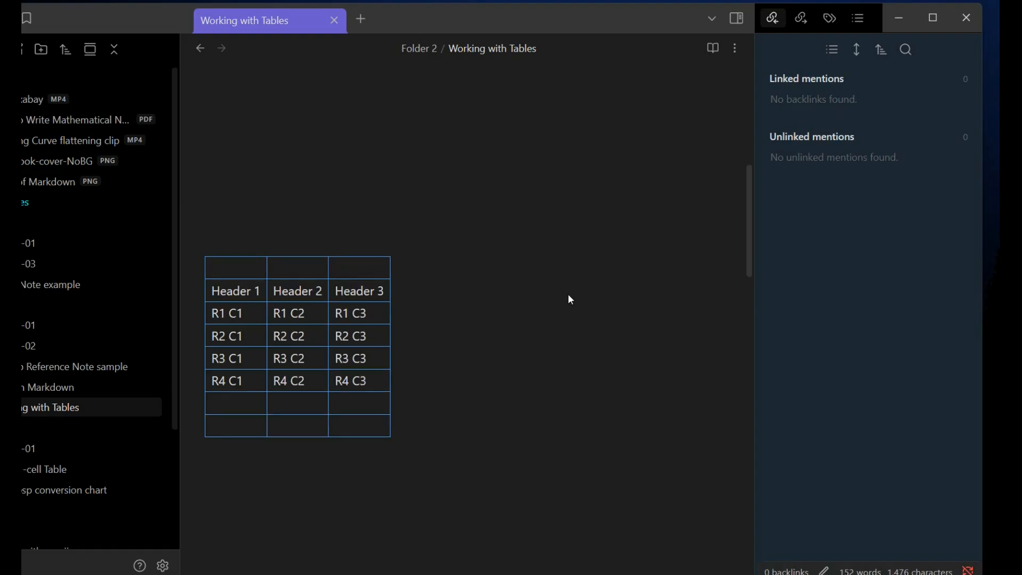
key("shift+Tab")
key("shift+Tab")
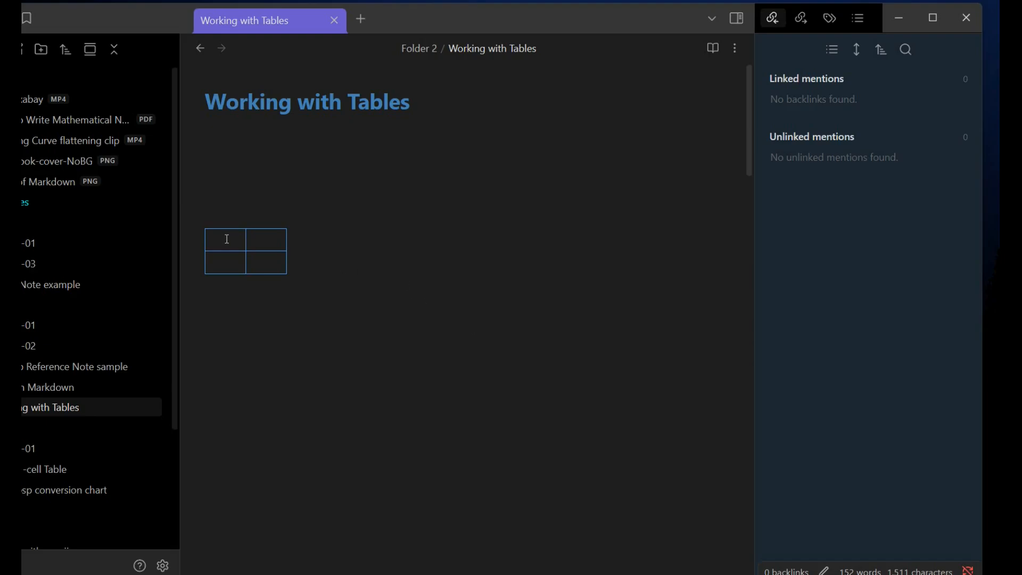
Move the cursor between the cells of the empty two-by-two table below the note title
left_click(530, 291)
left_click(280, 266)
key("Down")
left_click(280, 242)
key("shift+Tab")
left_click(272, 261)
key("Up")
key("Up")
Extend the empty two-column table to four rows, starting from its first cell
left_click(214, 238)
left_click(215, 239)
key("Return")
key("Return")
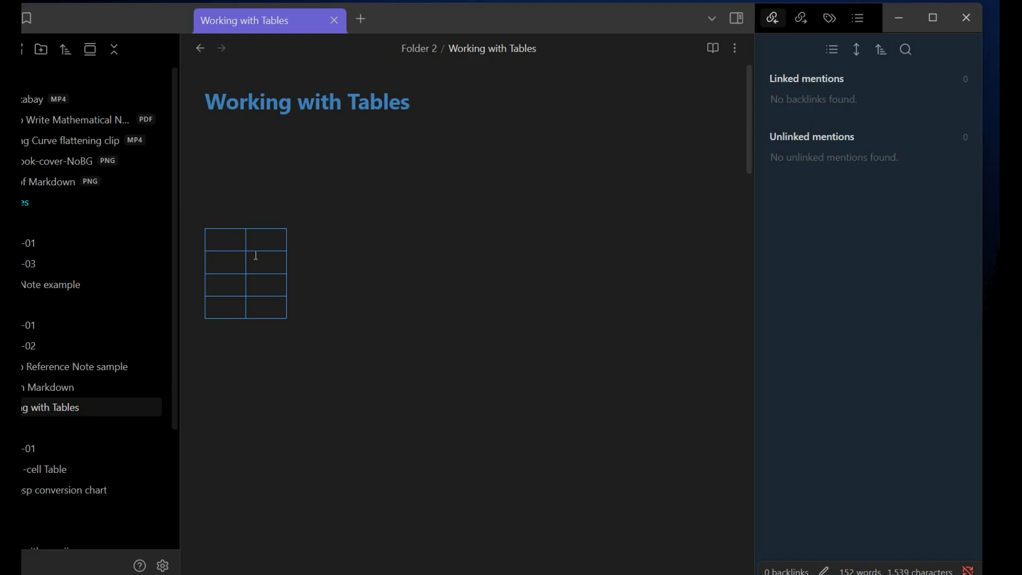
Insert a line break inside the first cell of the table's second row
left_click(232, 264)
key("shift+Return")
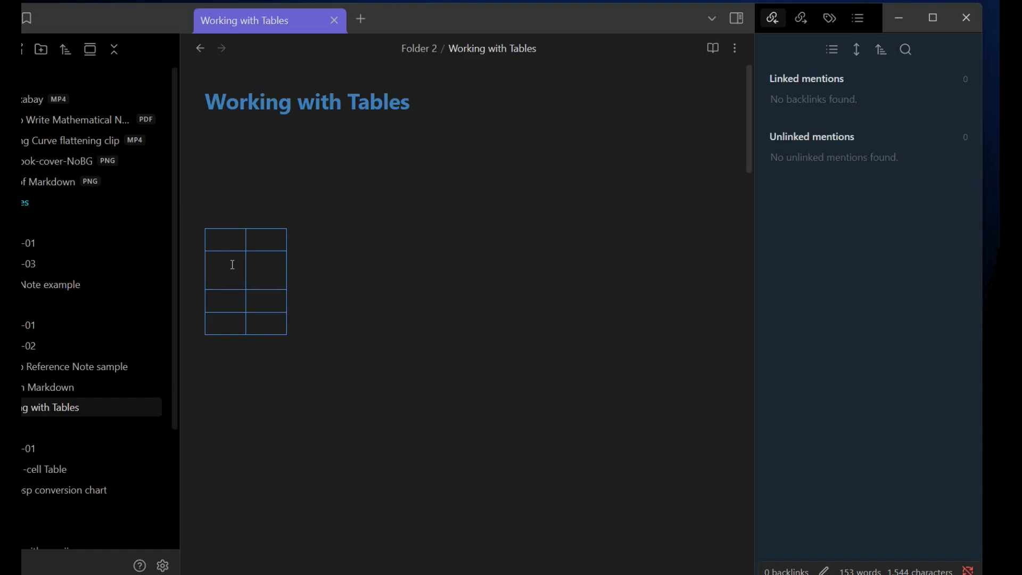
Enter "Hello Goodbye" in the second cell of the table's third row and leave the cell
left_click(271, 300)
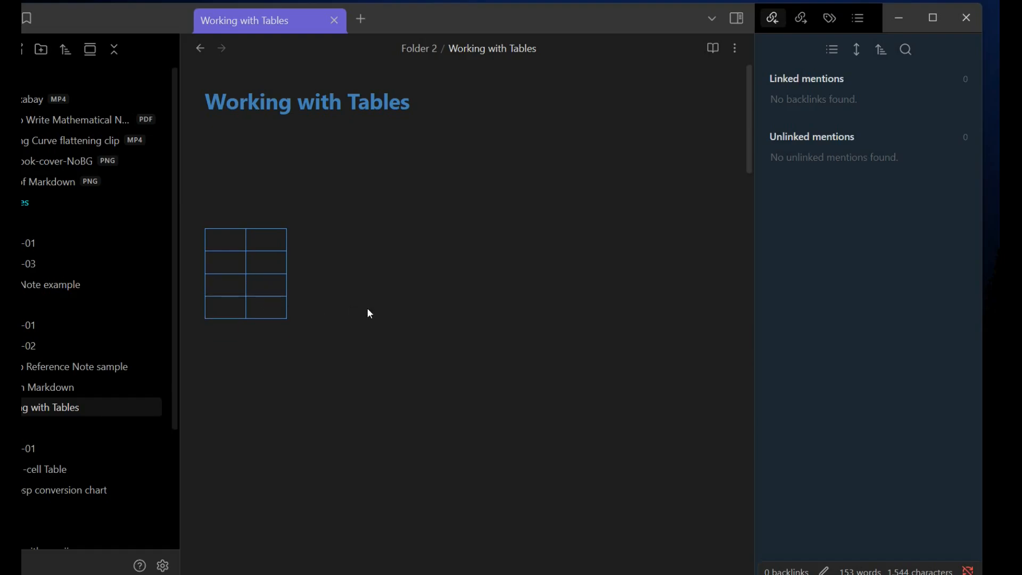
type("Hello Goor")
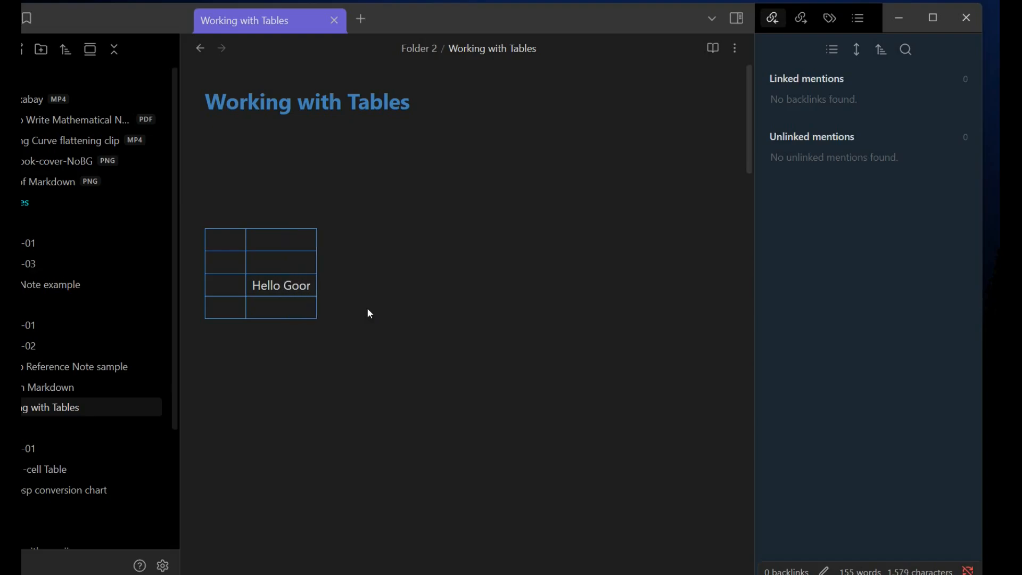
key("BackSpace")
type("dbye")
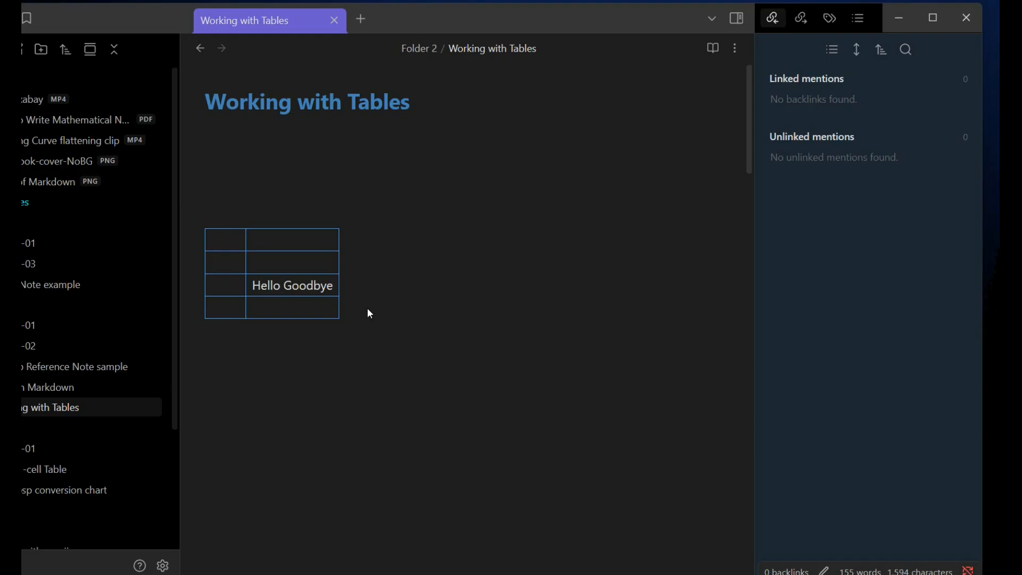
key("Down")
Add a line break after "Hello Goodbye" in its cell and enter "Hello" on the new line
left_click(333, 286)
key("shift+Return")
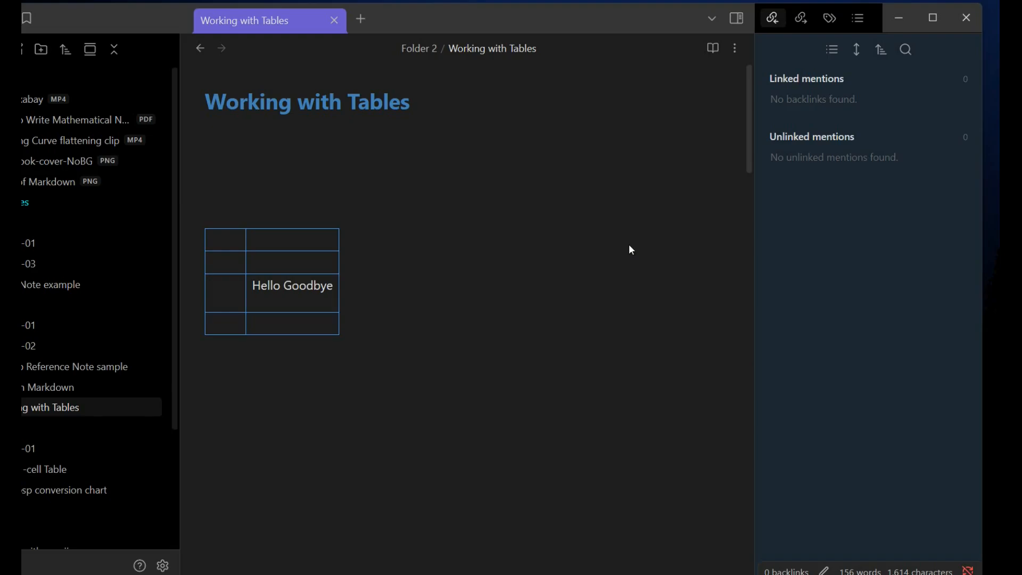
type("Hello")
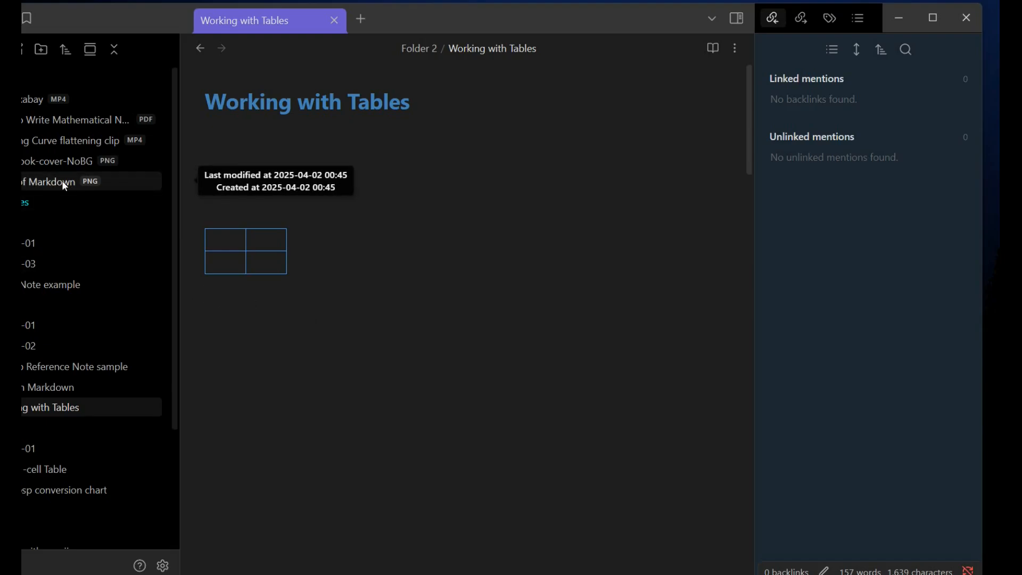
Try to embed the Markdown PNG image from the file list in the first cell of the two-by-two table
left_click_drag(61, 181, 231, 236)
scroll(508, 143, "down", 1)
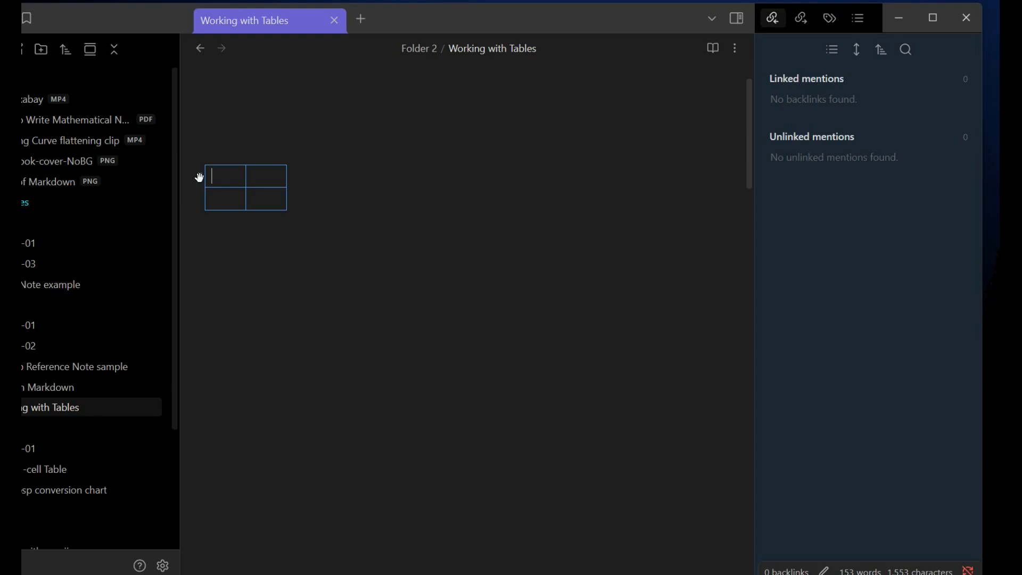
Embed Obs-book-cover-NoBG.png in the first cell of the two-by-two table using wikilink syntax, and view the rendered image
type("[[")
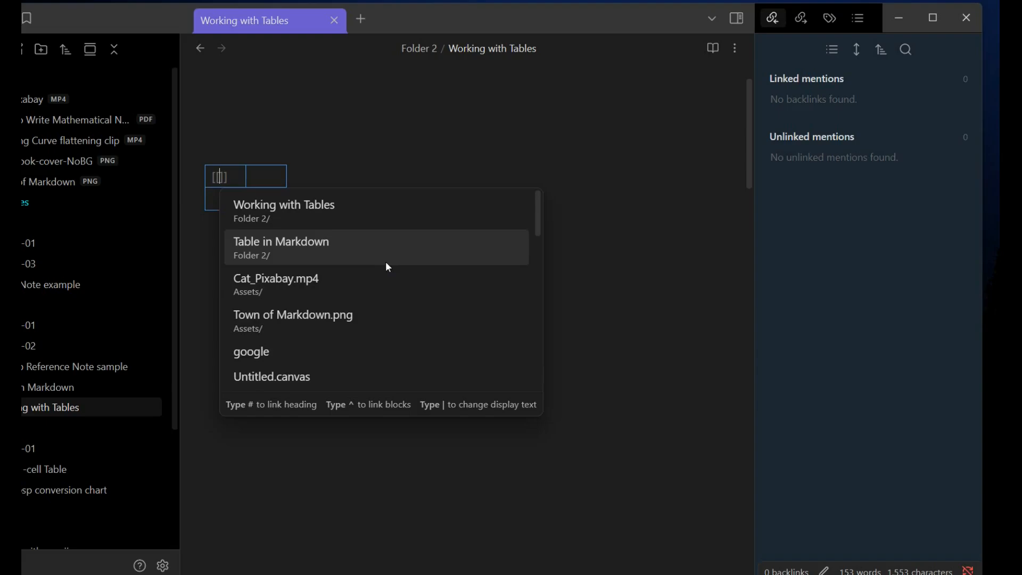
scroll(388, 266, "down", 6)
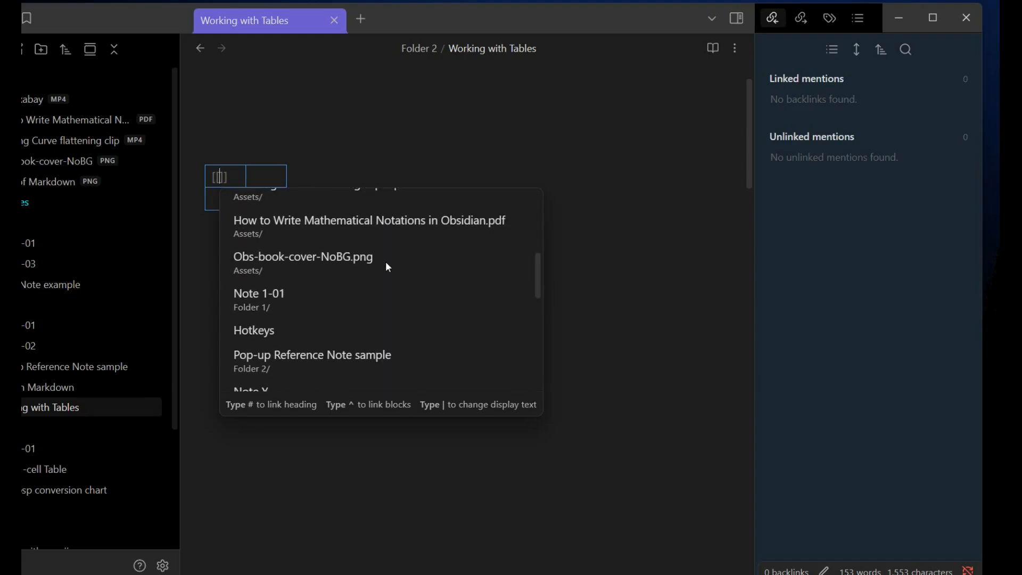
scroll(389, 267, "down", 3)
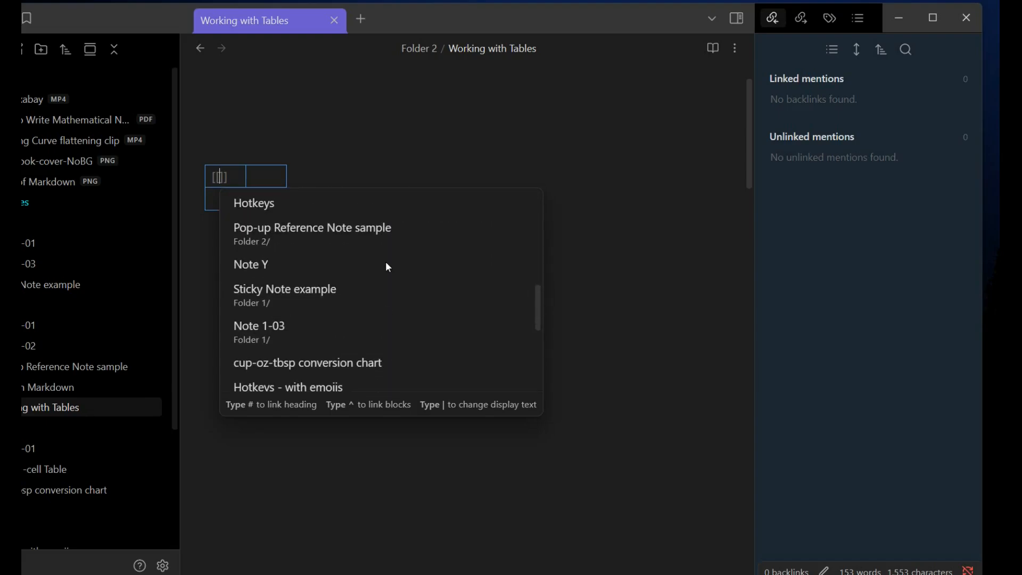
scroll(386, 261, "up", 3)
left_click(384, 262)
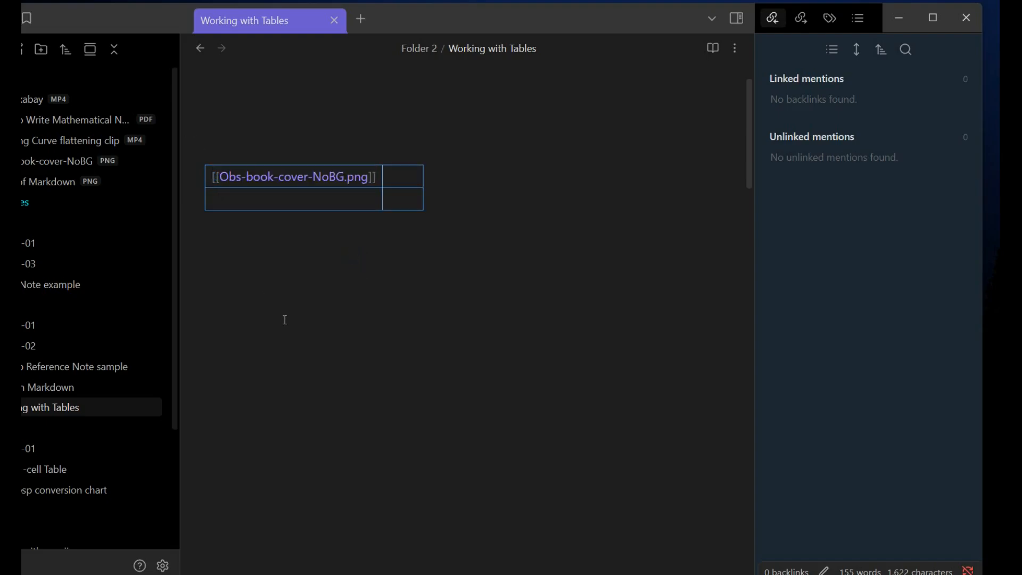
type("!")
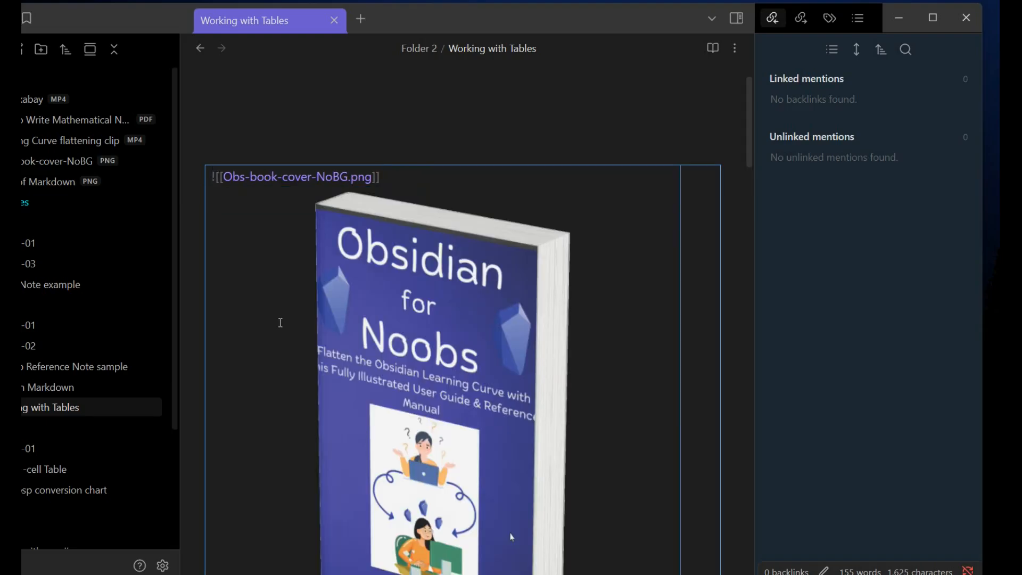
scroll(547, 161, "down", 3)
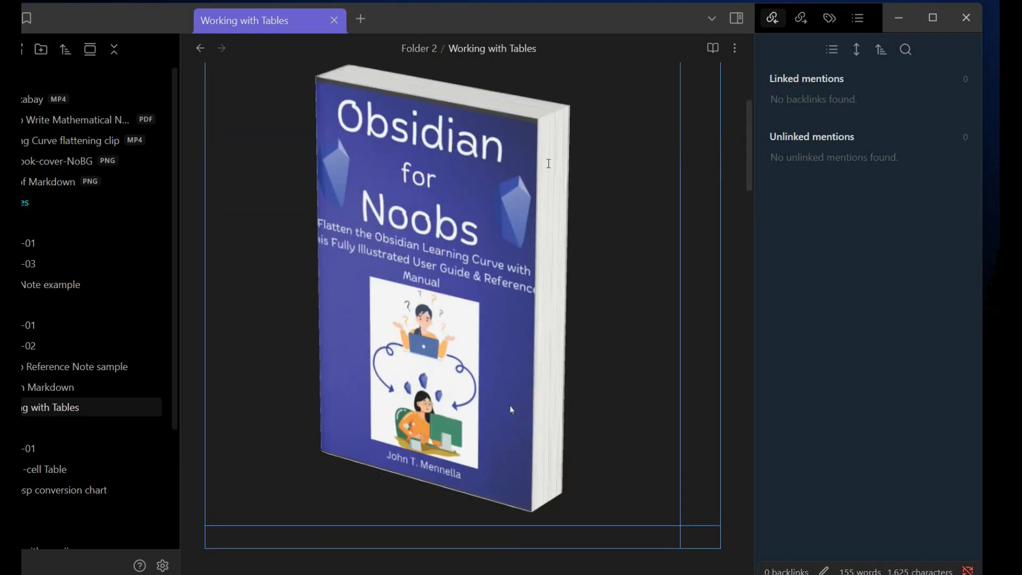
scroll(549, 164, "up", 4)
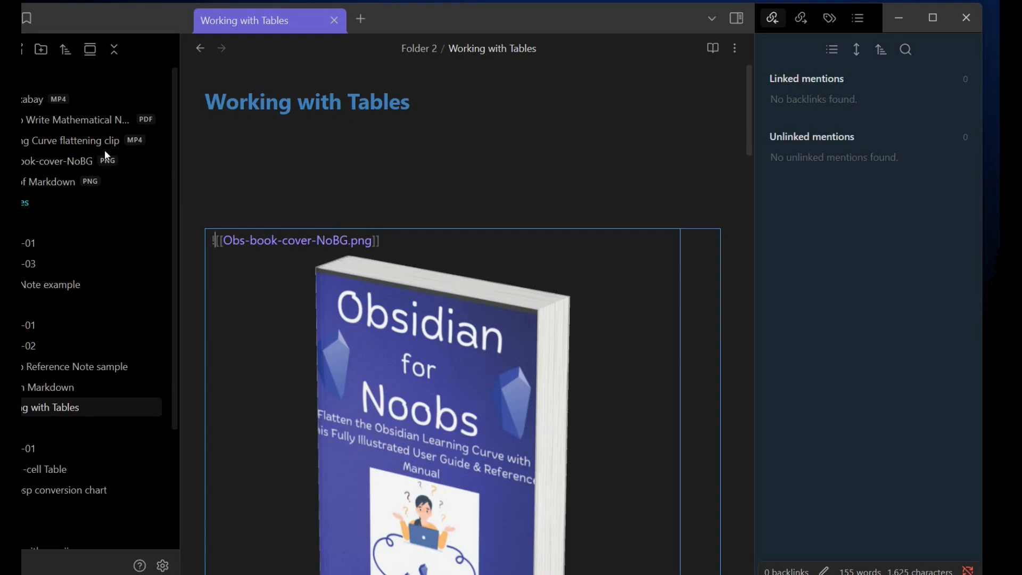
Replace the book cover embed in the table's first cell with How to Write Mathematical Notations in Obsidian.pdf
left_click_drag(382, 240, 201, 240)
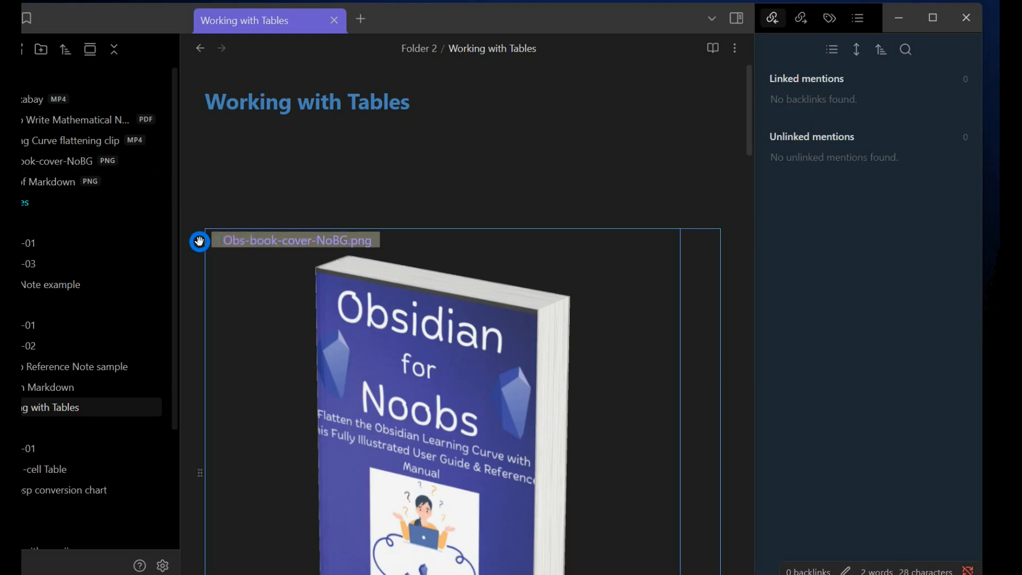
key("Delete")
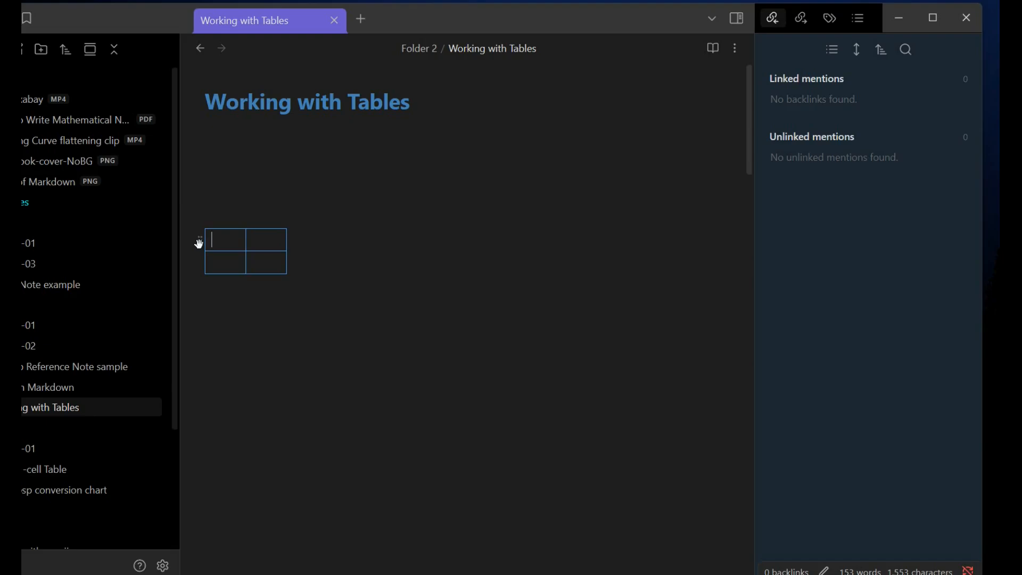
left_click(96, 120)
left_click_drag(96, 120, 227, 246)
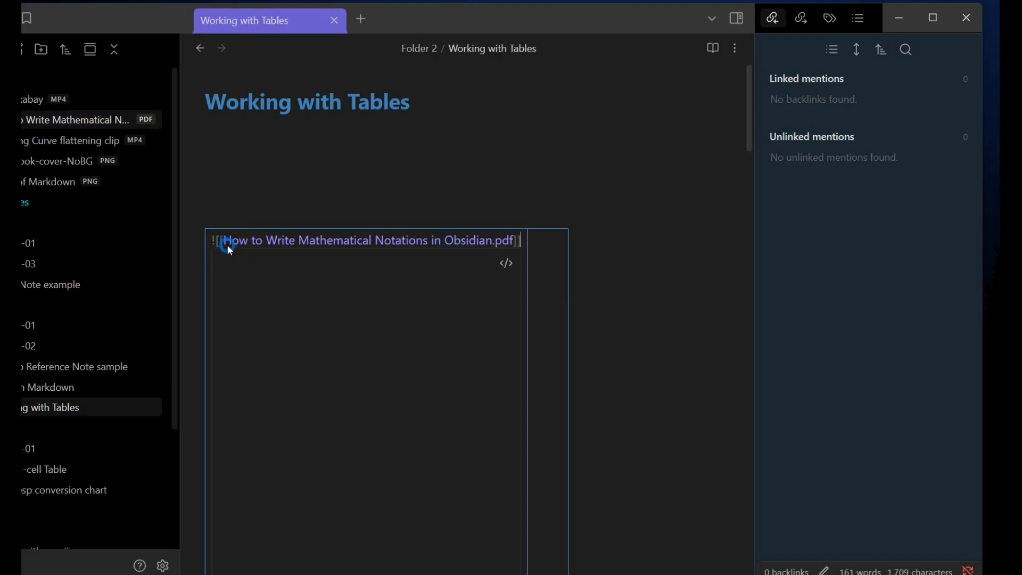
Look through the pages of the embedded PDF in the table cell and try zooming in and out
scroll(596, 344, "down", 2)
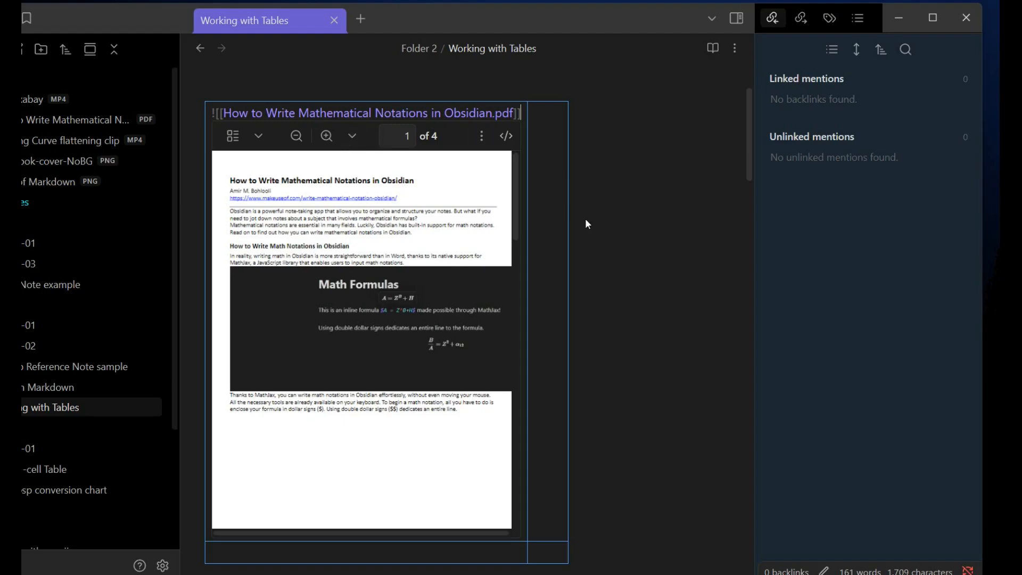
scroll(409, 256, "down", 6)
scroll(408, 256, "down", 10)
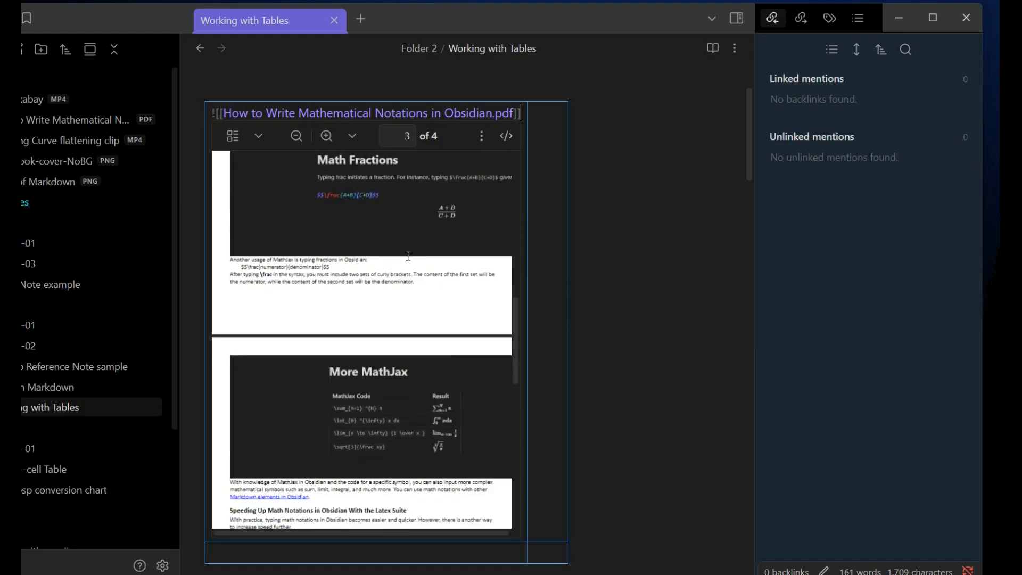
scroll(408, 256, "up", 15)
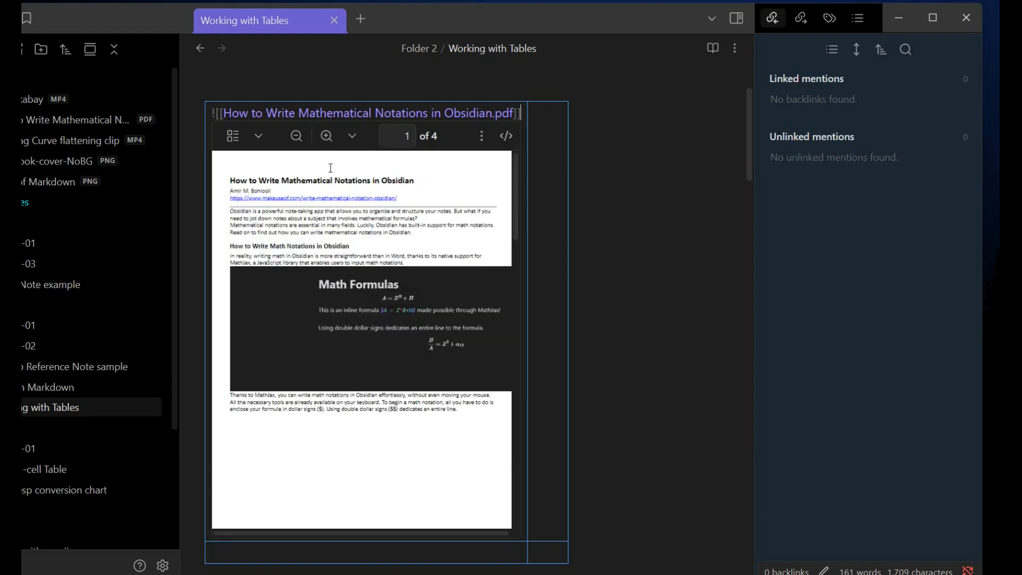
left_click(328, 137)
left_click(295, 137)
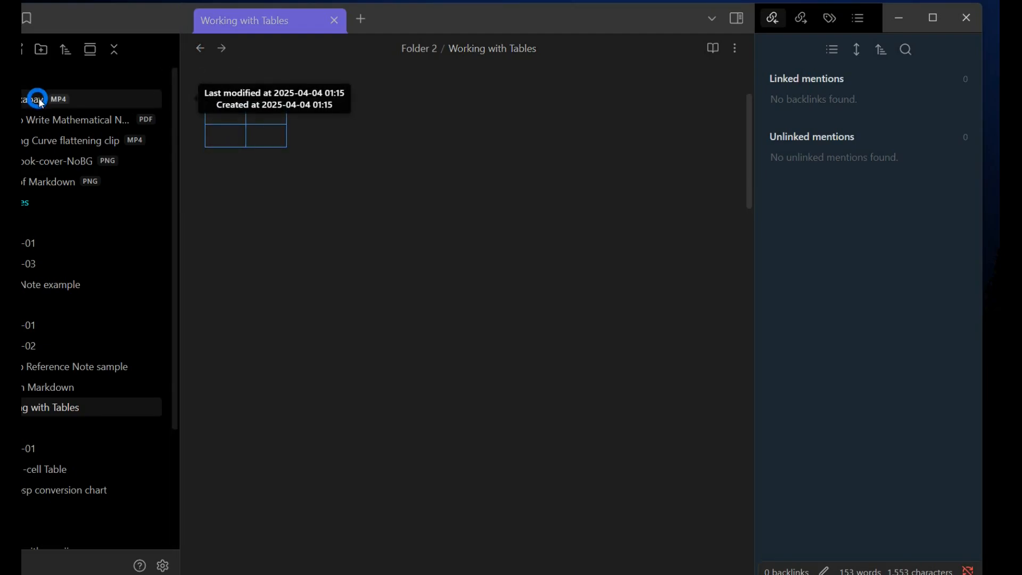
Embed and play Cat_Pixabay.mp4 in the first cell of the two-by-two table, and clear the embed from the cell
left_click_drag(39, 98, 232, 120)
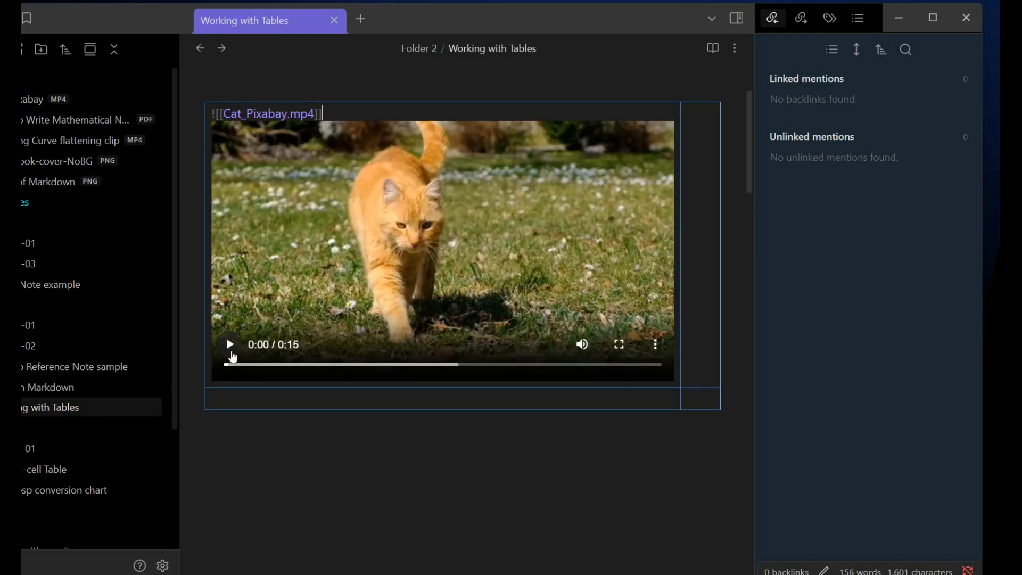
left_click(231, 352)
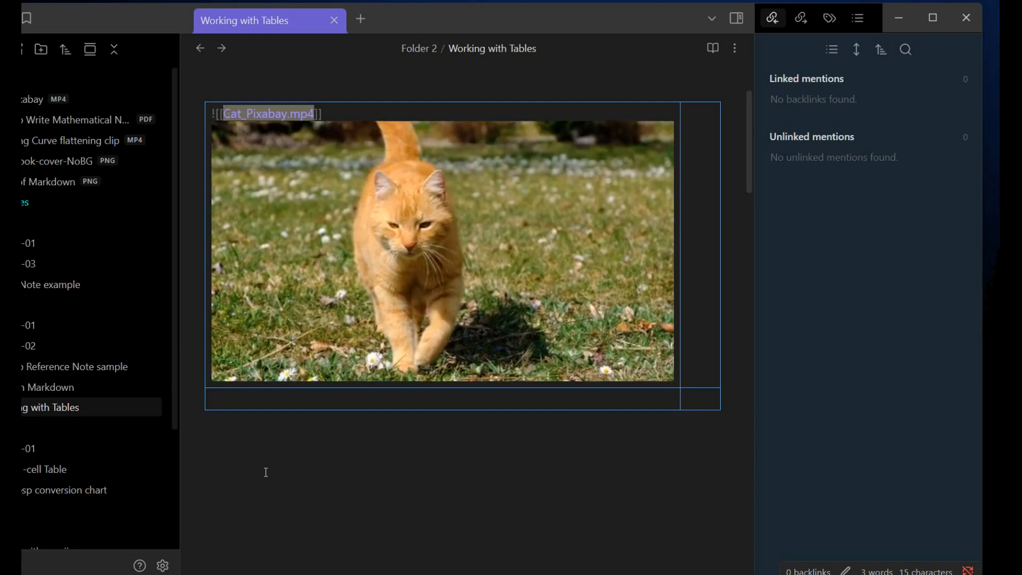
left_click_drag(331, 114, 178, 128)
key("BackSpace")
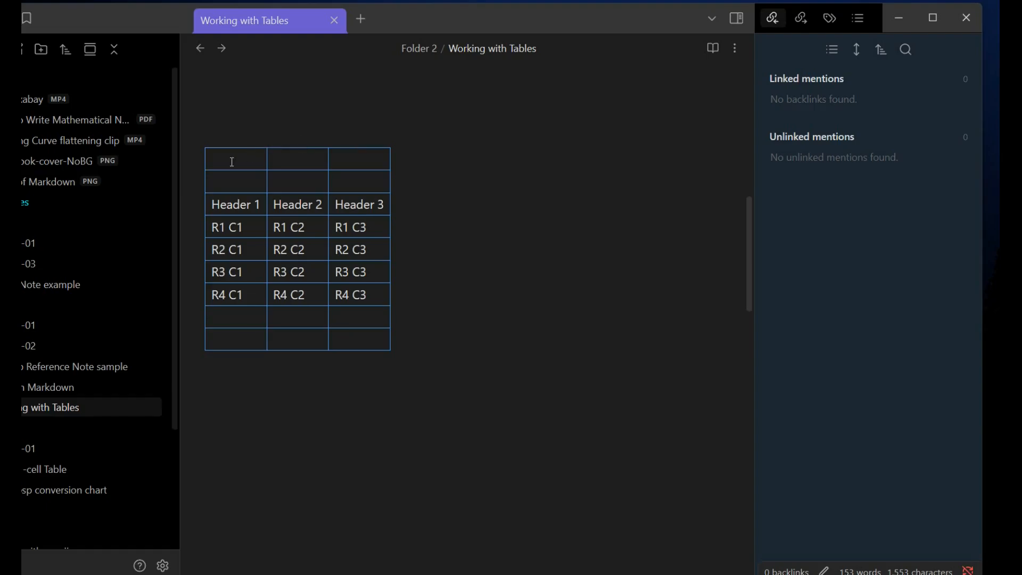
Delete the empty topmost row and the Header 3 column from the three-column table
left_click_drag(233, 162, 393, 164)
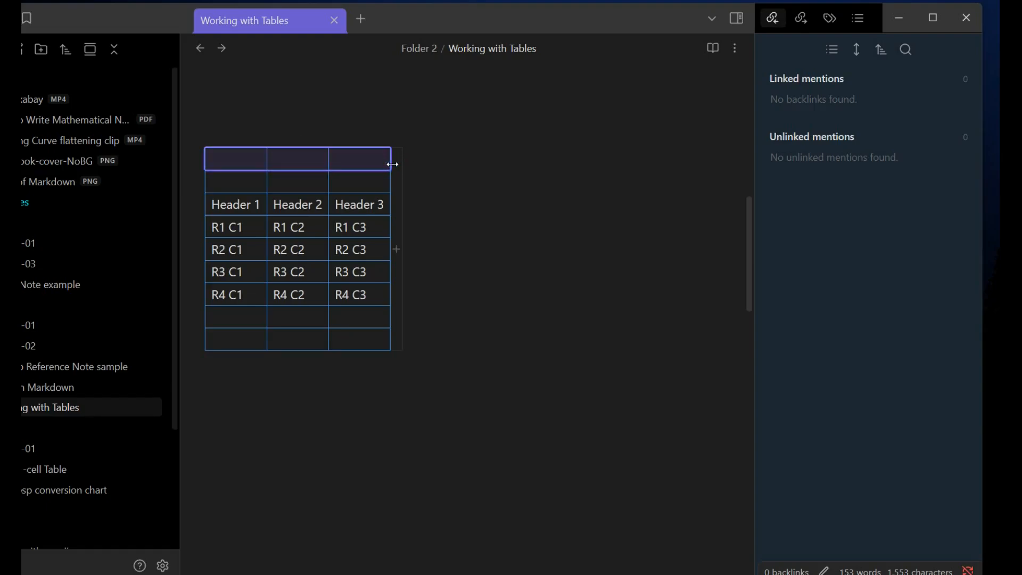
key("BackSpace")
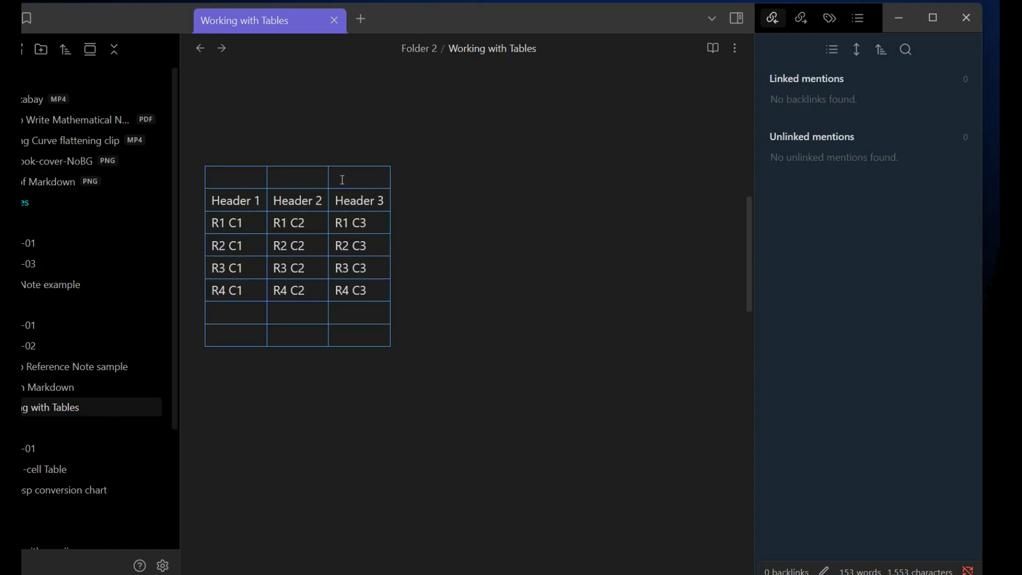
left_click_drag(338, 174, 367, 351)
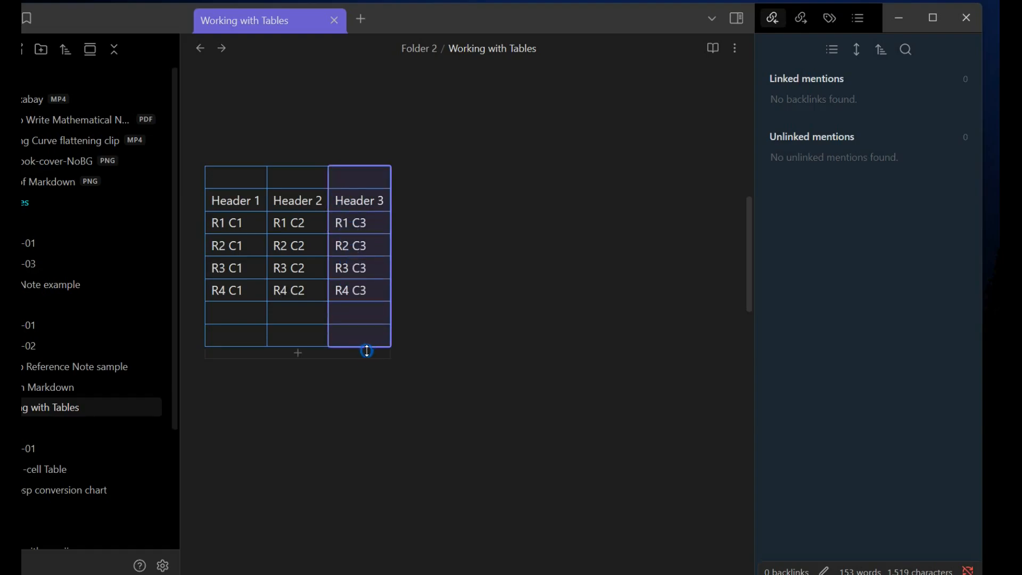
key("BackSpace")
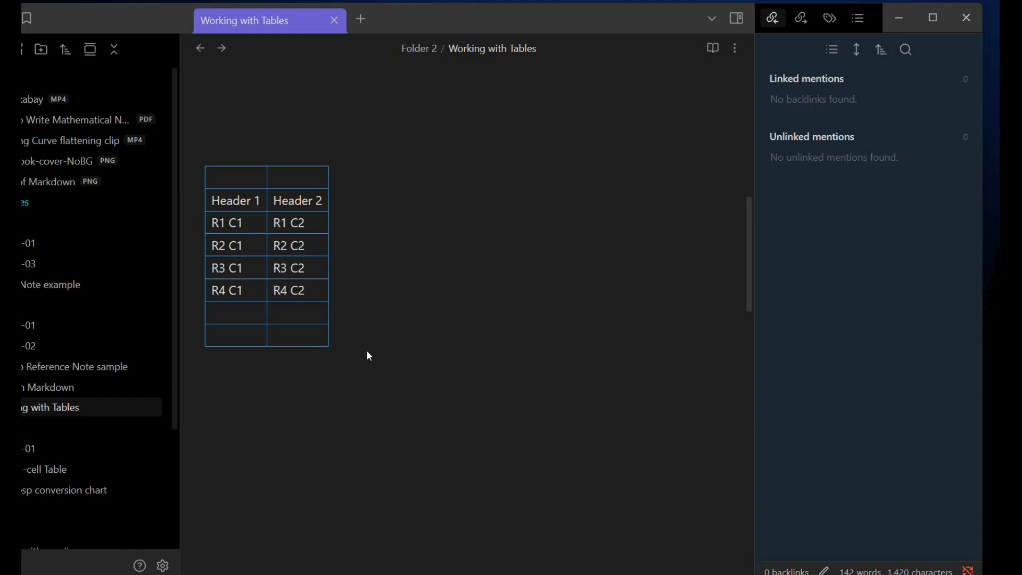
left_click(317, 334)
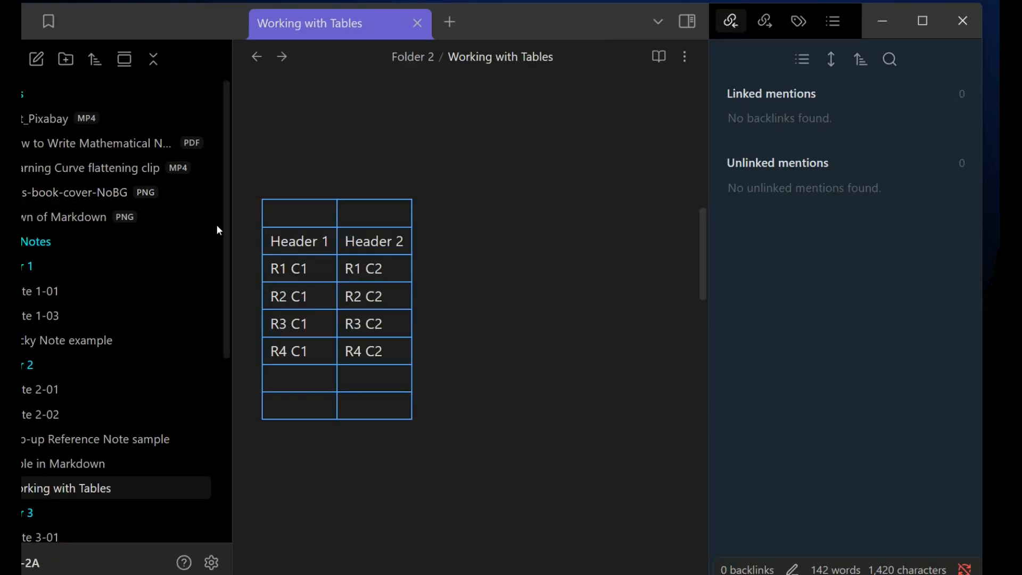
Delete the remaining empty row above Header 1 and Header 2
mouse_move(259, 222)
left_click(257, 214)
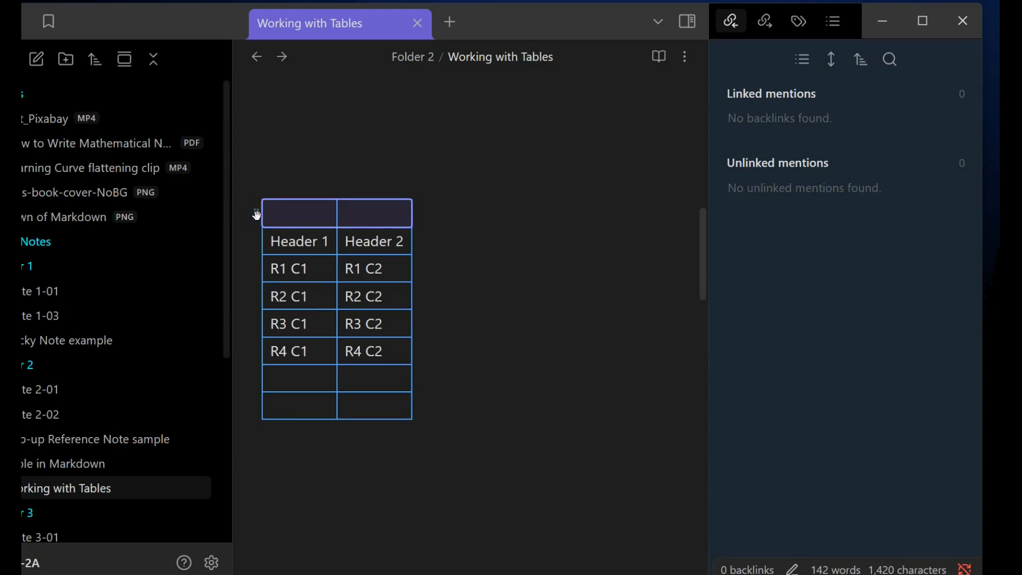
left_click_drag(257, 215, 260, 221)
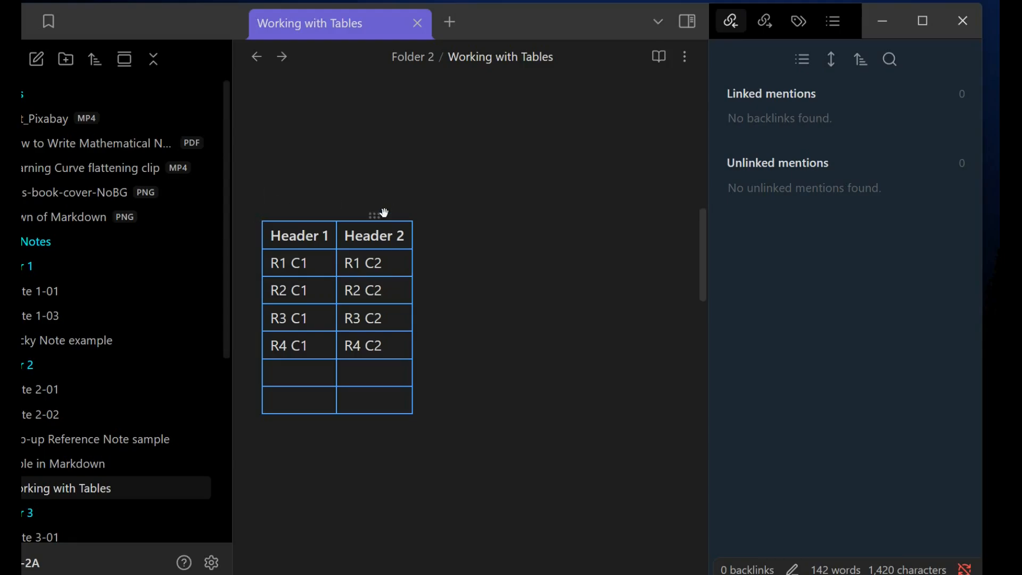
Try deleting the Header 2 column, and undo the deletion
left_click(372, 213)
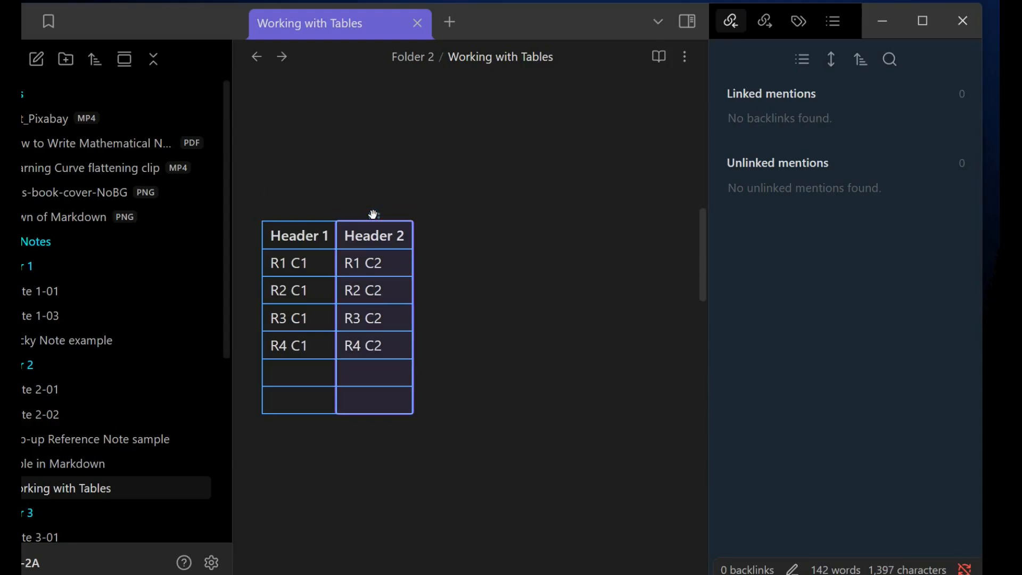
key("Delete")
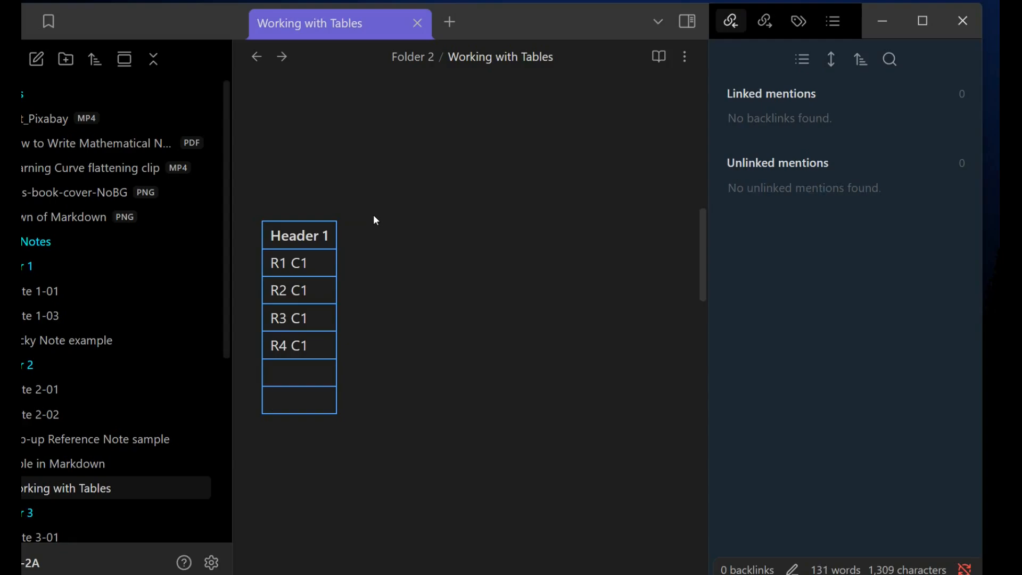
key("ctrl+z")
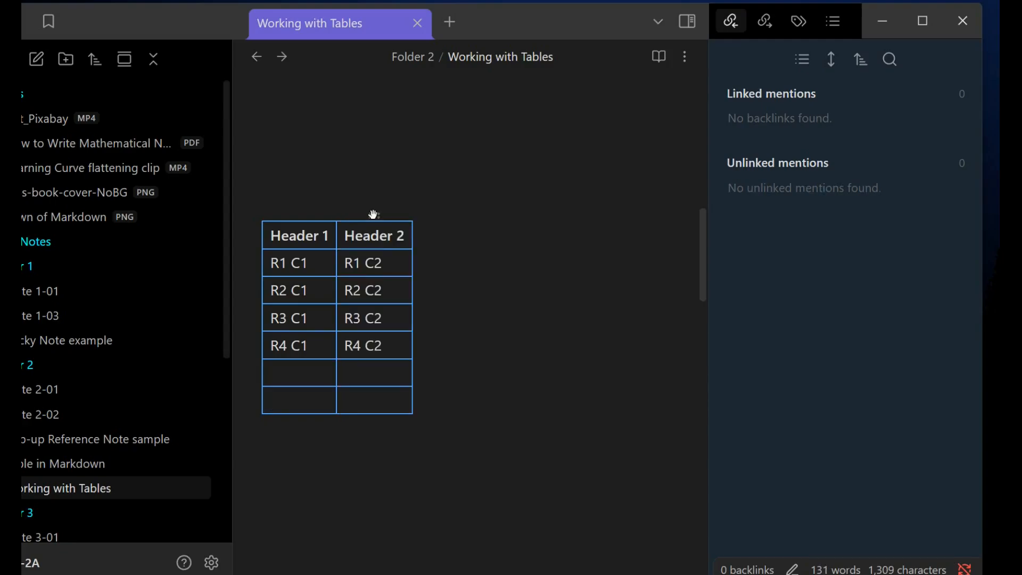
key("ctrl+z")
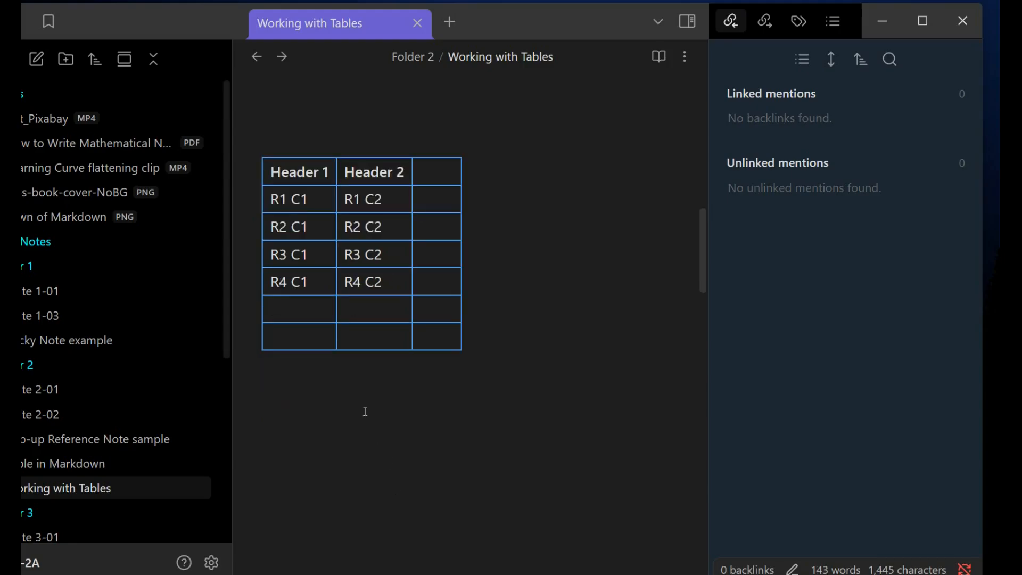
Copy the entire Header 1 and Header 2 table, delete it, and paste the copy back in its place
left_click(270, 172)
left_click_drag(270, 172, 514, 332)
key("ctrl+c")
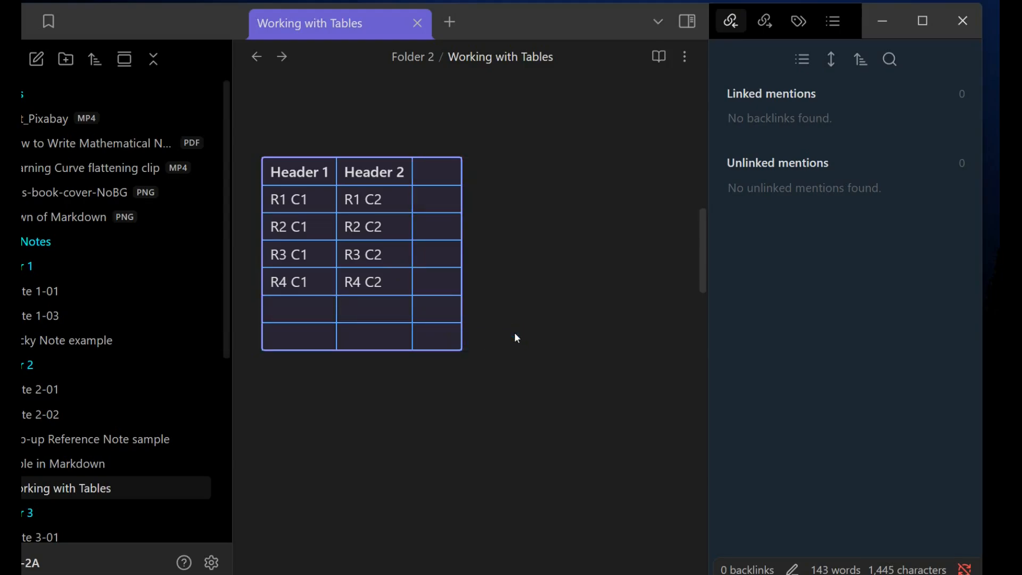
key("BackSpace")
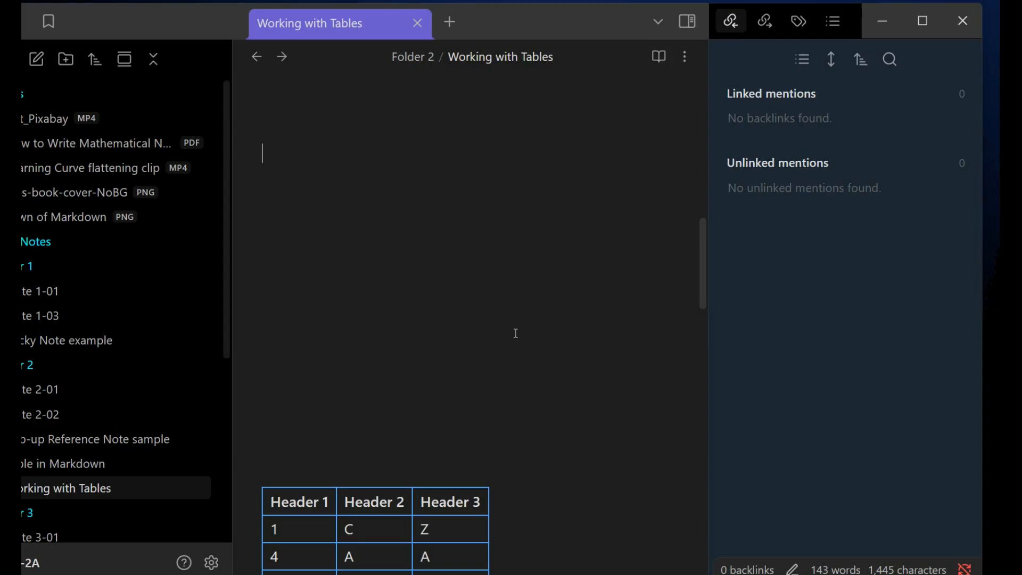
key("ctrl+v")
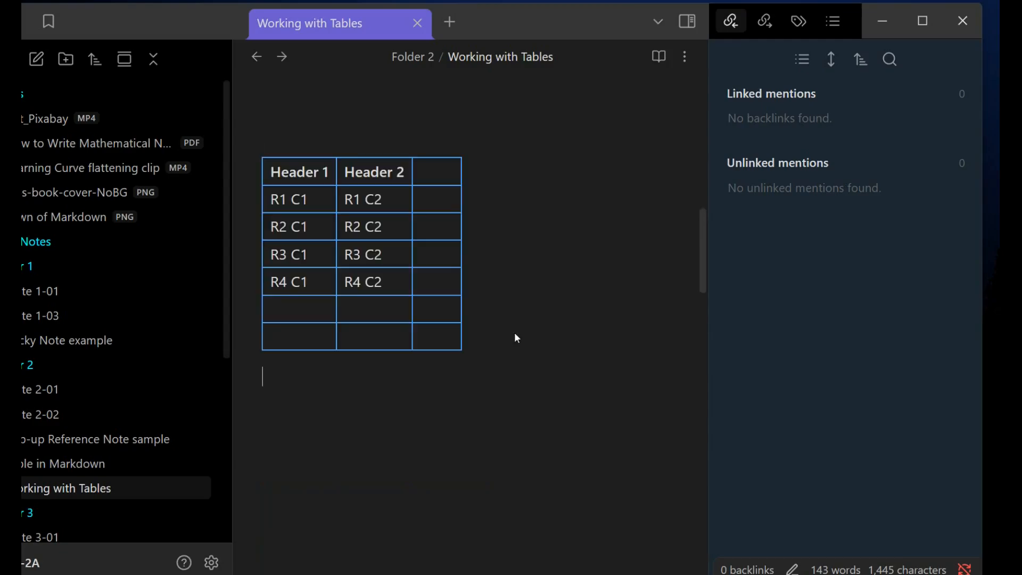
Try deleting the whole pasted table with all its cells selected, and undo the deletion
left_click(447, 339)
left_click_drag(447, 339, 262, 120)
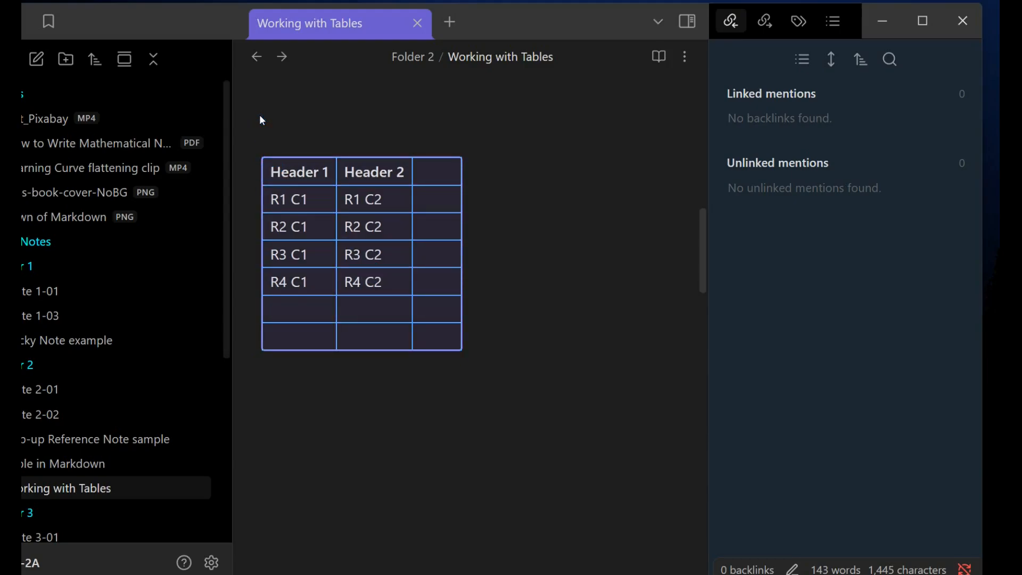
key("BackSpace")
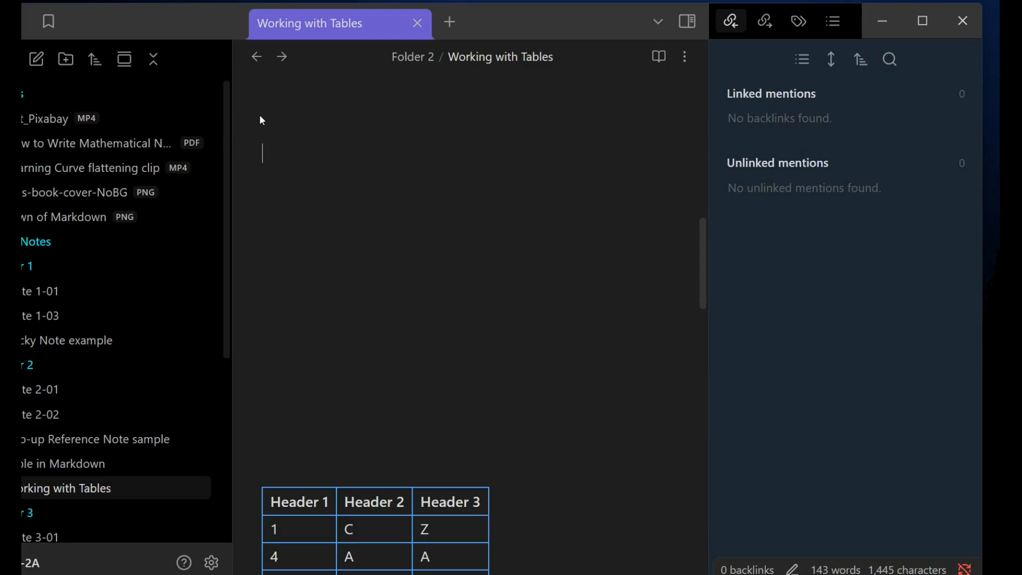
key("ctrl+z")
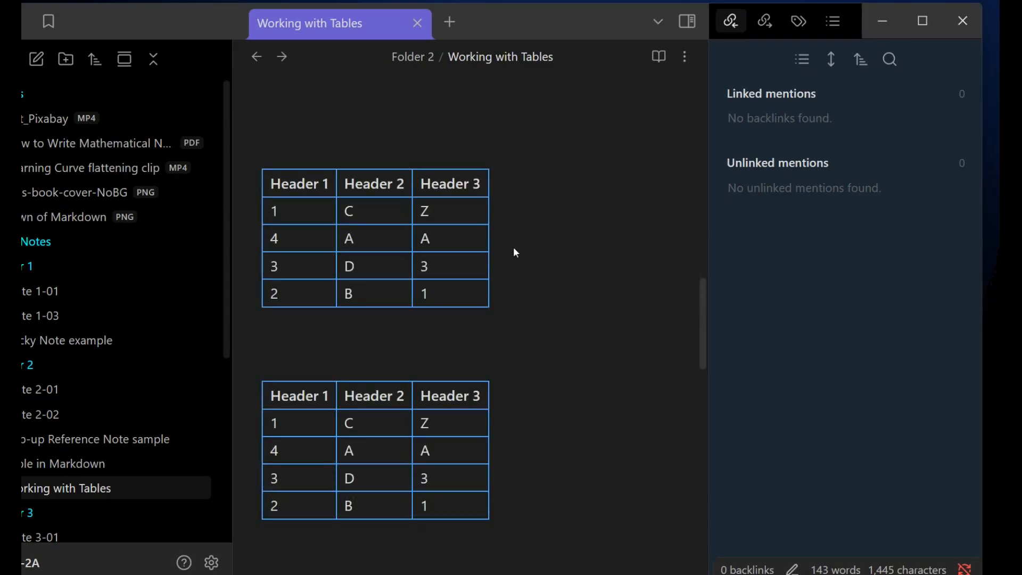
Add two empty columns after Header 3 and two empty rows at the end of the upper table
mouse_move(497, 240)
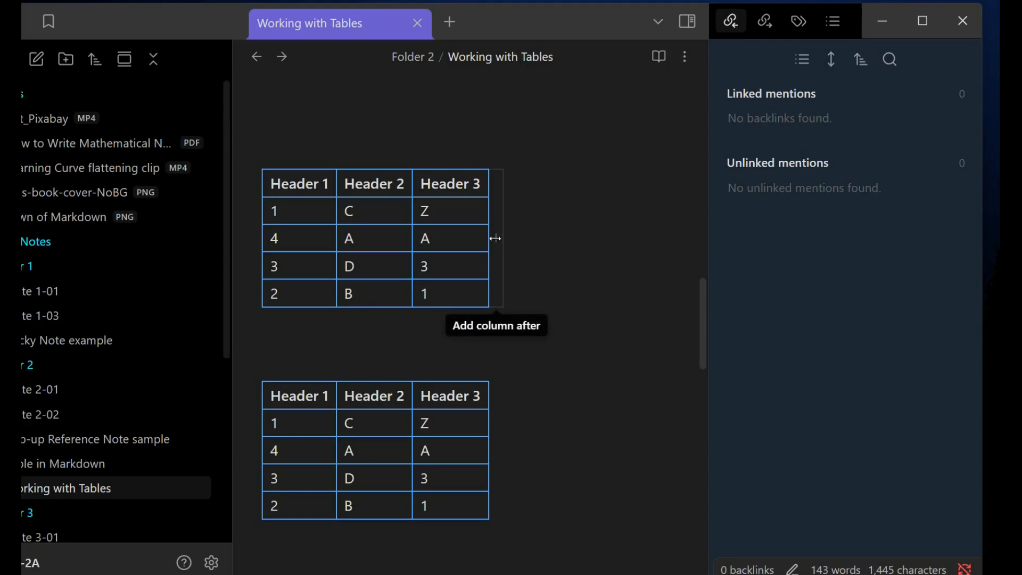
left_click(495, 239)
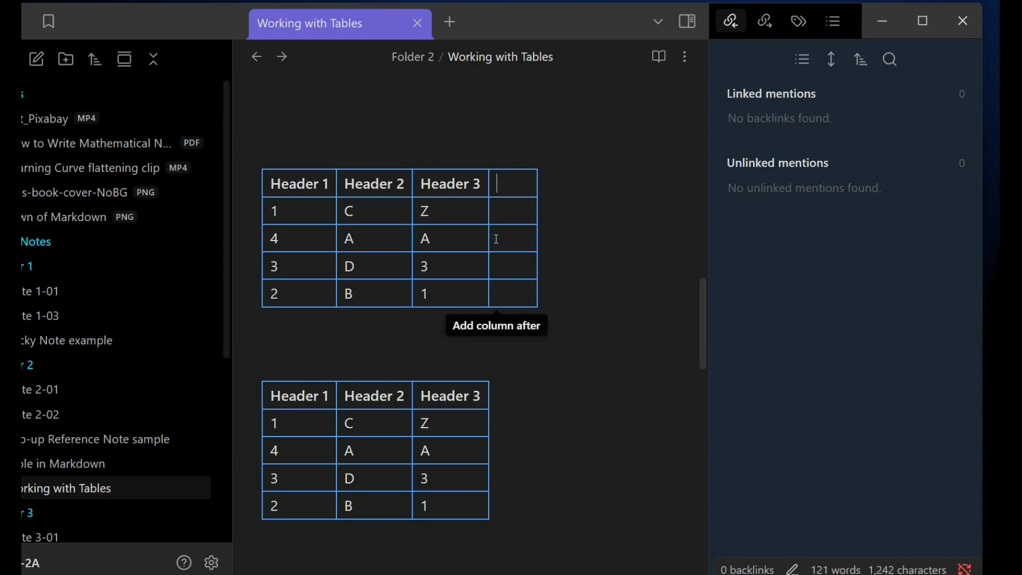
left_click(547, 238)
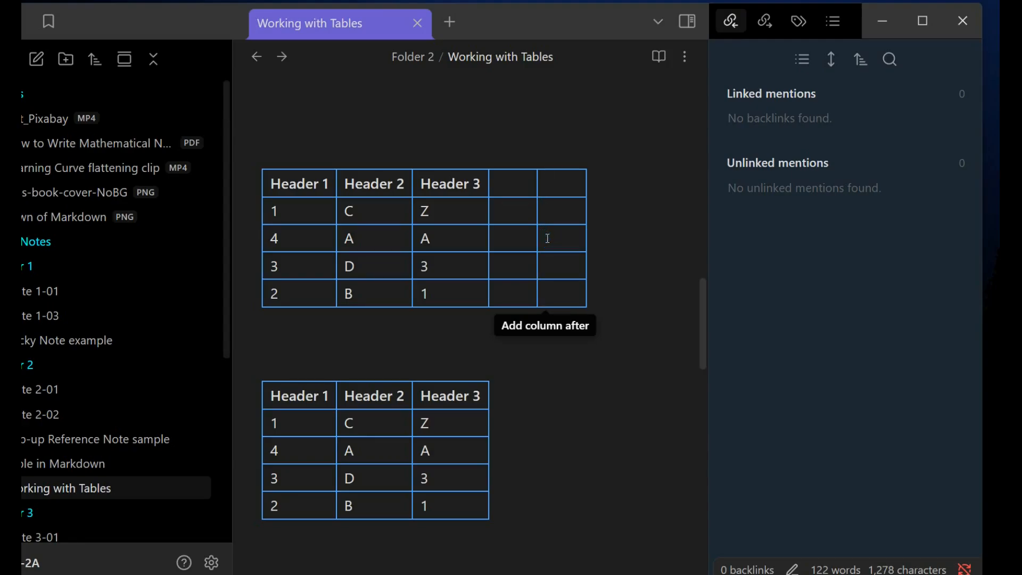
scroll(646, 299, "down", 1)
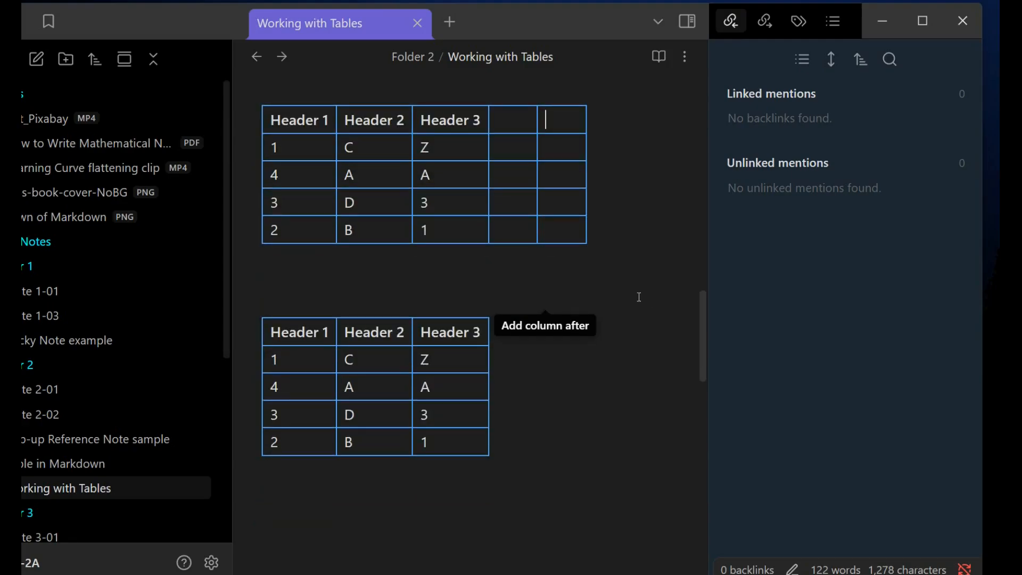
left_click(426, 252)
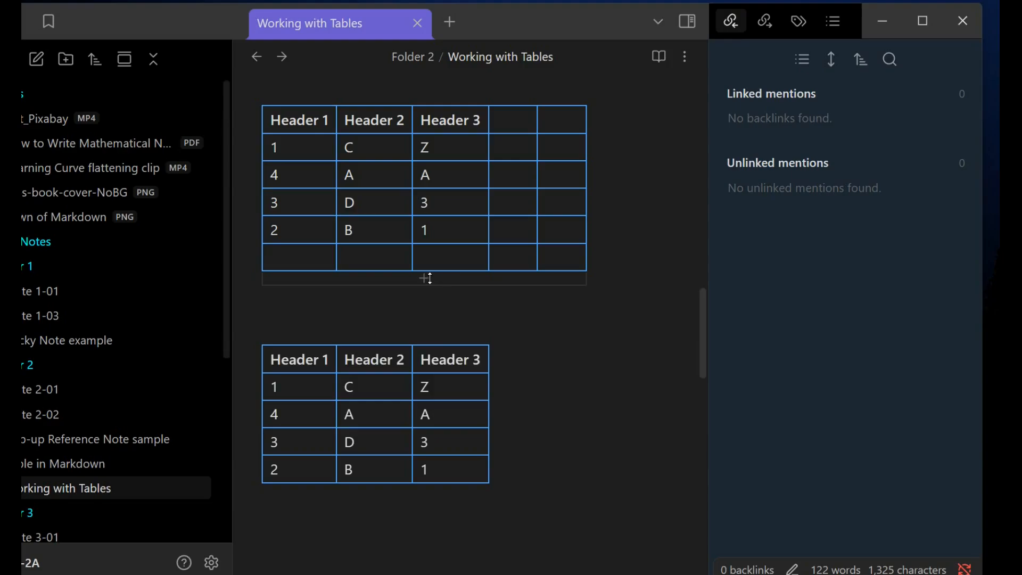
left_click(427, 277)
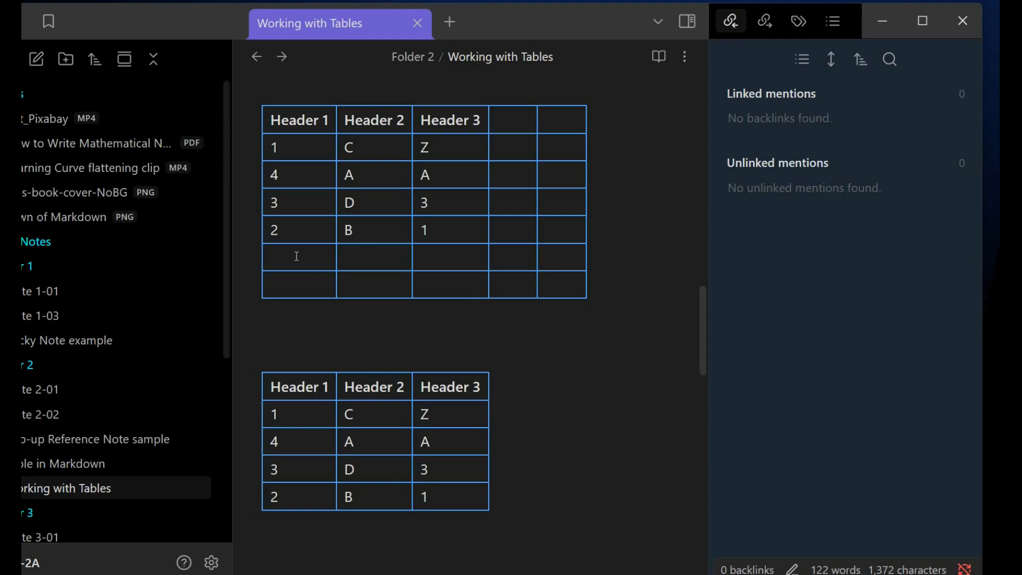
Delete the two empty rows and the two empty columns from the upper table
left_click_drag(295, 255, 625, 283)
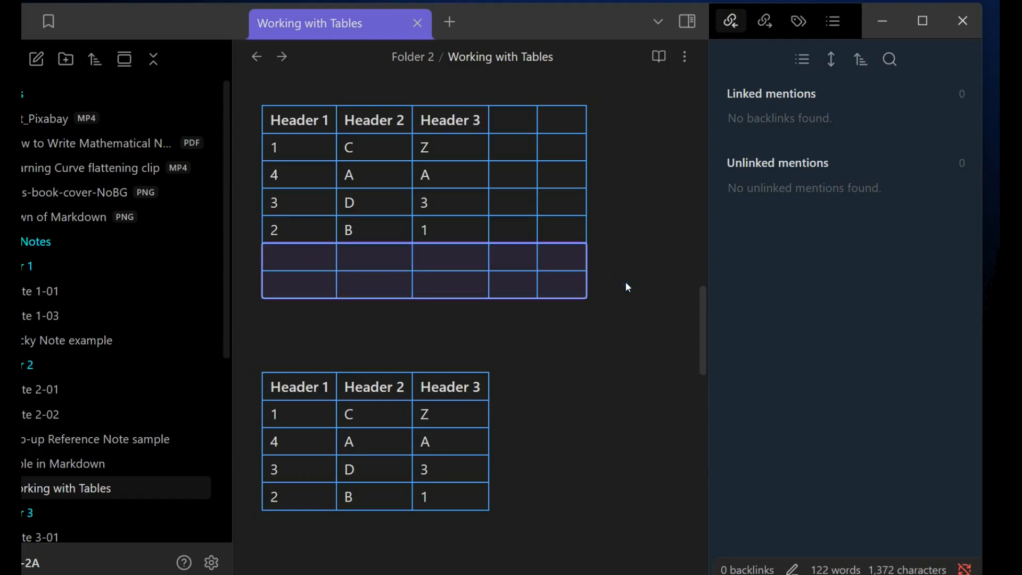
key("Delete")
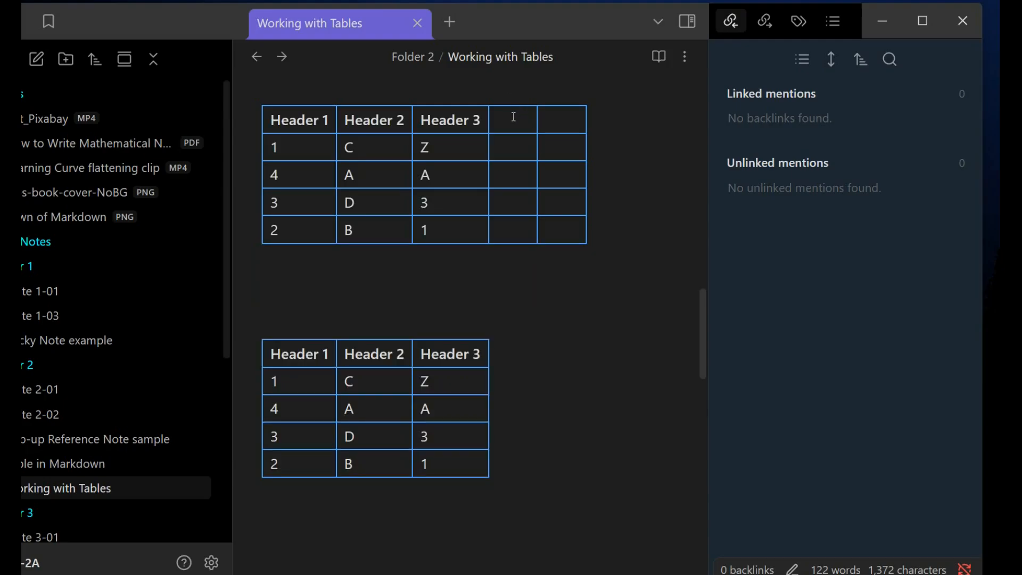
left_click_drag(513, 114, 581, 241)
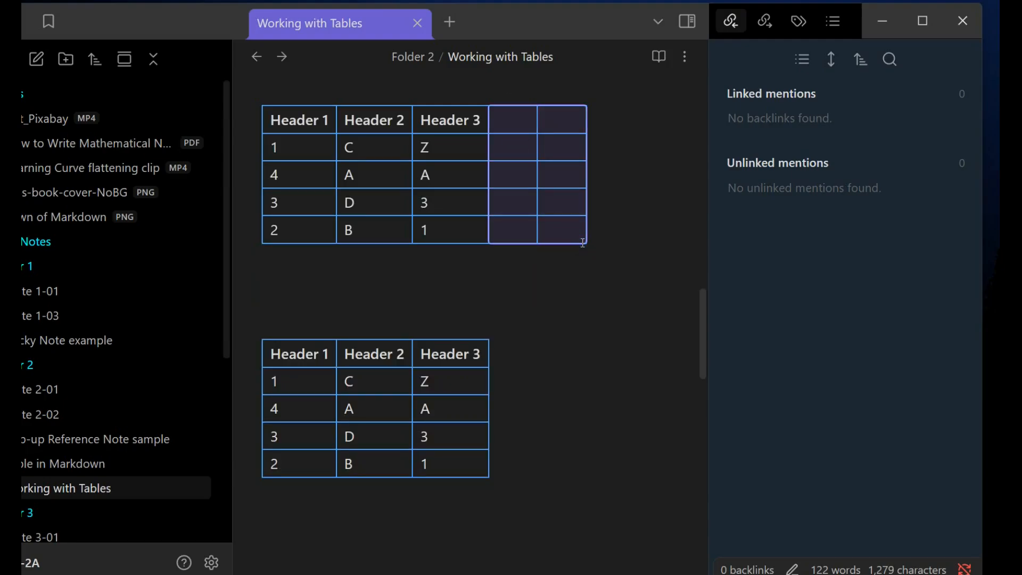
key("Delete")
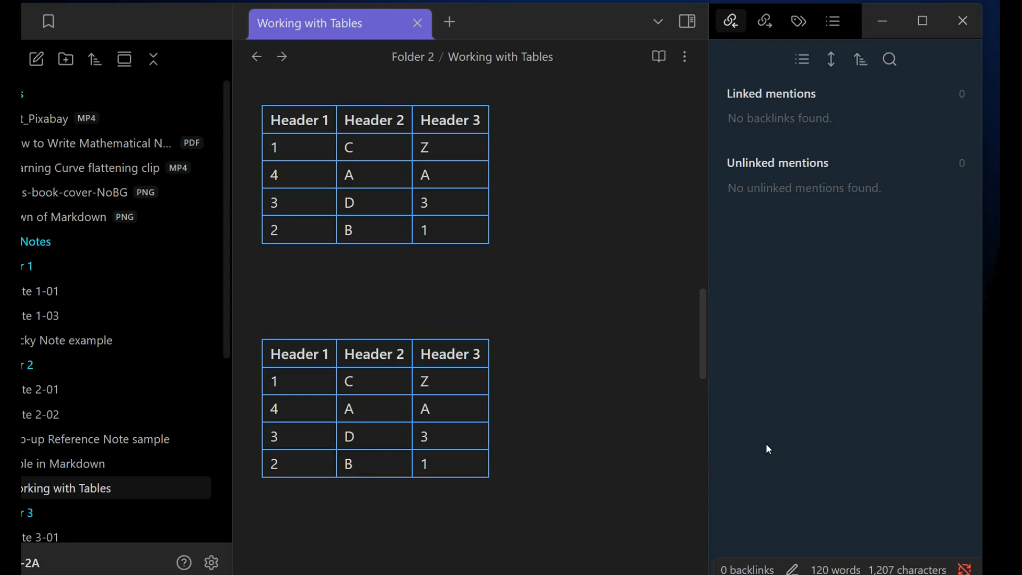
Compare the context options offered for blank note space, for a table cell being edited and for a cell without the cursor
right_click(554, 261)
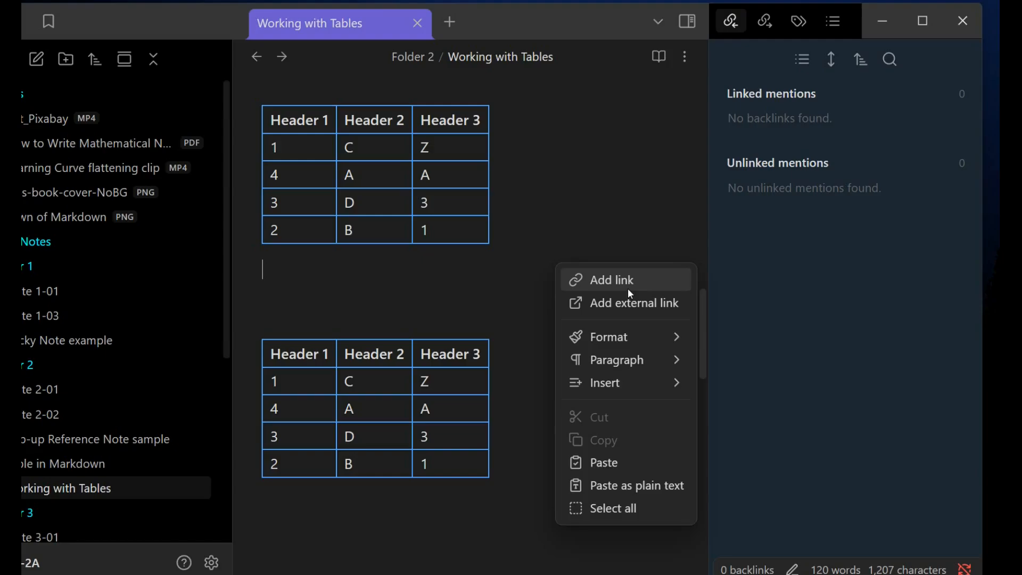
left_click(578, 160)
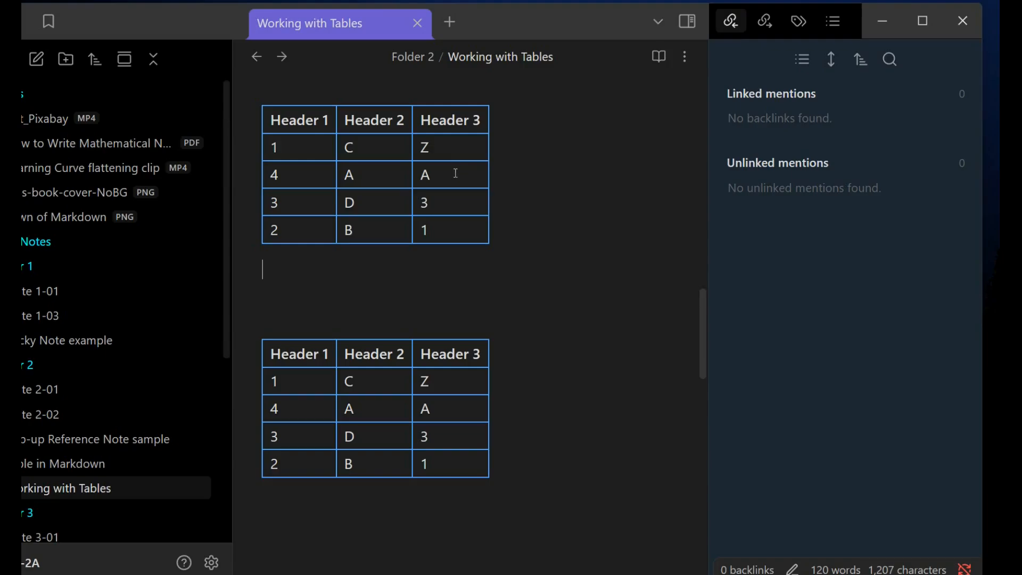
left_click(456, 173)
right_click(456, 173)
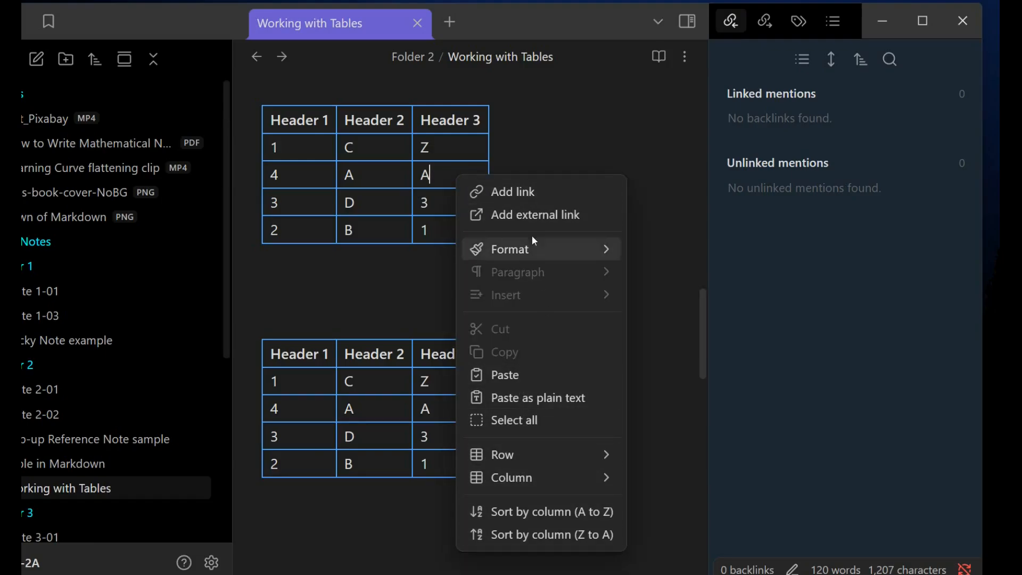
left_click(522, 127)
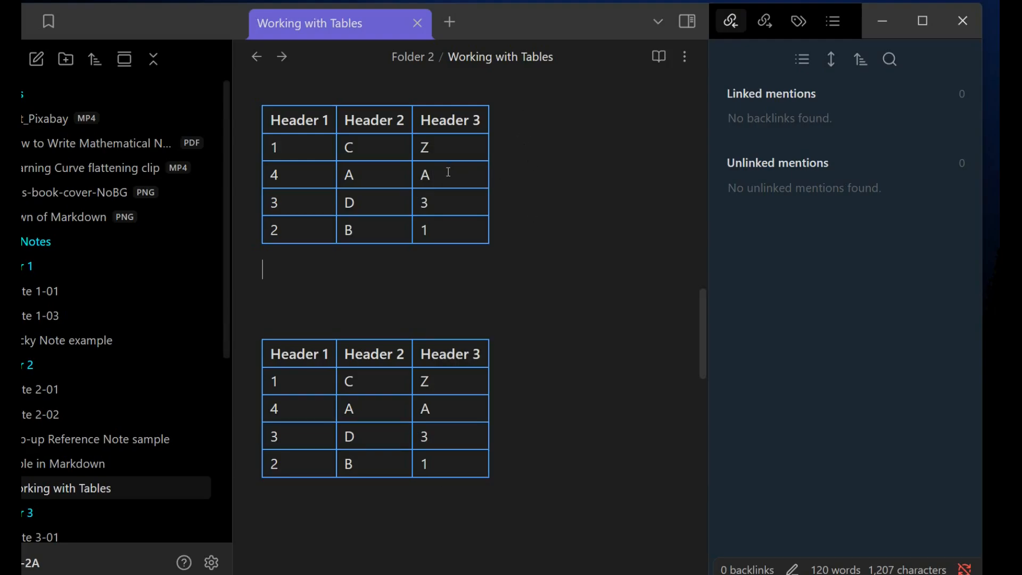
right_click(389, 171)
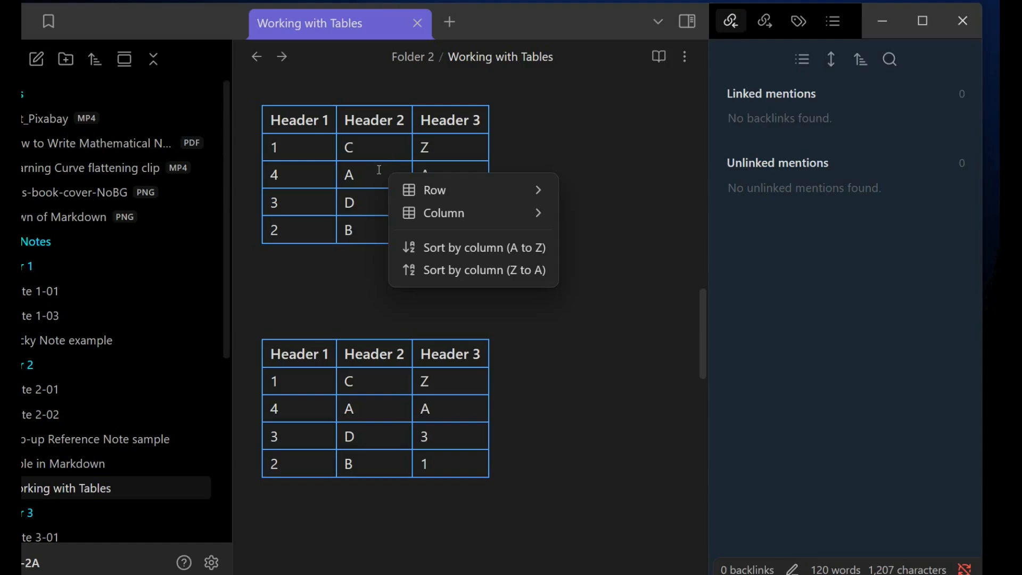
left_click(456, 148)
right_click(457, 148)
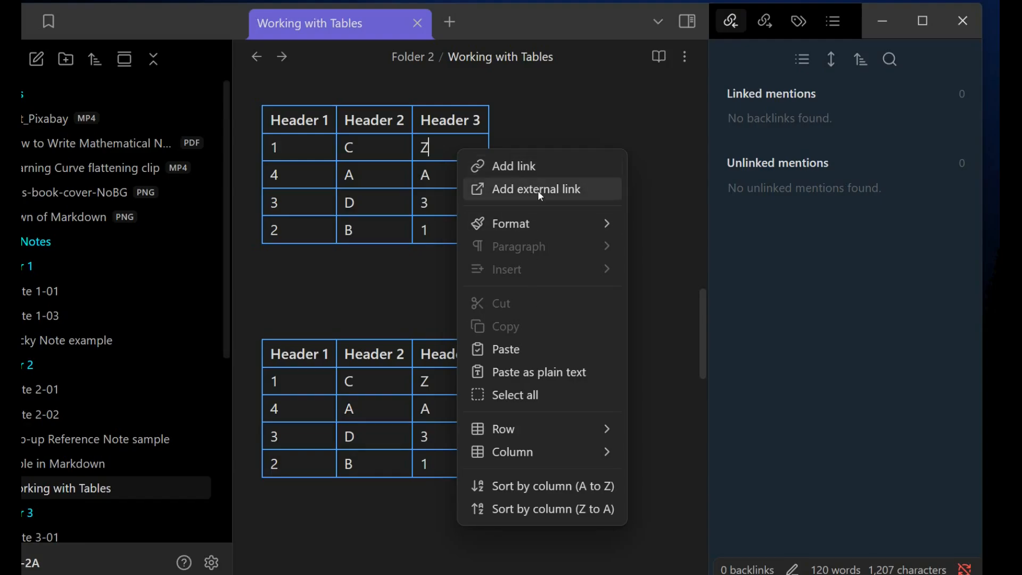
mouse_move(520, 229)
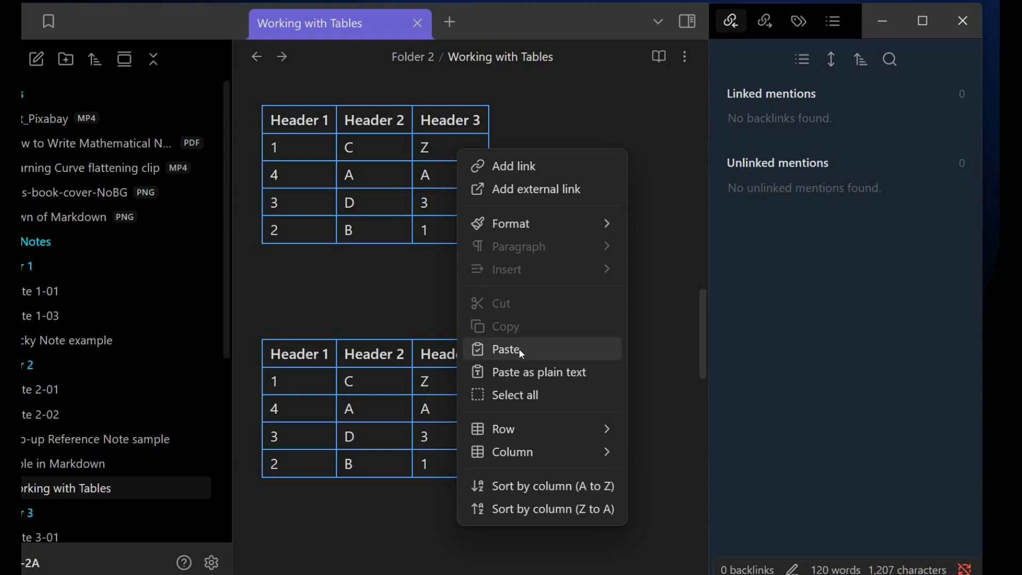
left_click(591, 98)
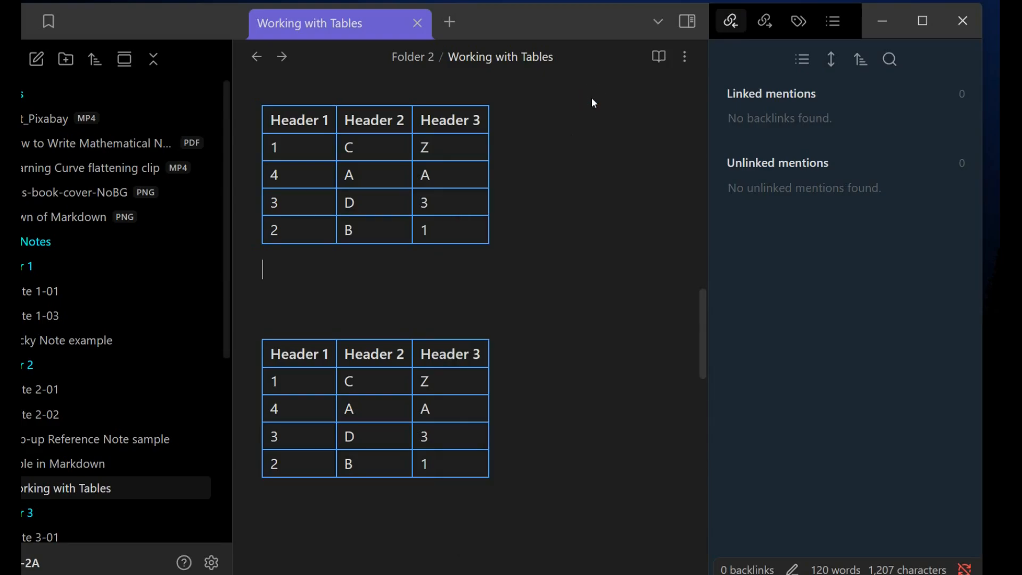
Examine the row, column and sorting options available for Header 2 and Header 3 cells of the upper table
left_click(458, 174)
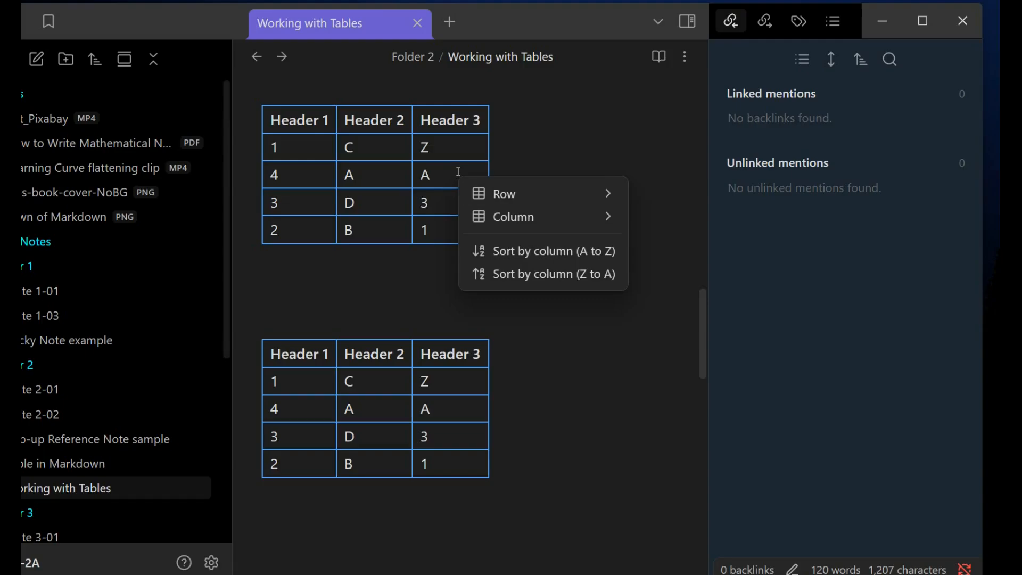
mouse_move(520, 198)
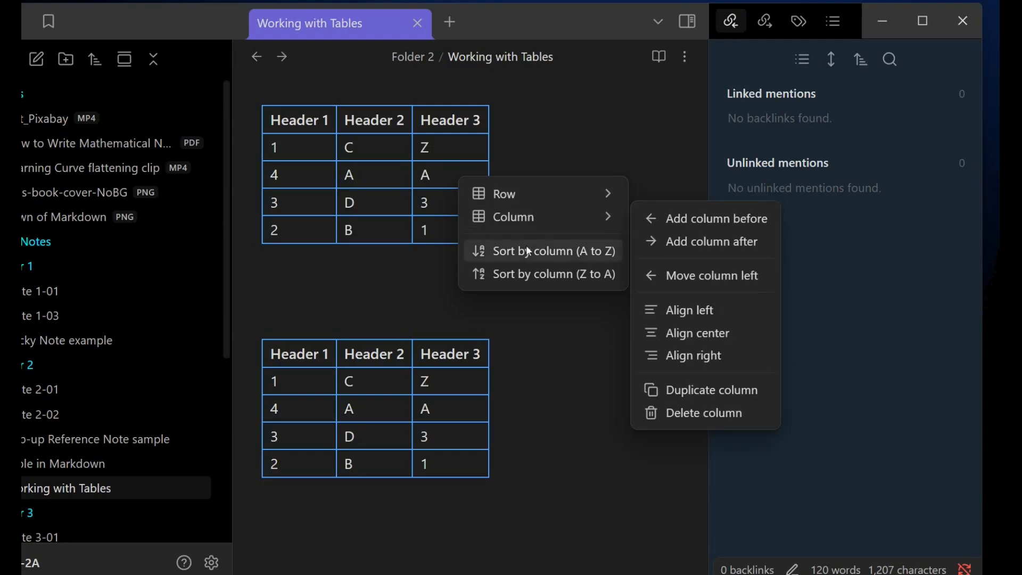
left_click(557, 149)
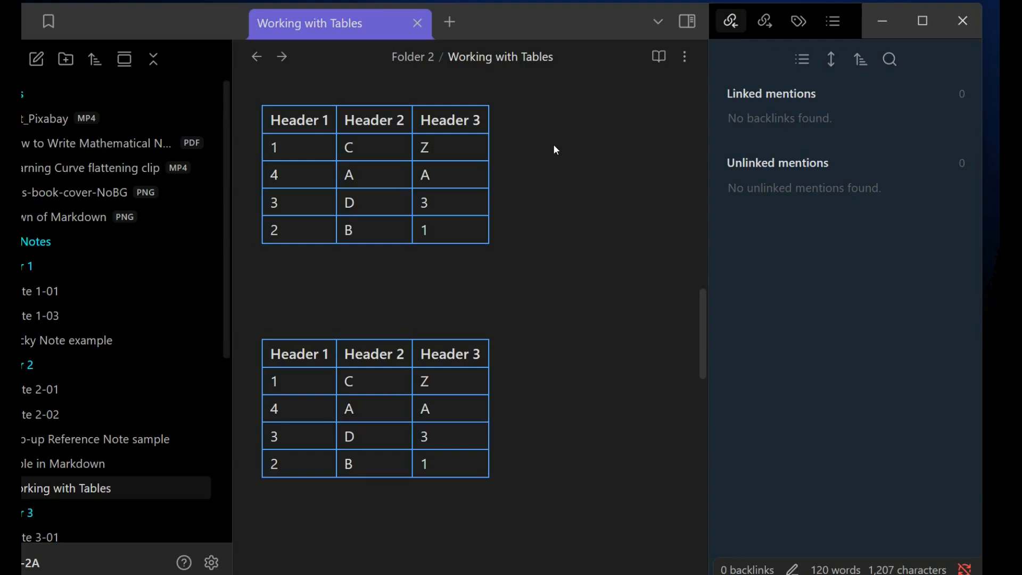
left_click(454, 237)
right_click(454, 237)
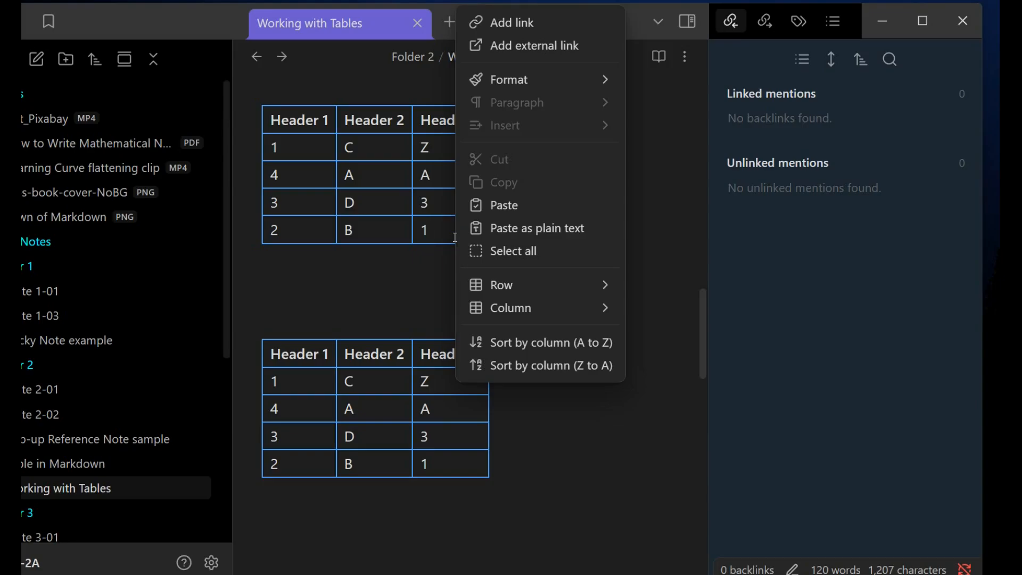
left_click(422, 271)
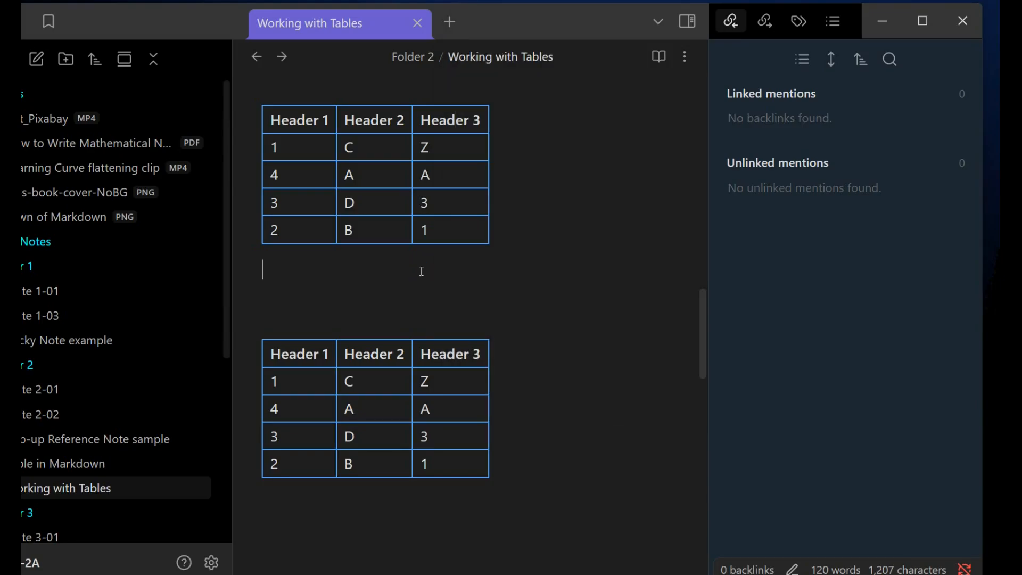
right_click(451, 176)
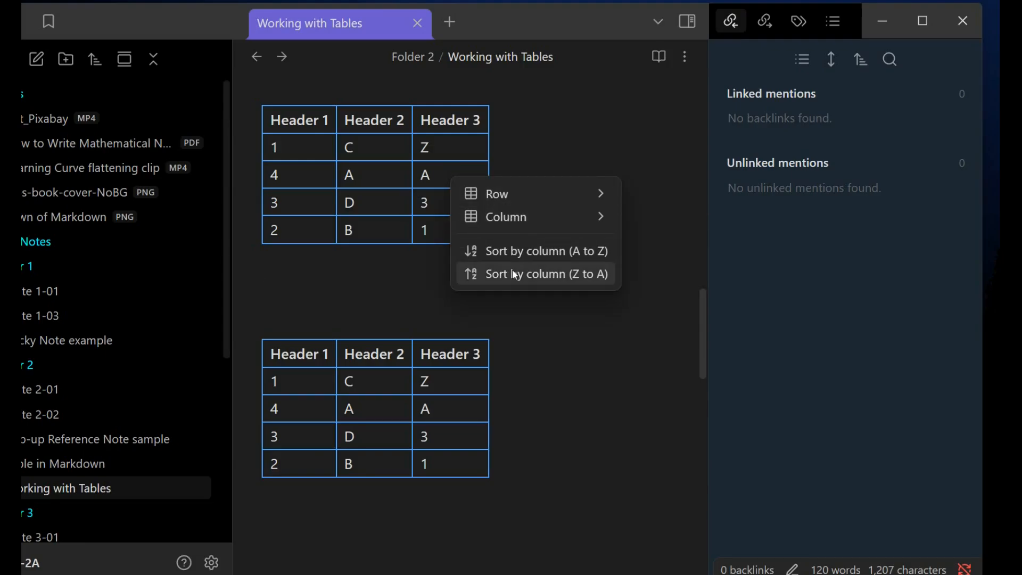
mouse_move(529, 196)
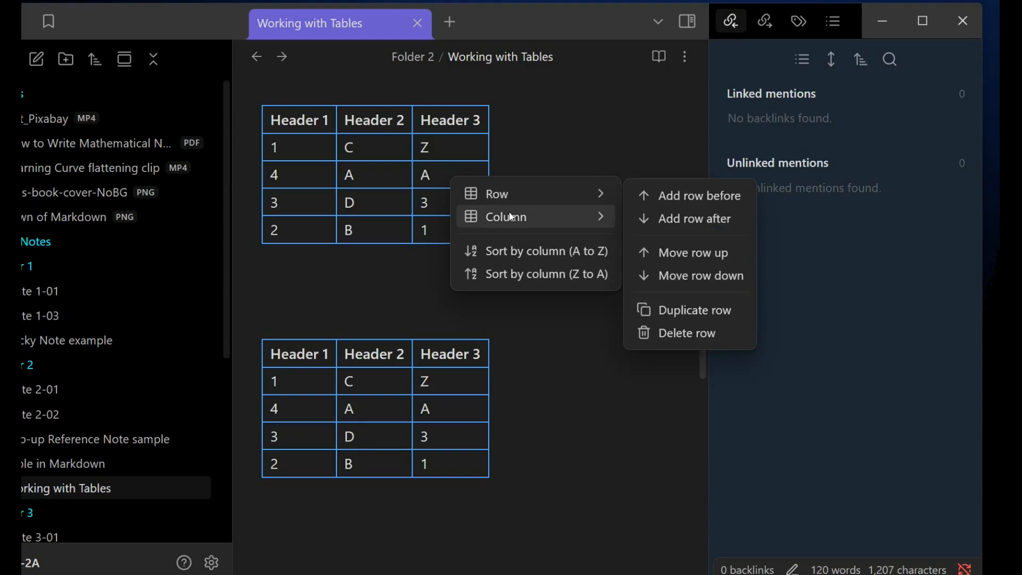
left_click(382, 277)
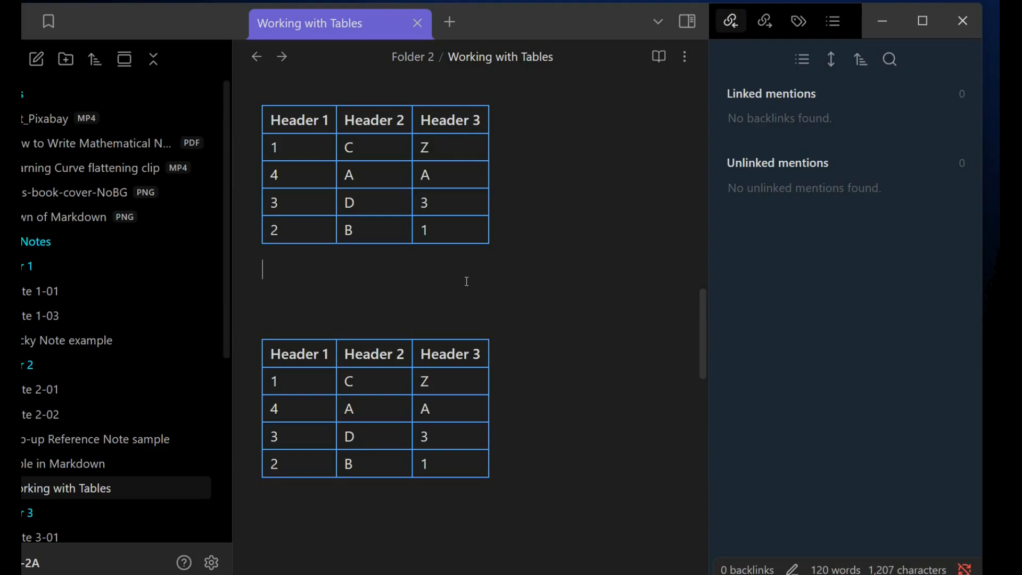
right_click(388, 145)
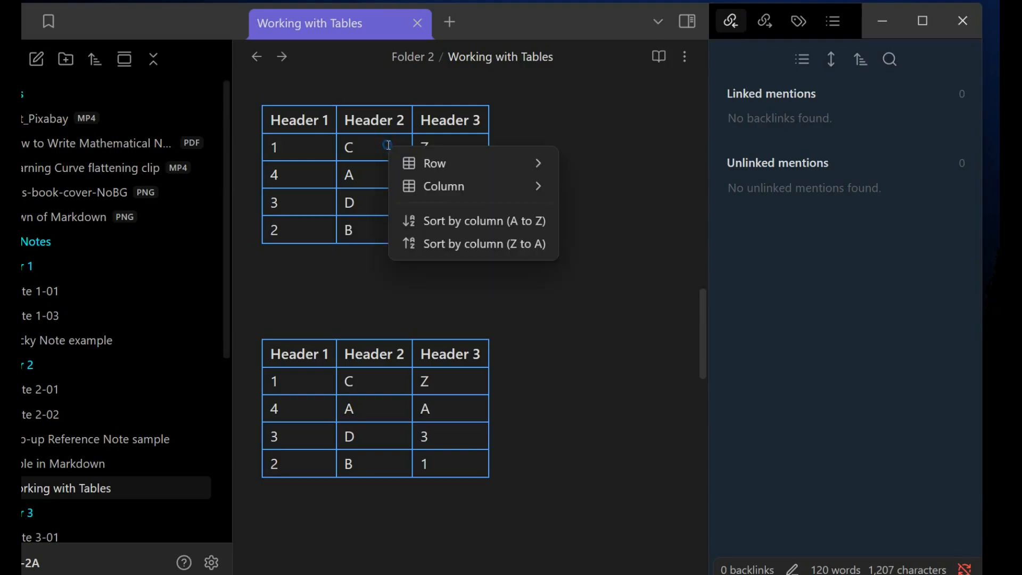
mouse_move(428, 170)
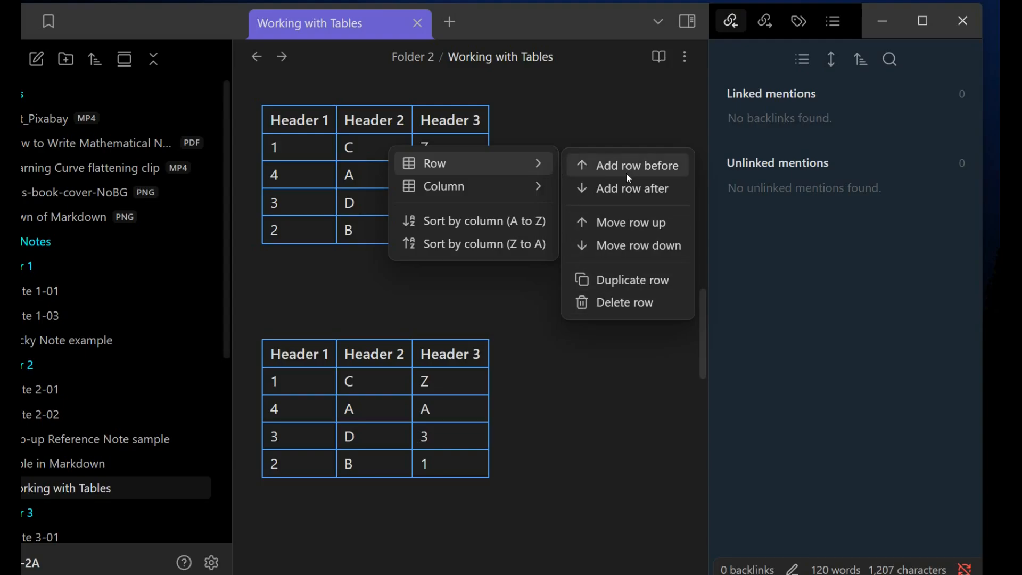
left_click(579, 100)
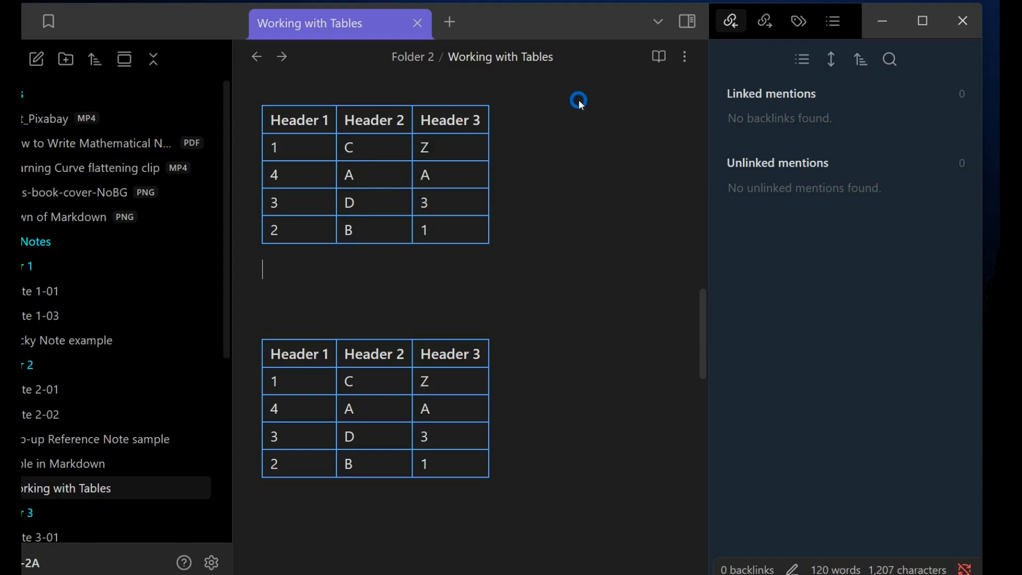
Try deleting the 4, A, A row from the upper table, and undo the deletion
right_click(373, 177)
mouse_move(432, 206)
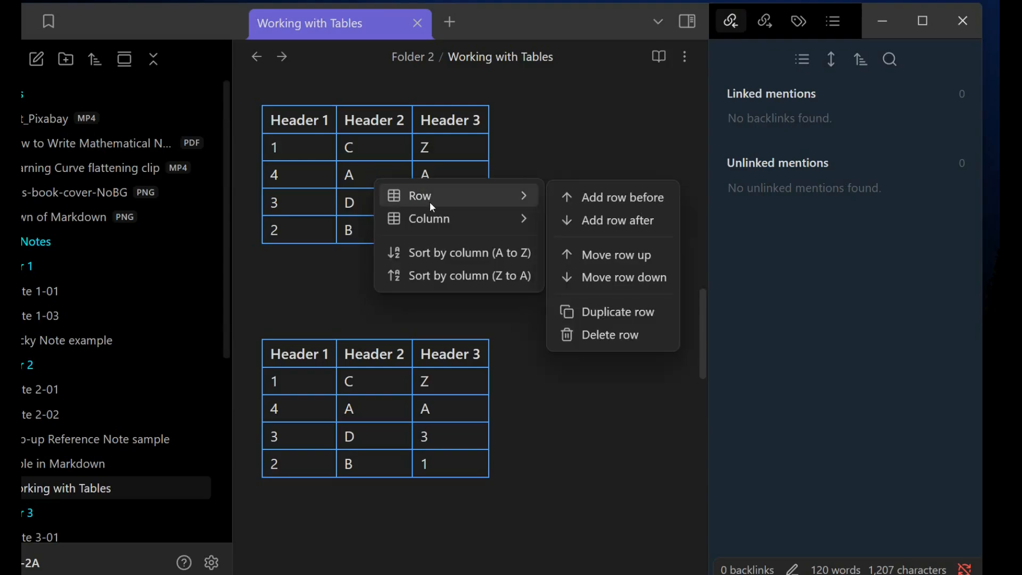
left_click(607, 336)
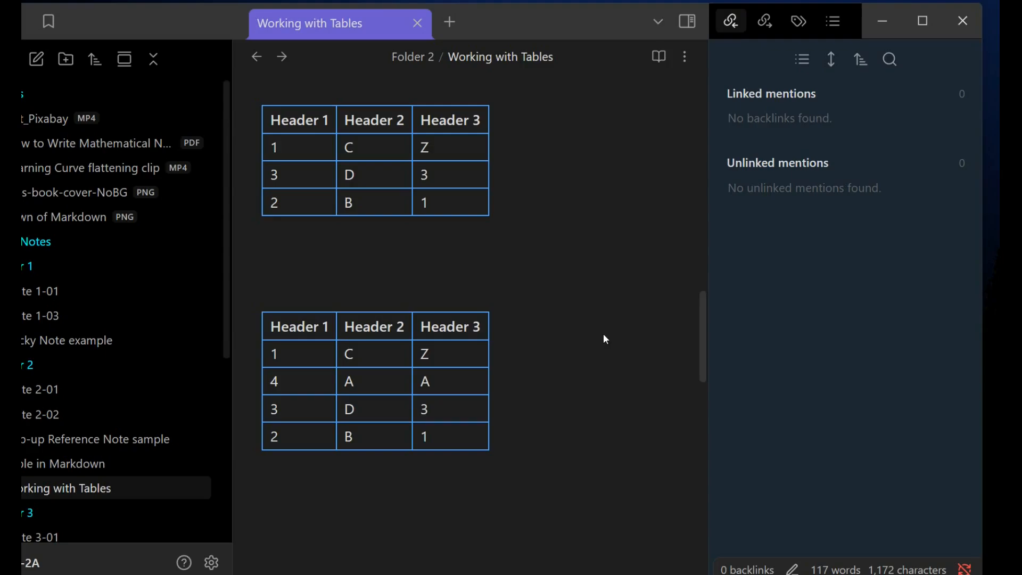
key("ctrl+z")
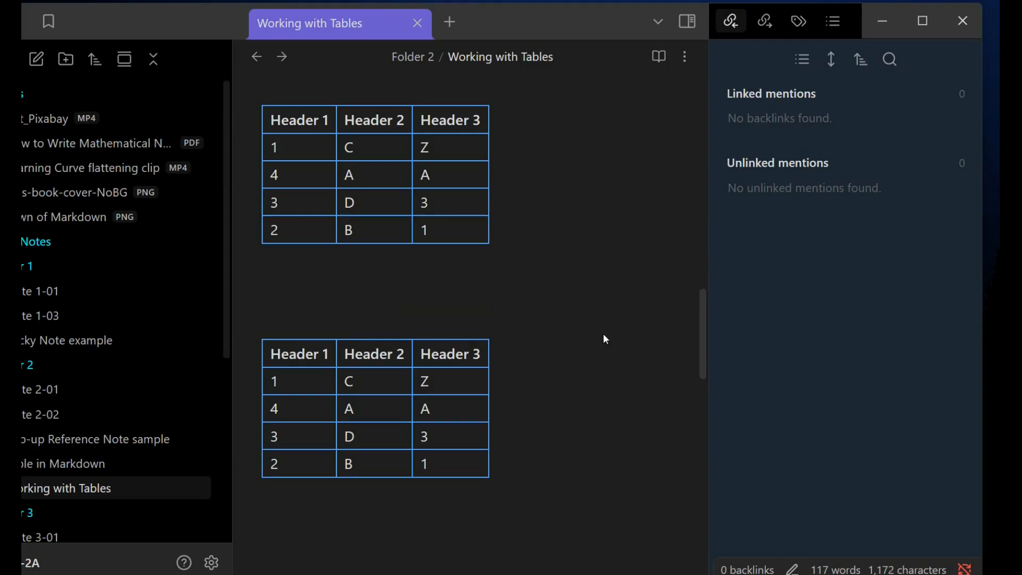
Duplicate the 4, A, A row in the upper table
right_click(382, 174)
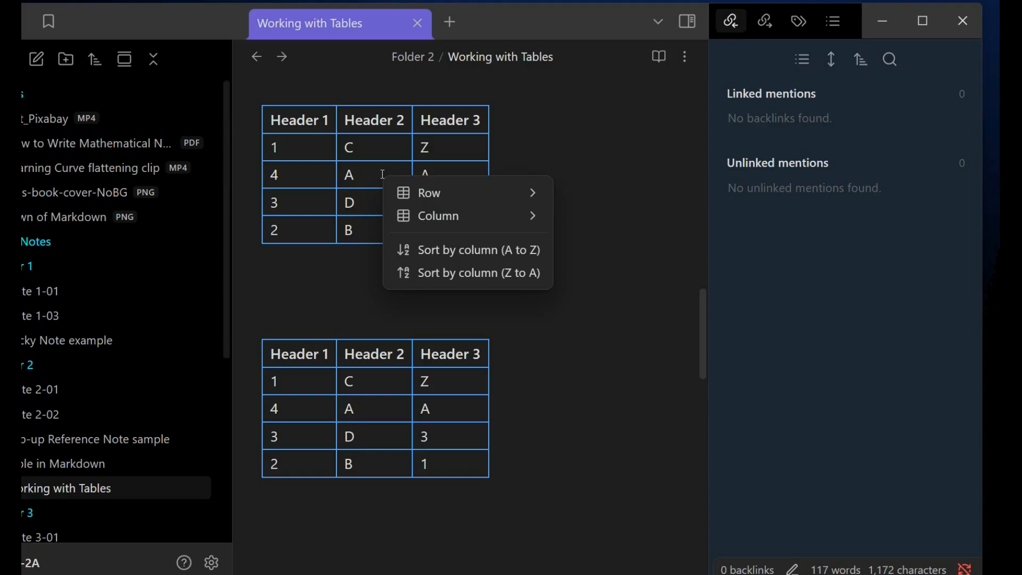
mouse_move(455, 190)
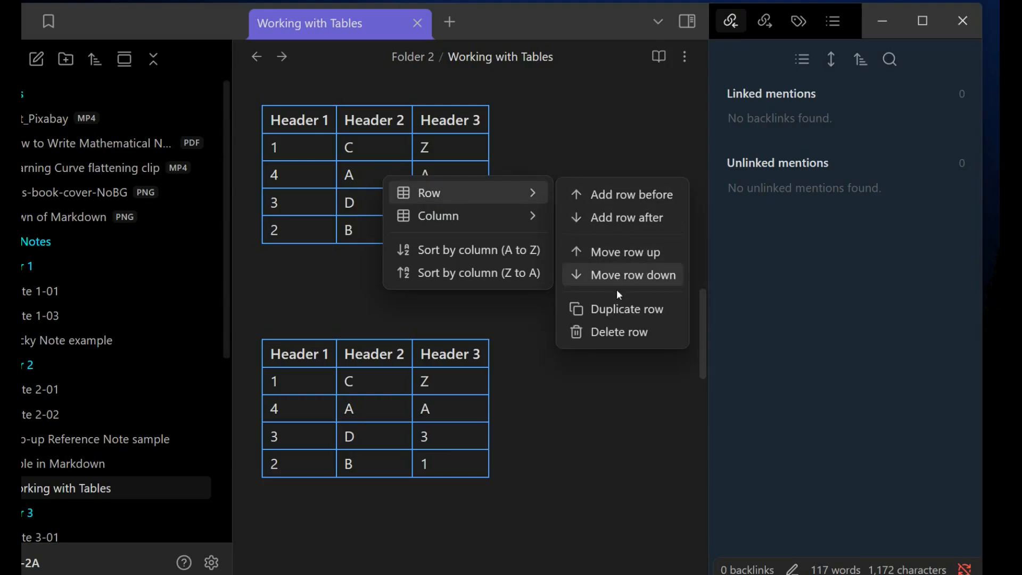
left_click(618, 308)
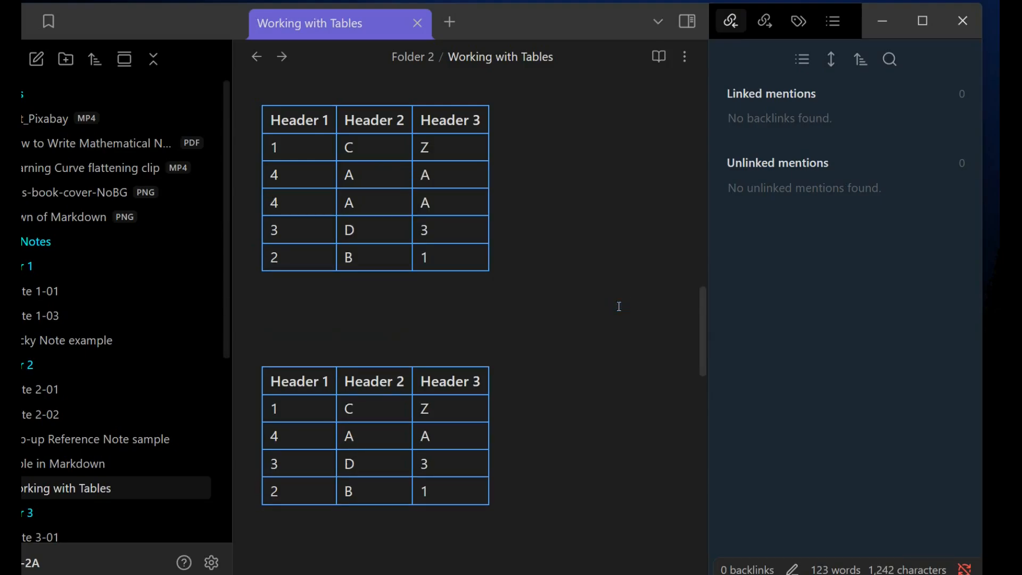
Undo the row duplication, and add empty rows before and after the 4, A, A row in the upper table
key("ctrl+z")
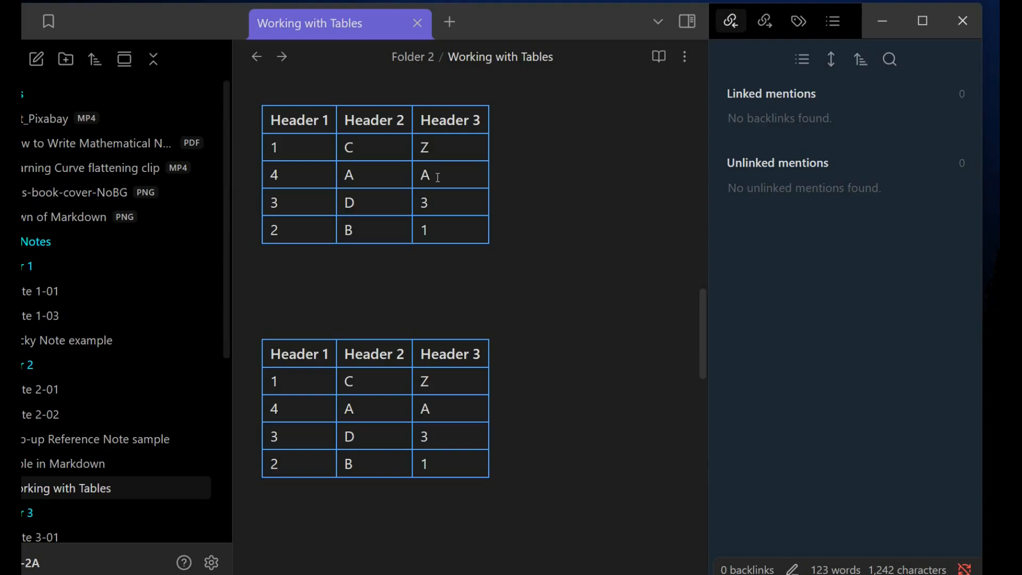
right_click(373, 176)
mouse_move(451, 199)
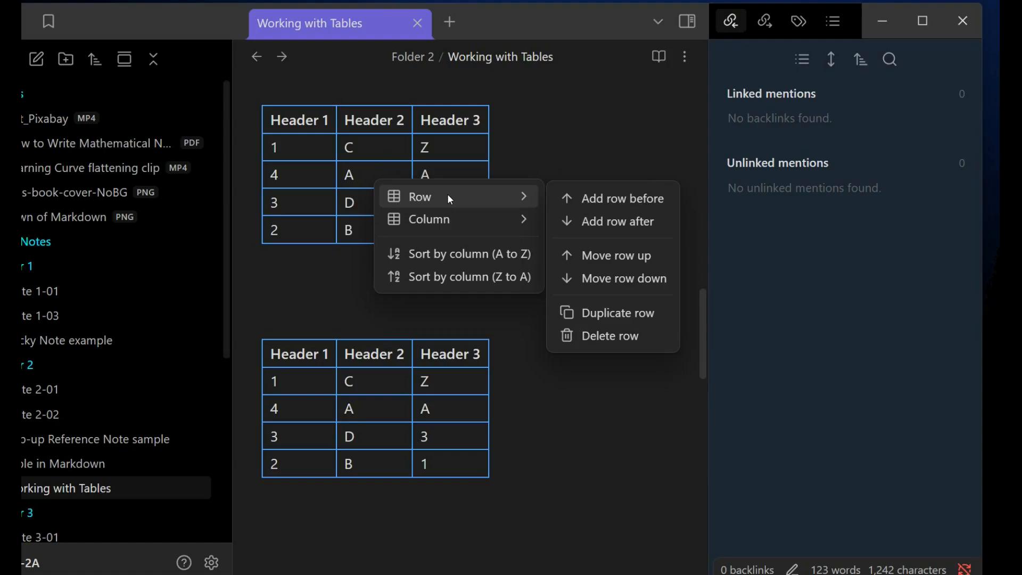
left_click(615, 199)
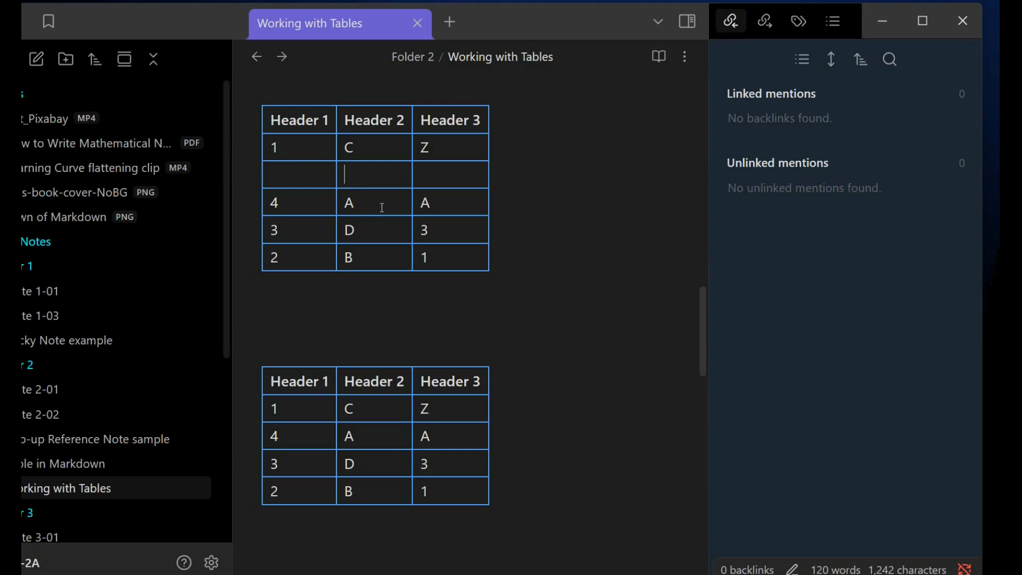
left_click(595, 172)
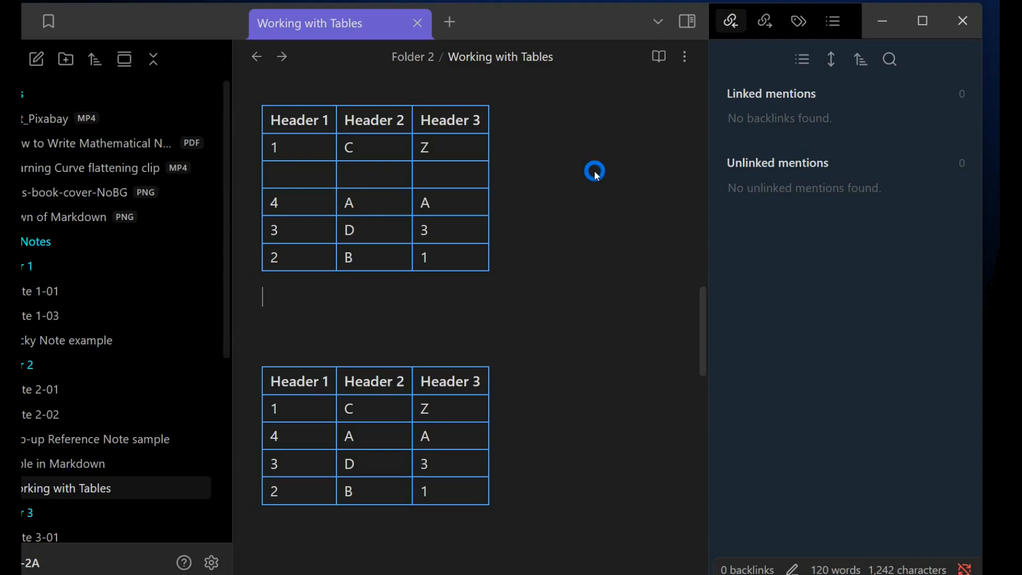
right_click(386, 203)
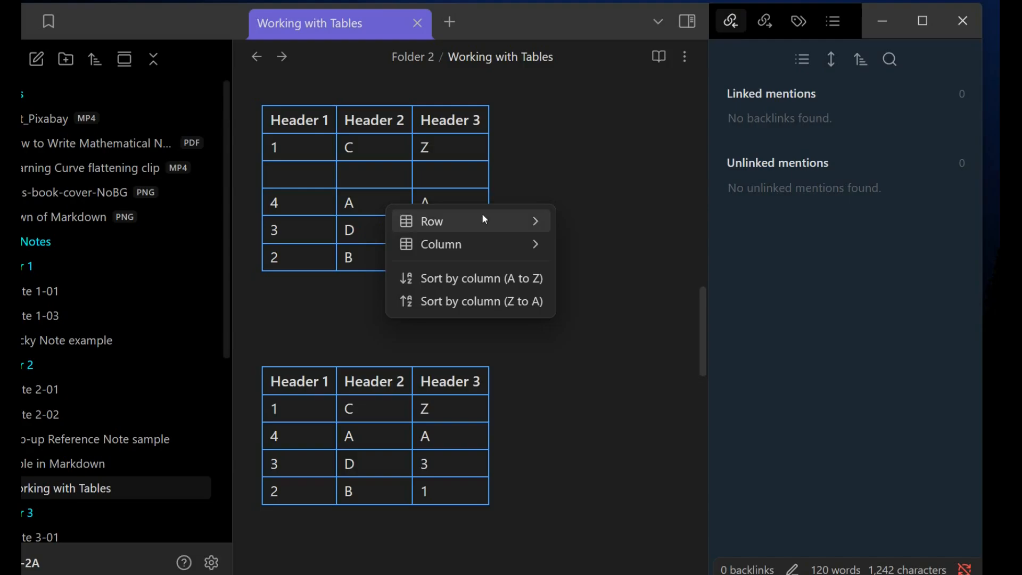
mouse_move(489, 216)
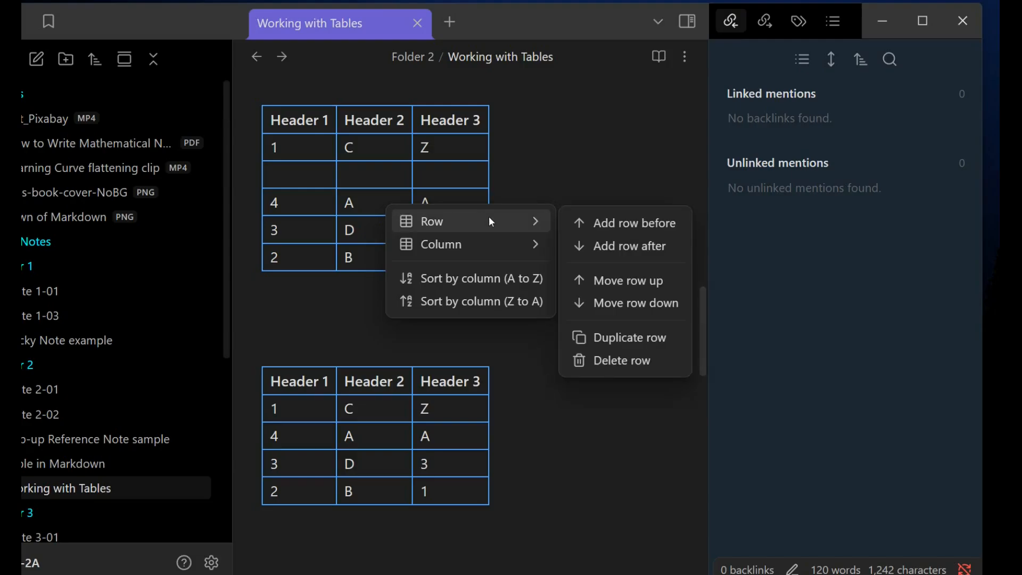
left_click(640, 248)
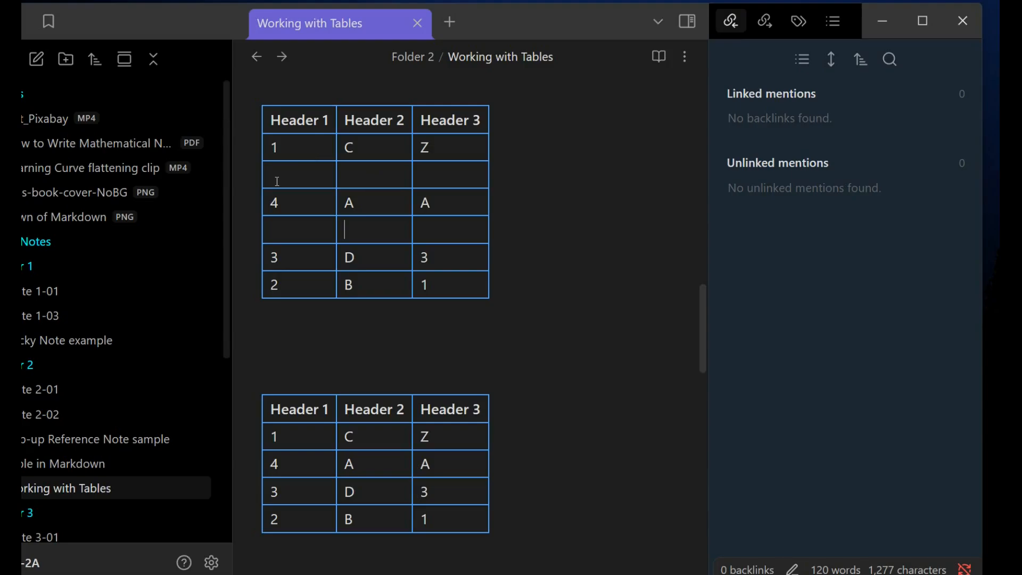
Delete the two empty rows surrounding the 4, A, A row in the upper table
left_click_drag(281, 178, 461, 180)
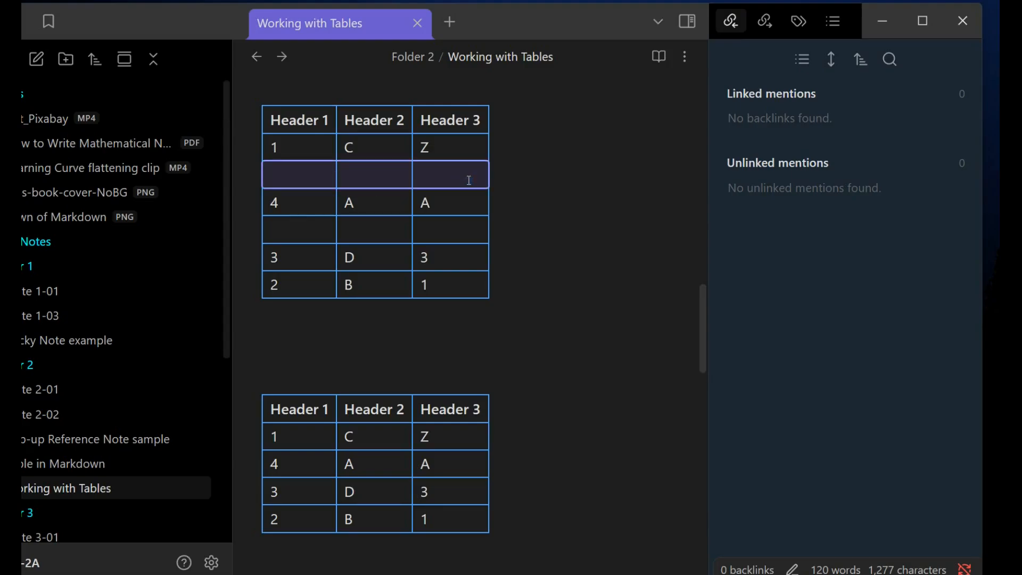
key("Delete")
left_click_drag(283, 201, 463, 197)
key("Delete")
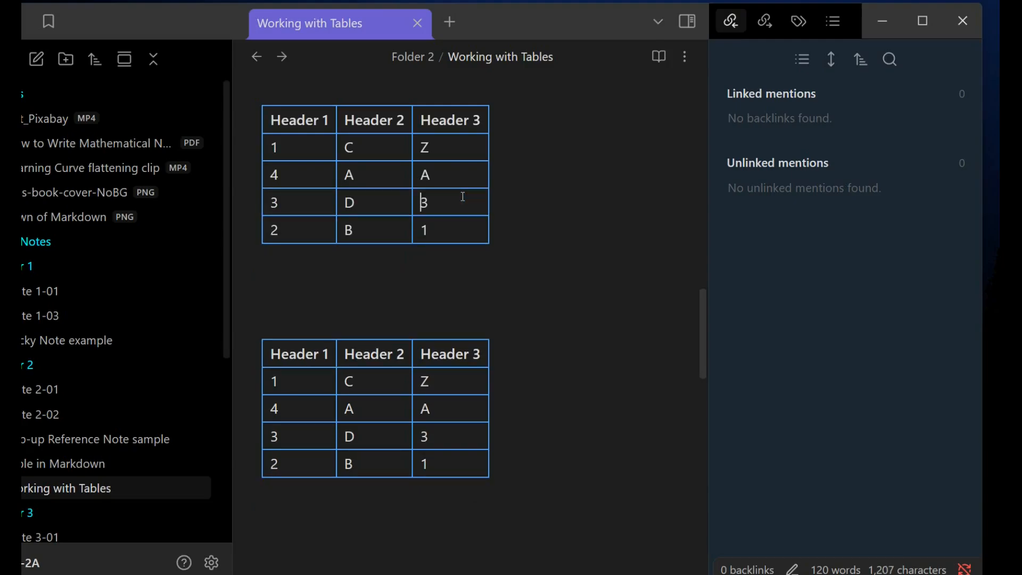
Move the 4, A, A row of the upper table up one position and back down
right_click(388, 176)
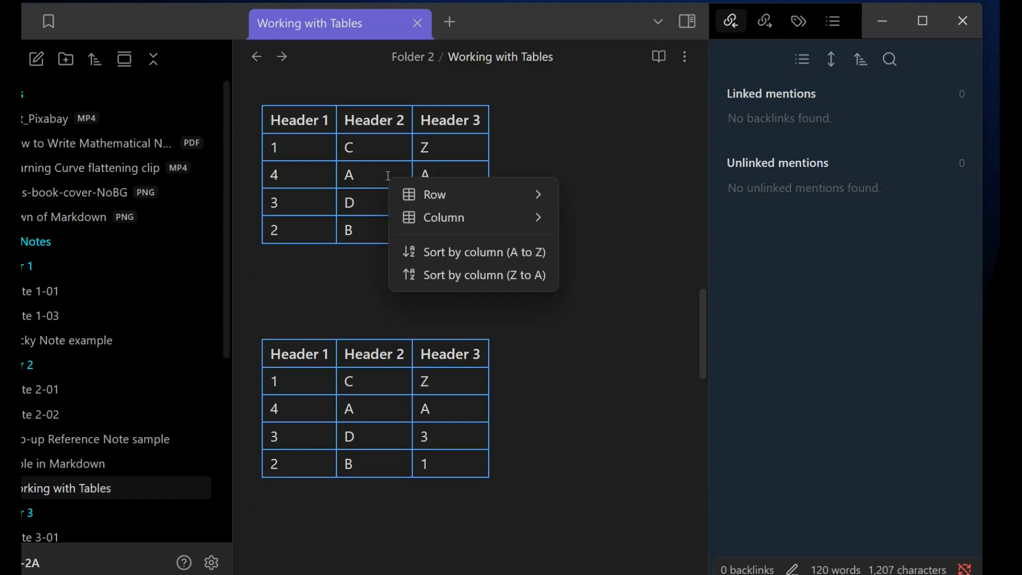
mouse_move(474, 206)
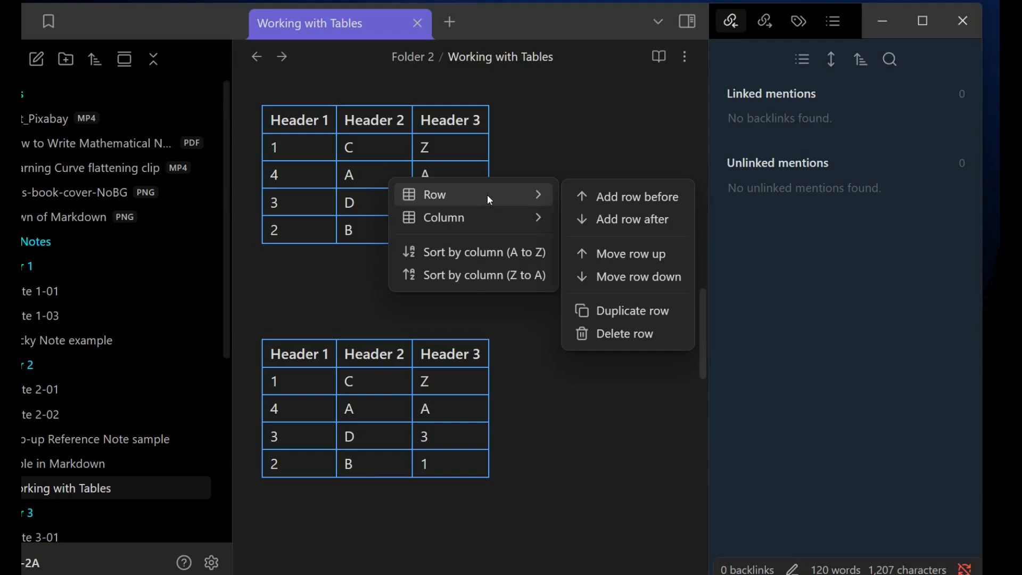
left_click(634, 256)
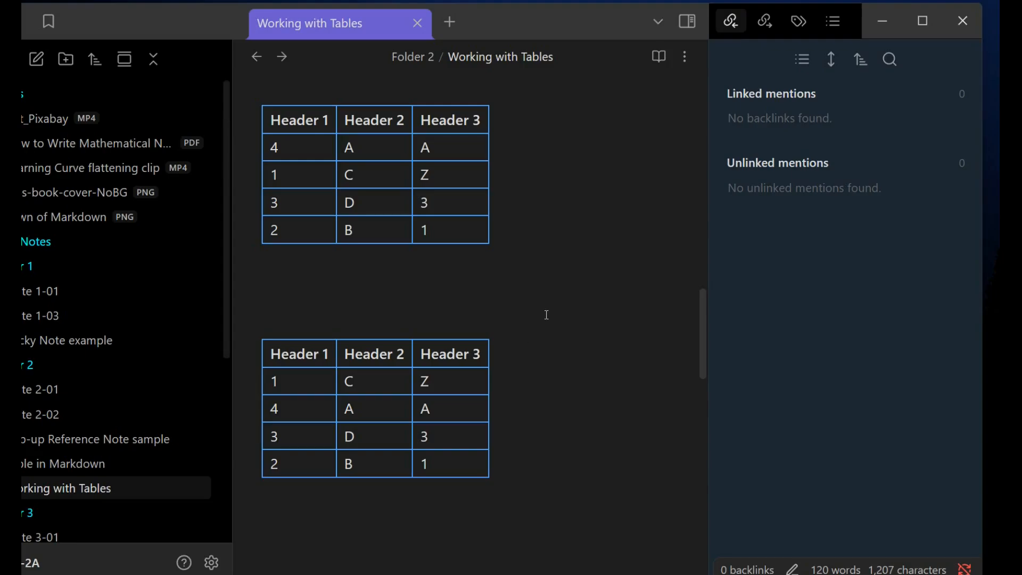
key("alt+Down")
Try moving the 4, A, A row above the 1, C, Z row again, and undo the move
right_click(375, 176)
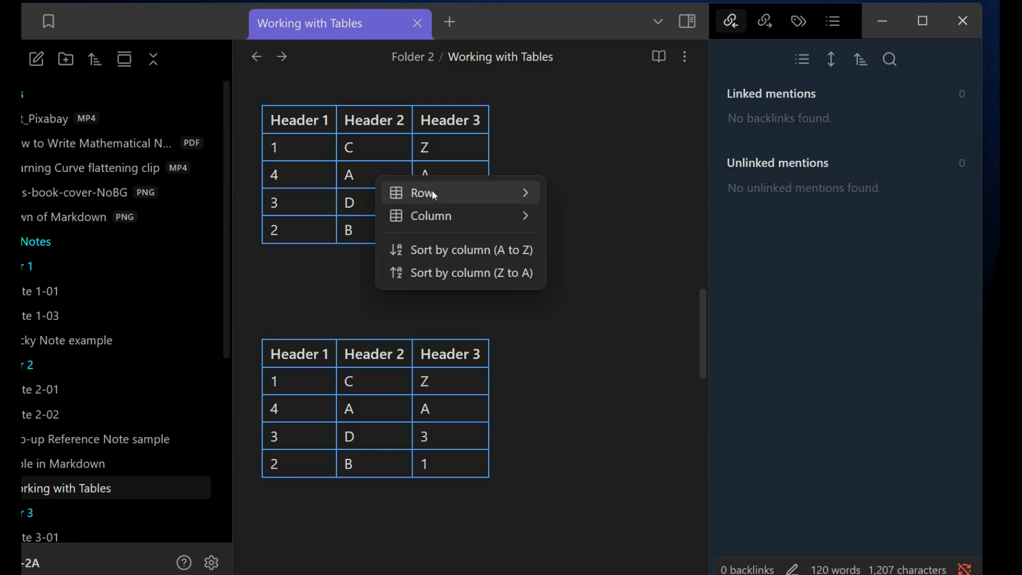
mouse_move(434, 194)
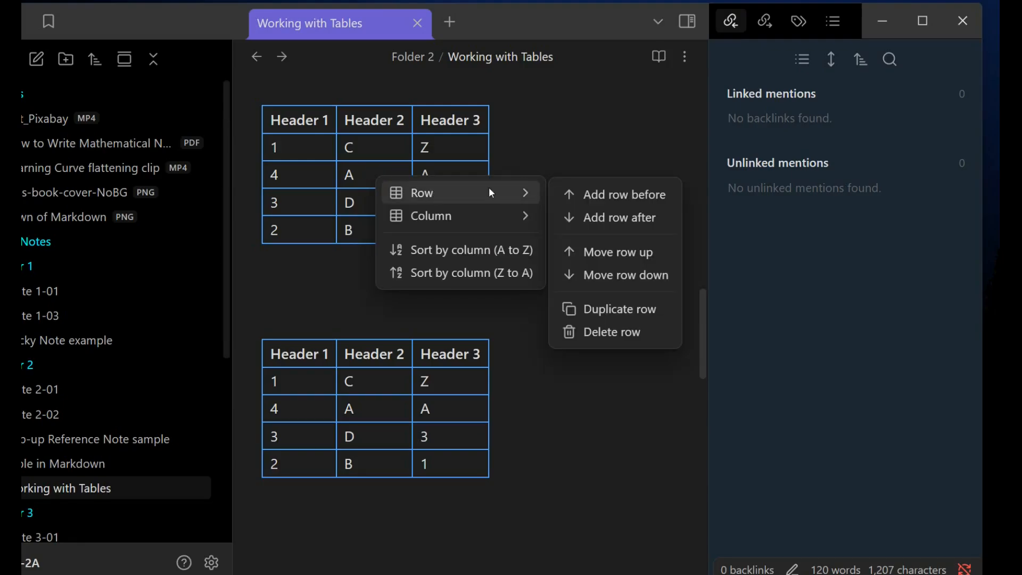
left_click(621, 253)
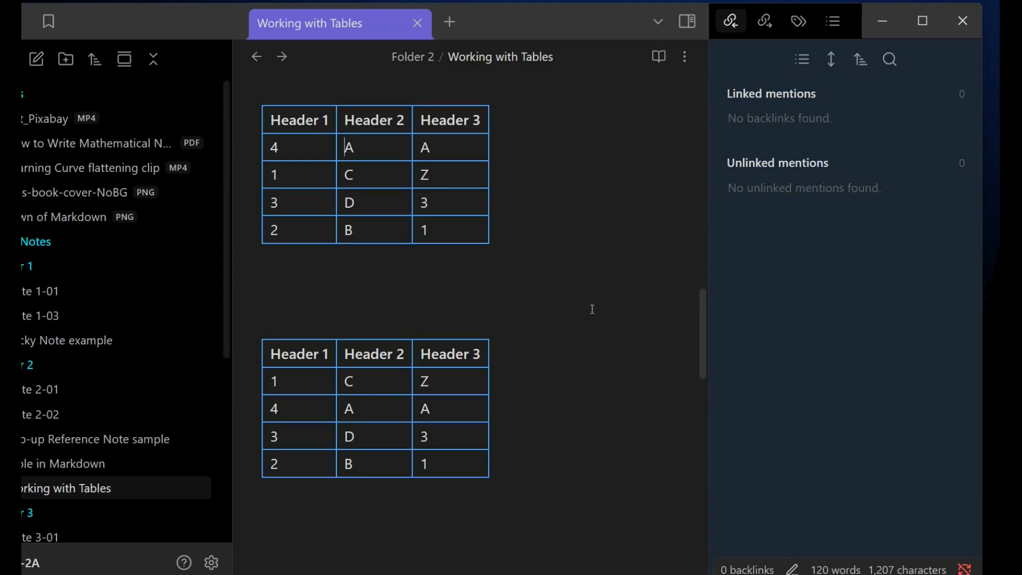
key("ctrl+z")
Try moving the 4, A, A row below the 3, D, 3 row, and undo the move
right_click(386, 170)
mouse_move(489, 192)
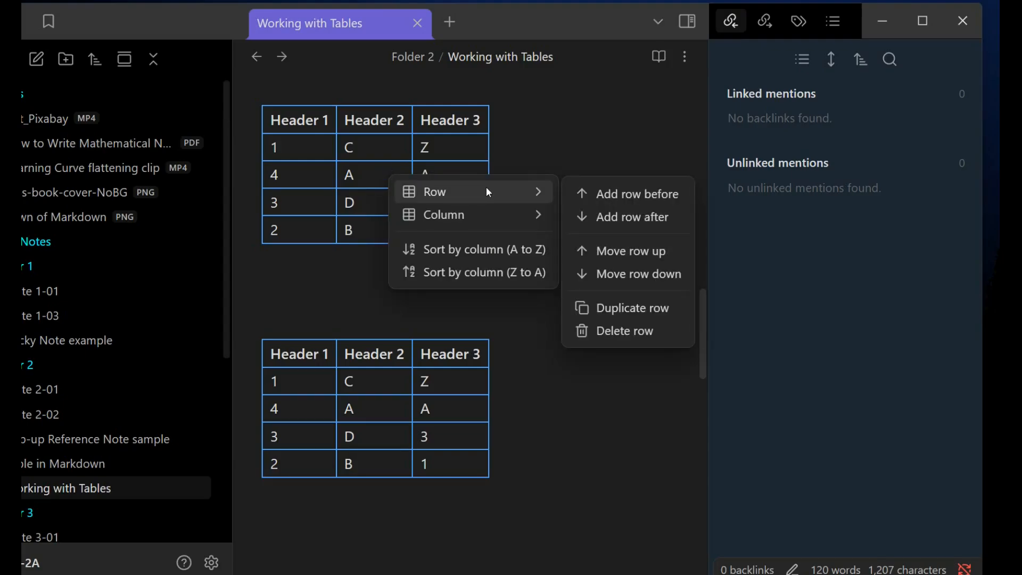
left_click(623, 275)
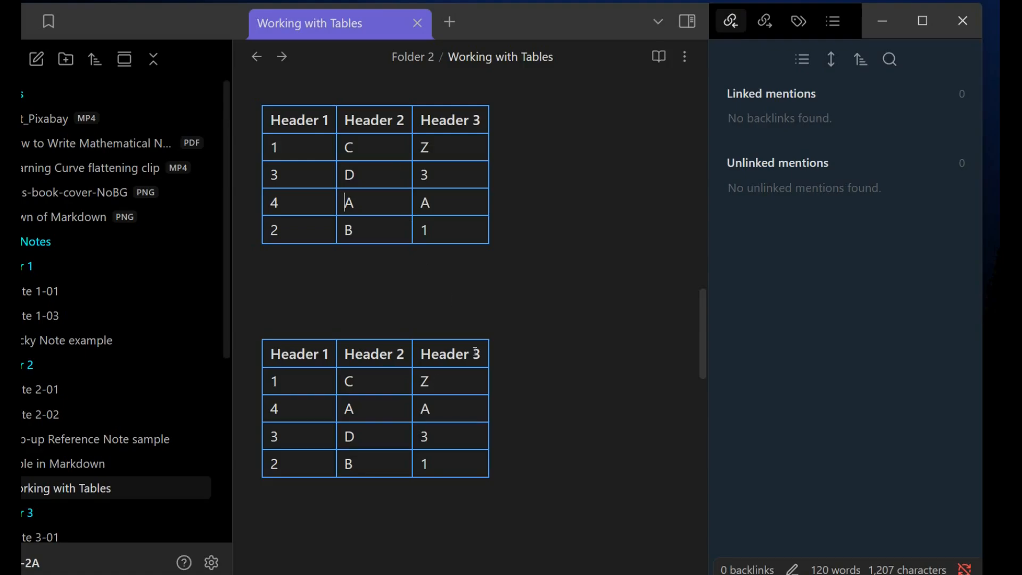
key("ctrl+z")
Examine the row options for the Header 3 cell of the 3, D, 3 row, and dismiss them
right_click(454, 206)
mouse_move(525, 287)
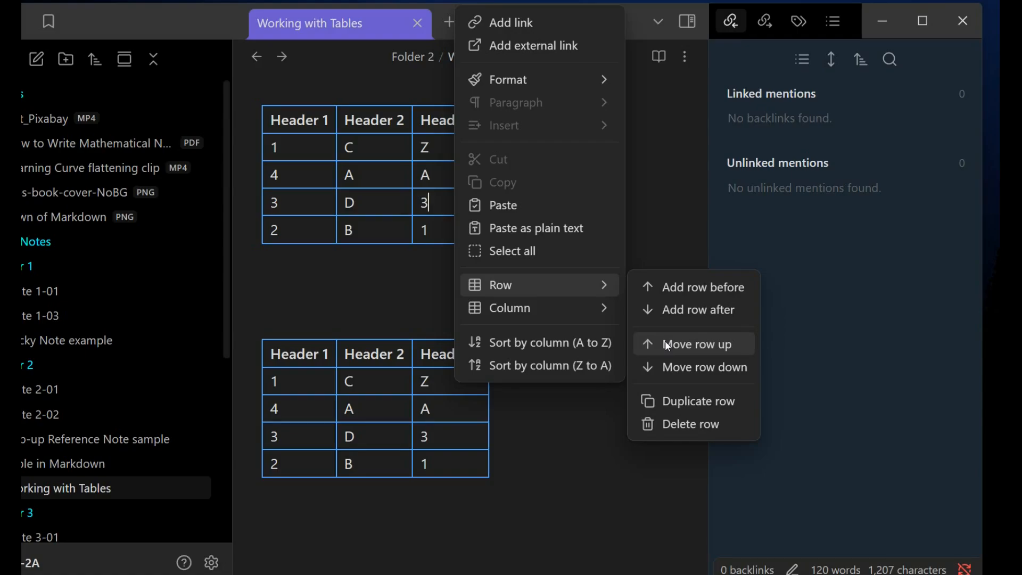
left_click(415, 297)
Add empty columns before and after the Header 2 column in the upper table
right_click(373, 145)
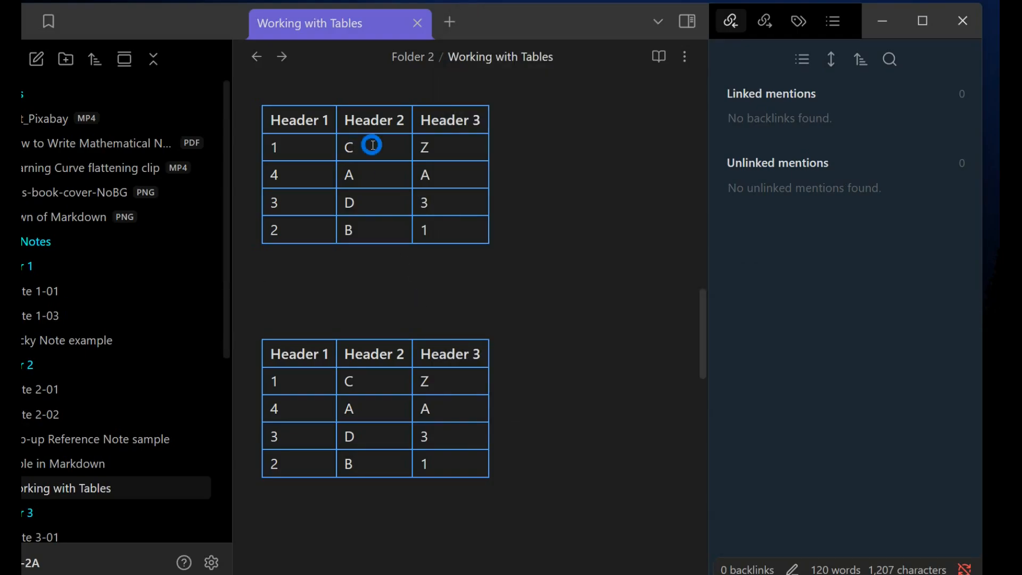
mouse_move(435, 189)
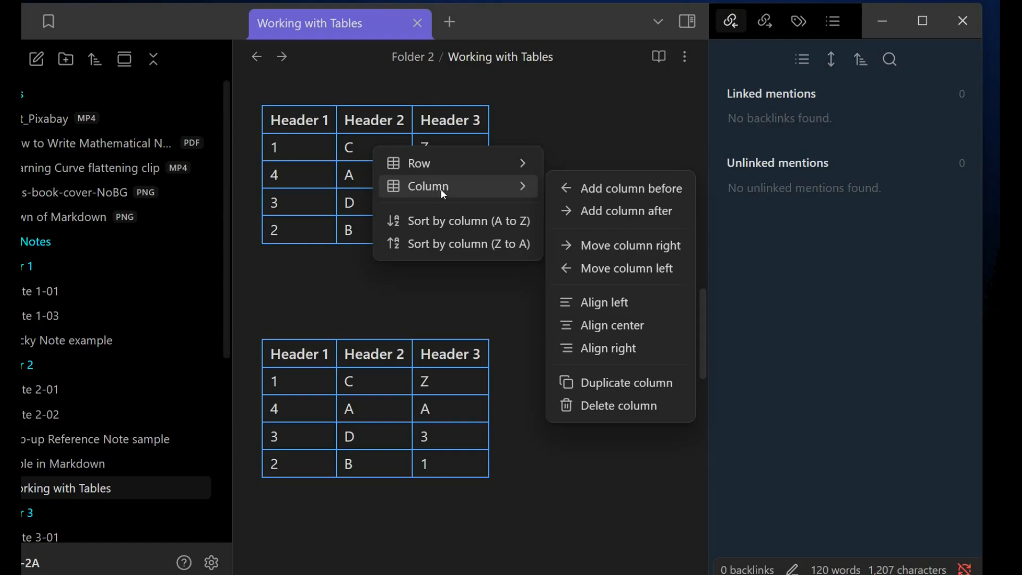
left_click(628, 194)
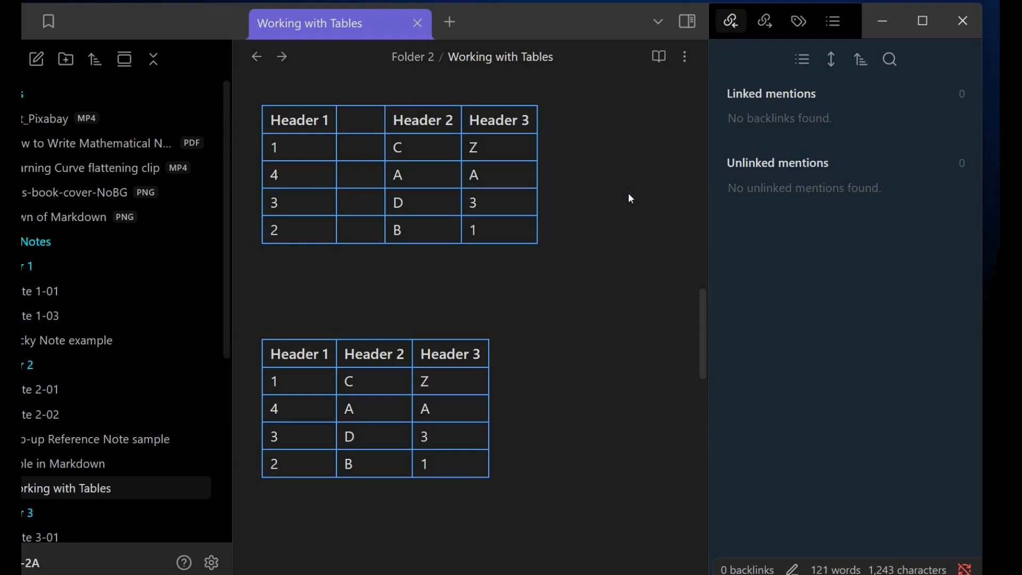
right_click(434, 140)
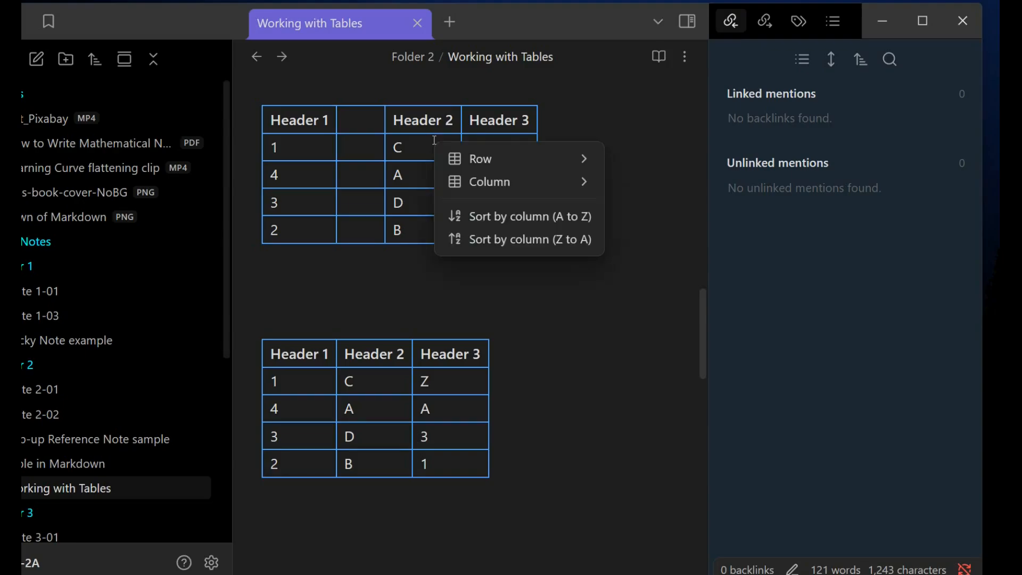
mouse_move(494, 181)
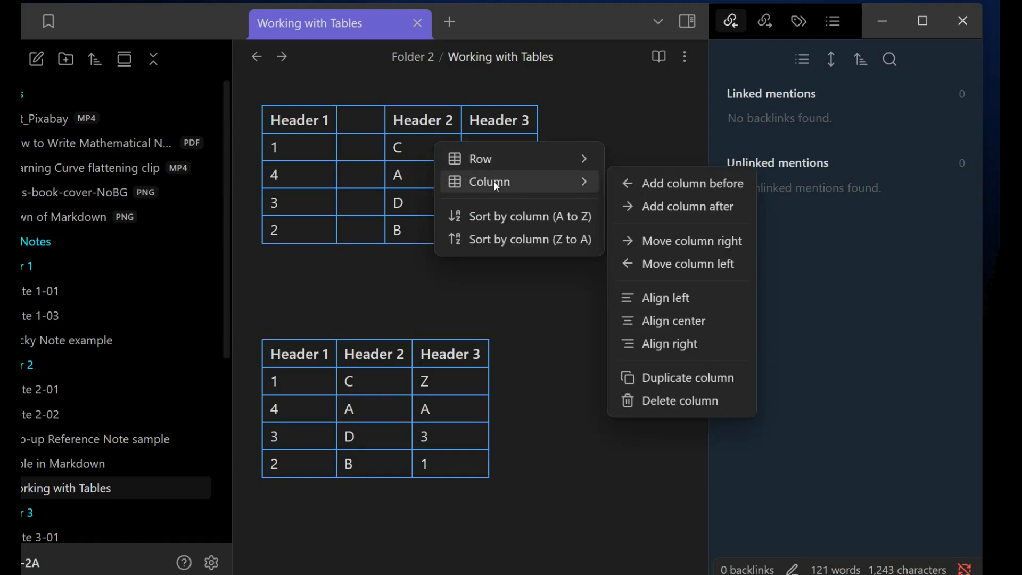
left_click(660, 205)
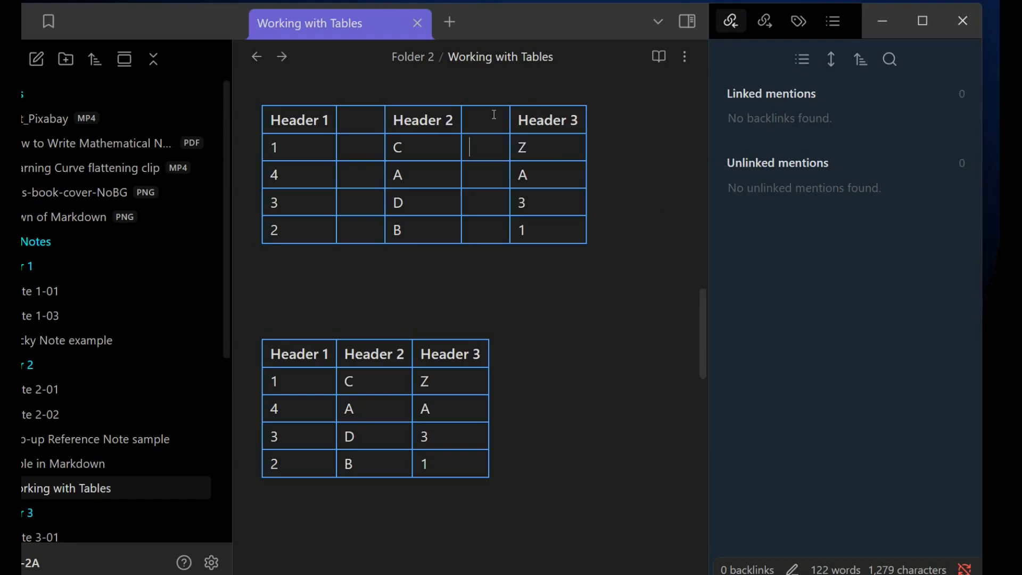
Delete the two empty columns on either side of Header 2 in the upper table
left_click_drag(481, 122, 489, 229)
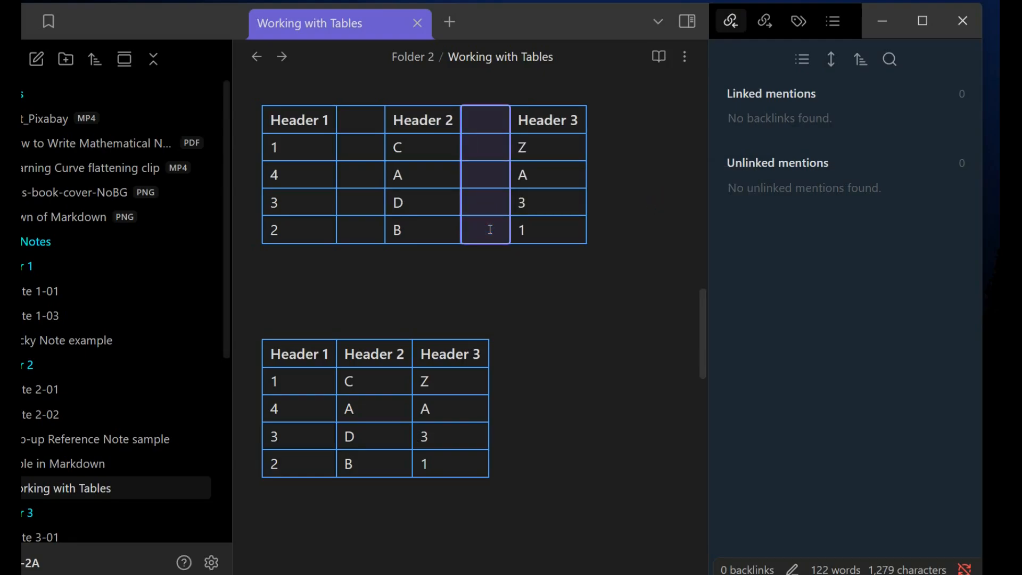
key("BackSpace")
left_click_drag(347, 119, 359, 233)
key("BackSpace")
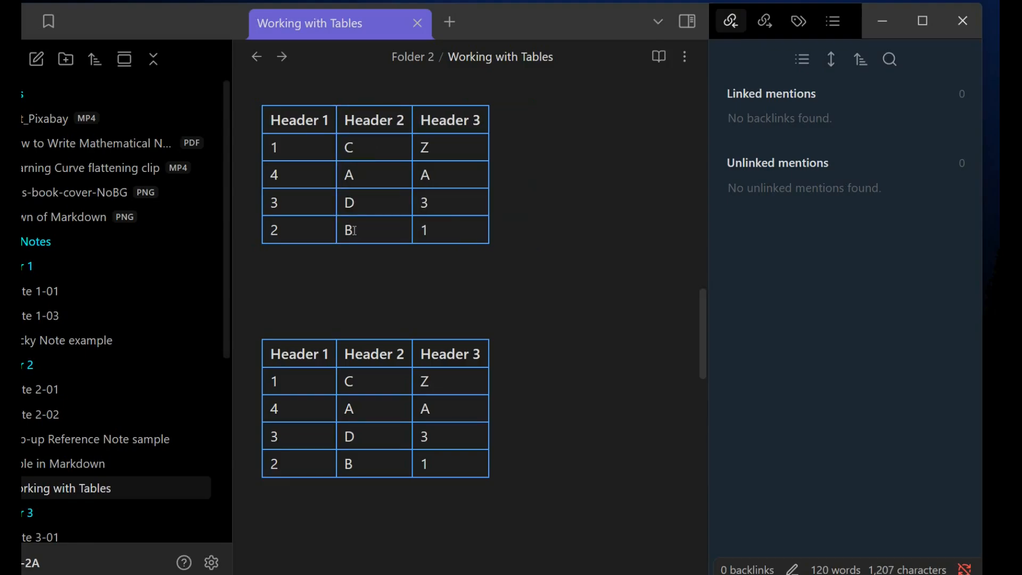
Try moving the Header 2 column of the upper table one position to the right, and undo the move
right_click(386, 183)
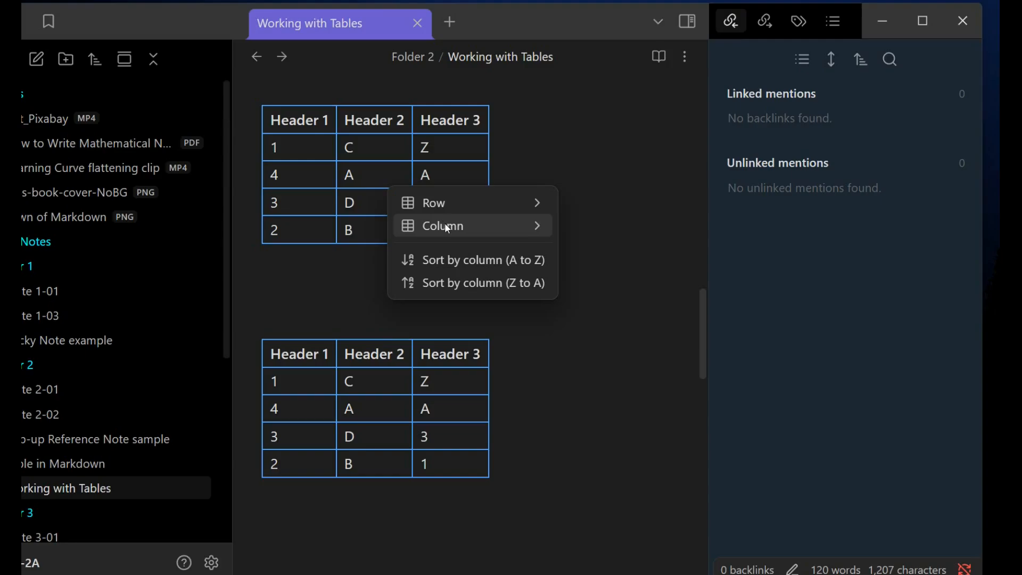
mouse_move(447, 228)
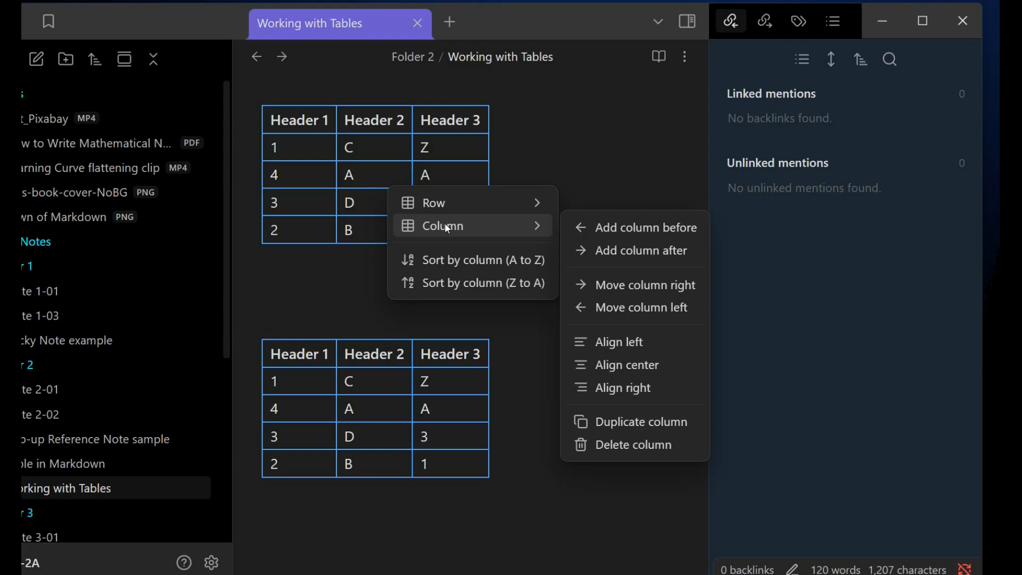
left_click(624, 283)
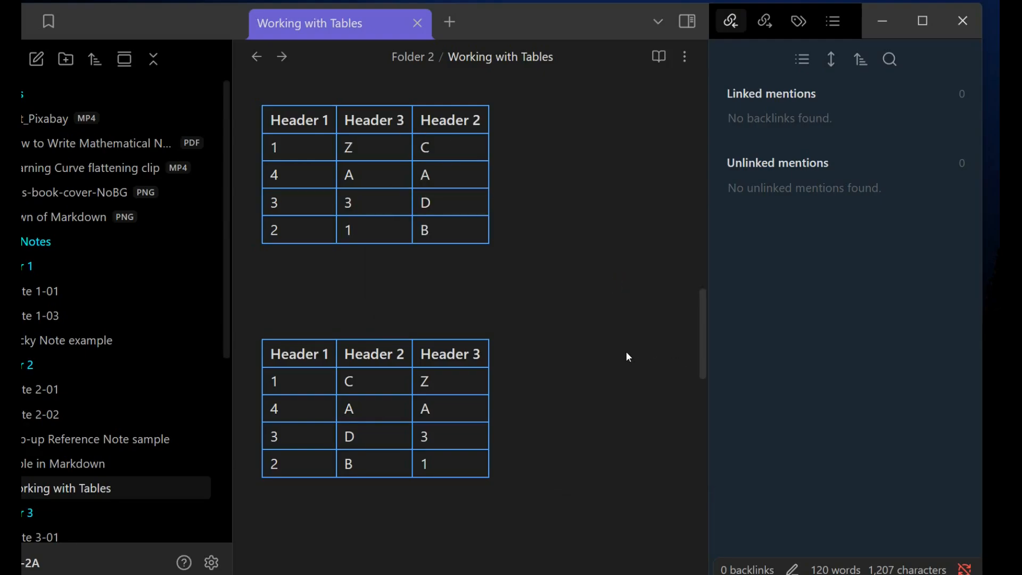
key("ctrl+z")
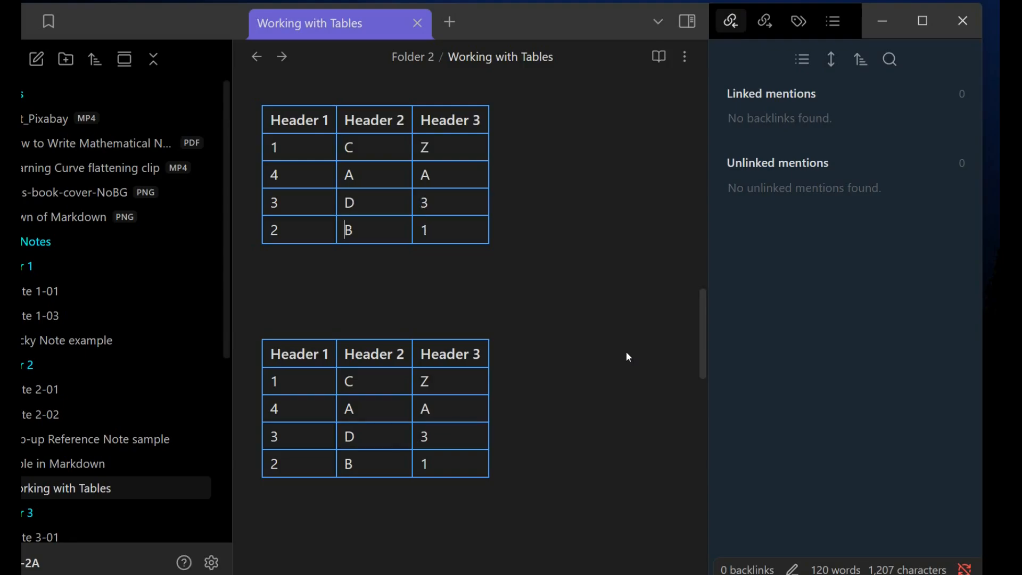
Try centre-aligning the Header 2 column of the upper table, and undo the alignment
right_click(377, 200)
mouse_move(468, 255)
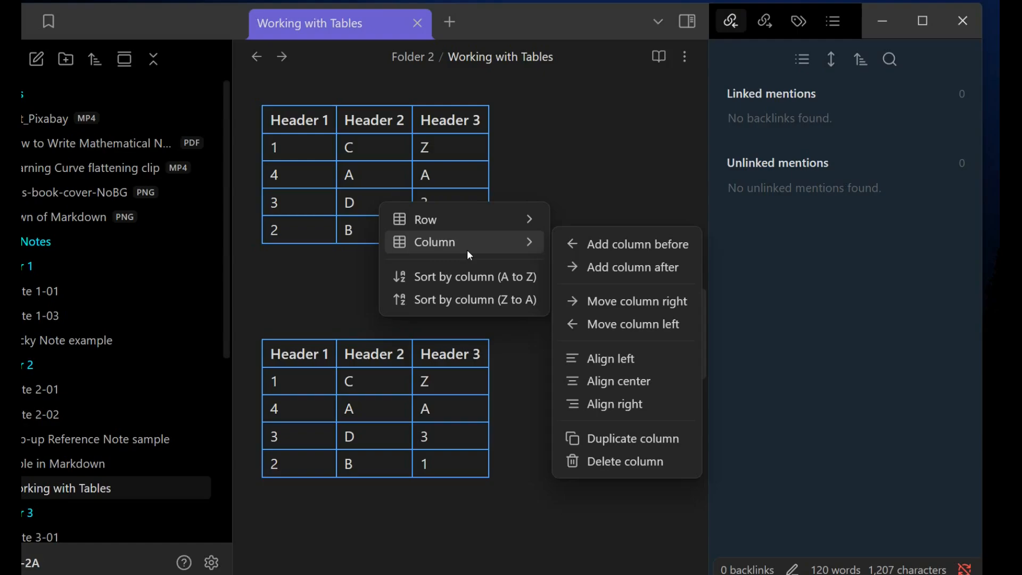
left_click(609, 383)
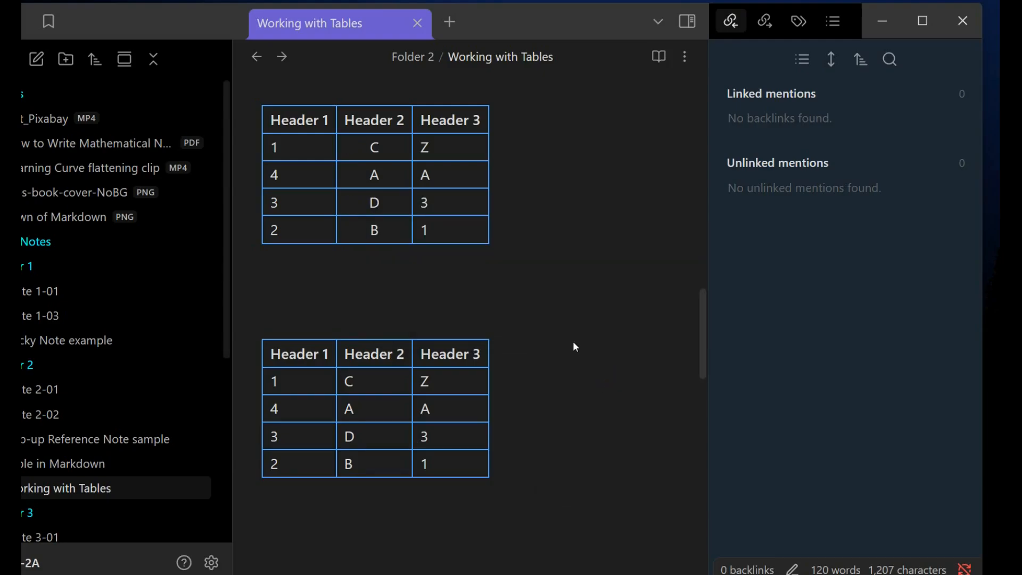
key("ctrl+z")
Try duplicating the Header 2 column of the upper table, and delete the duplicate column
right_click(386, 175)
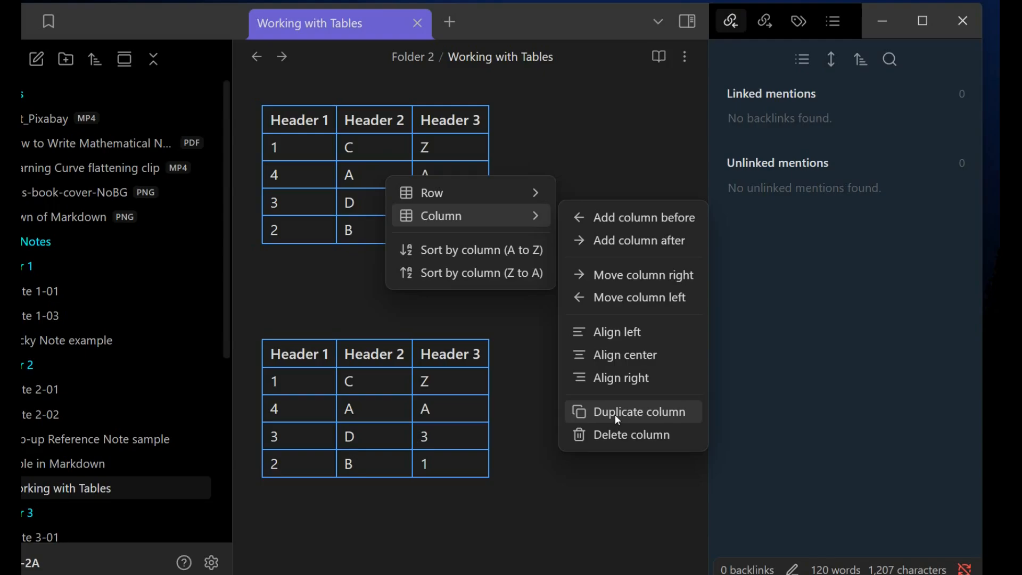
left_click(615, 415)
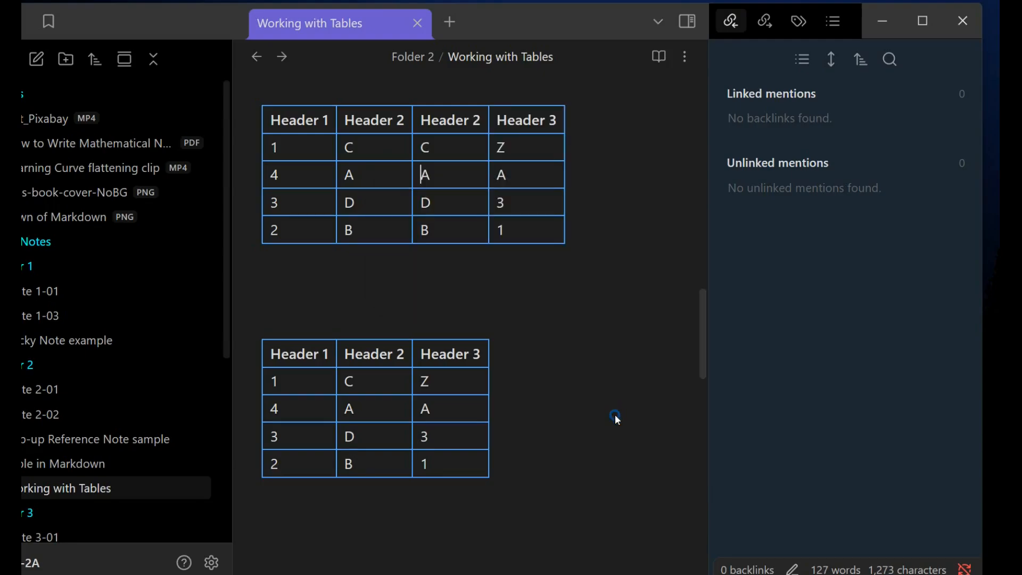
right_click(453, 177)
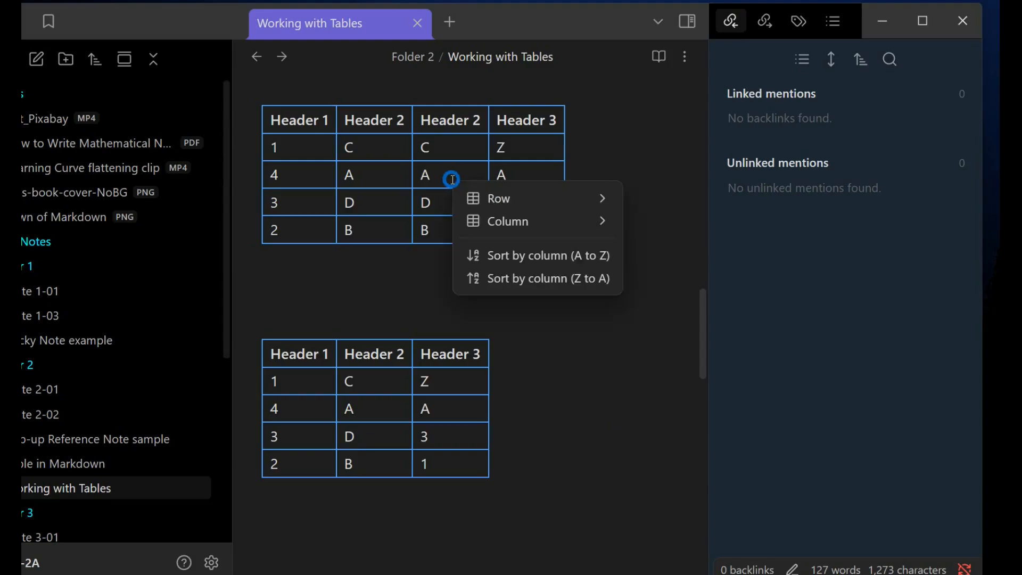
mouse_move(502, 221)
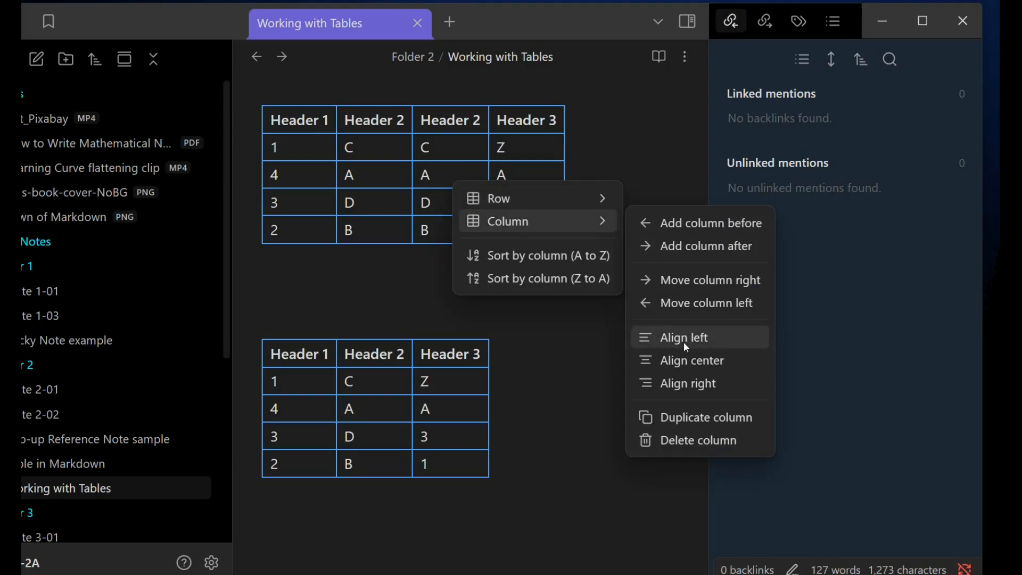
left_click(685, 451)
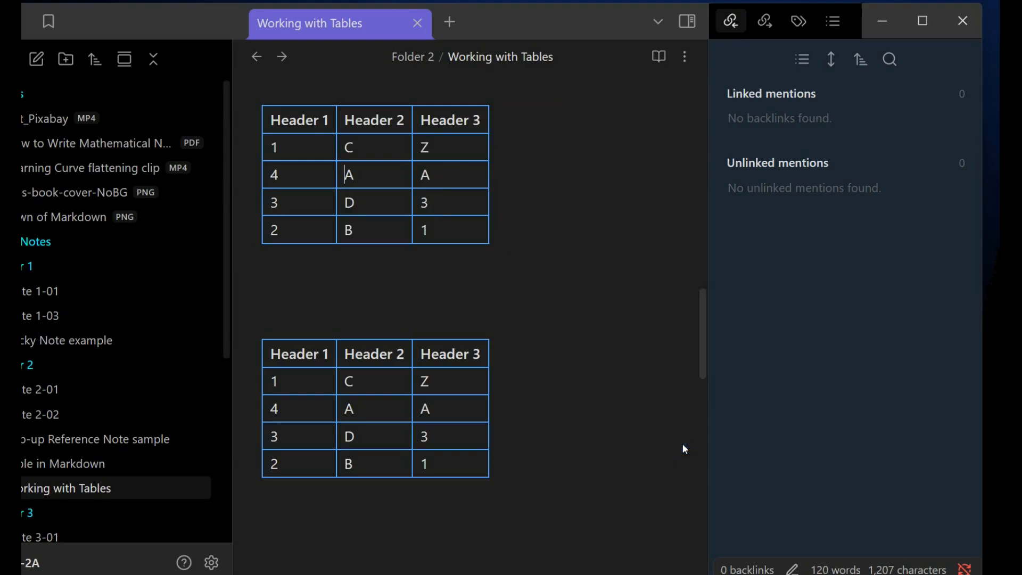
Try sorting the upper table by the Header 1 column from A to Z, and undo the sort
scroll(621, 403, "down", 10)
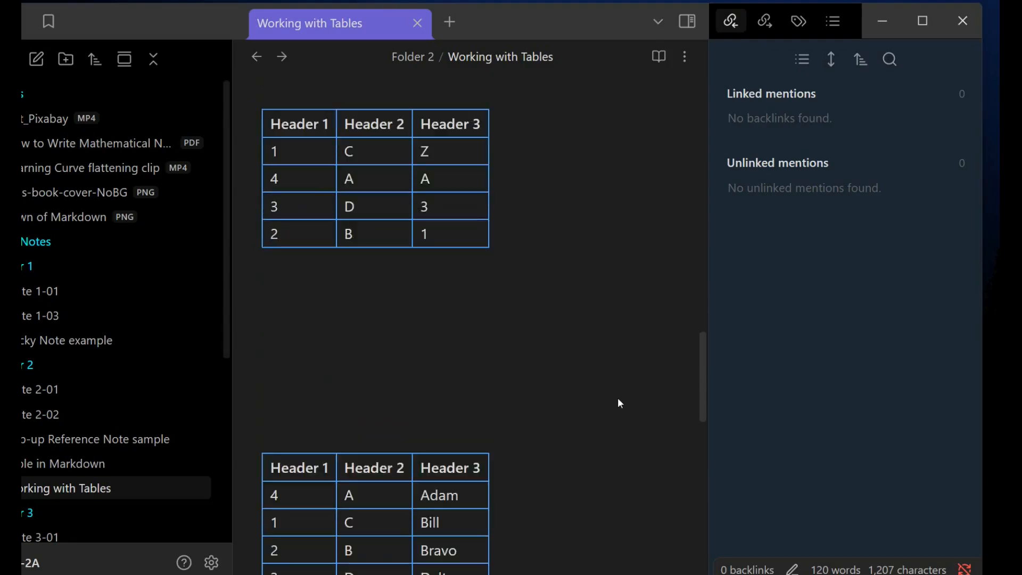
scroll(618, 397, "up", 10)
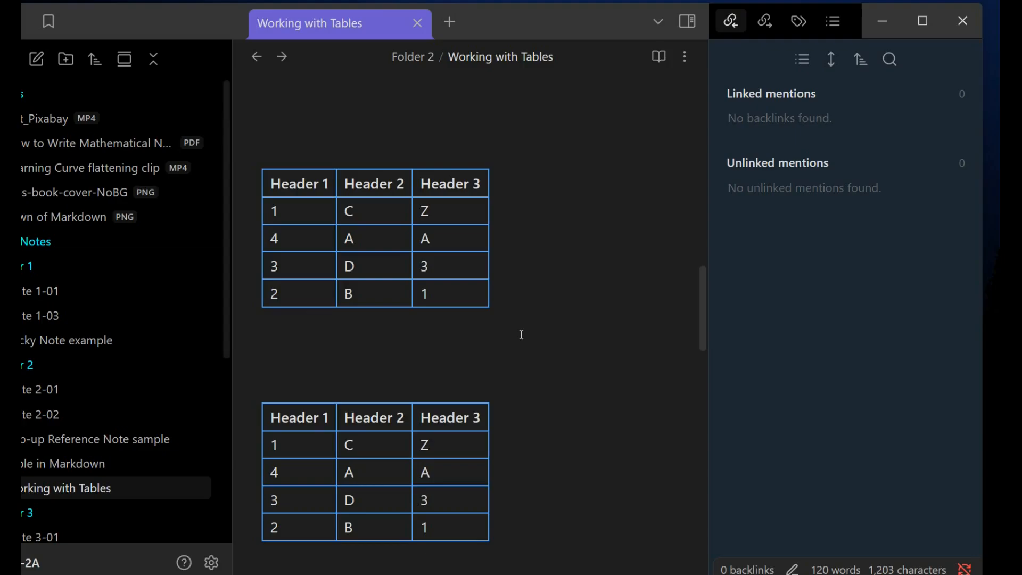
scroll(521, 334, "down", 1)
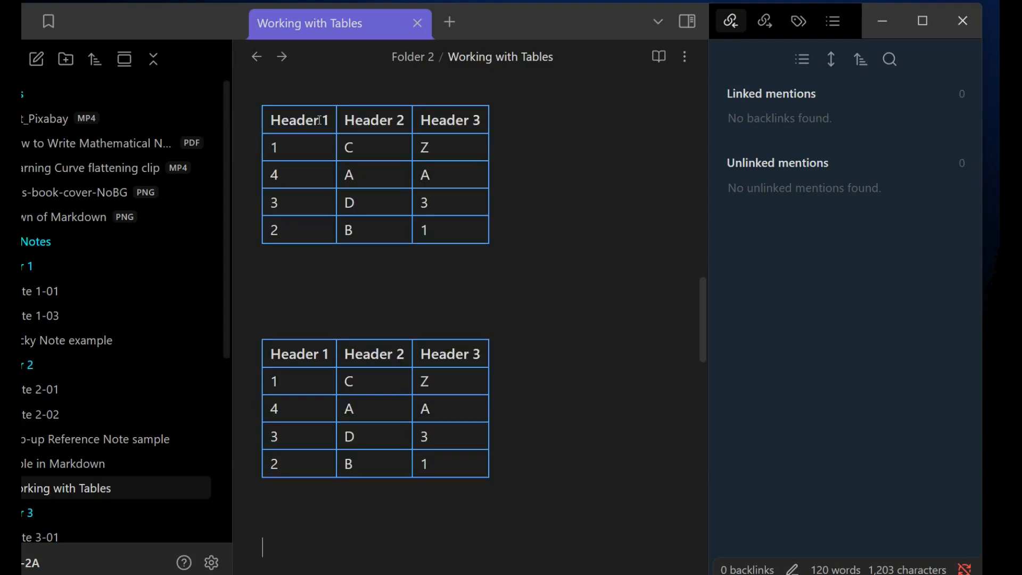
left_click(319, 121)
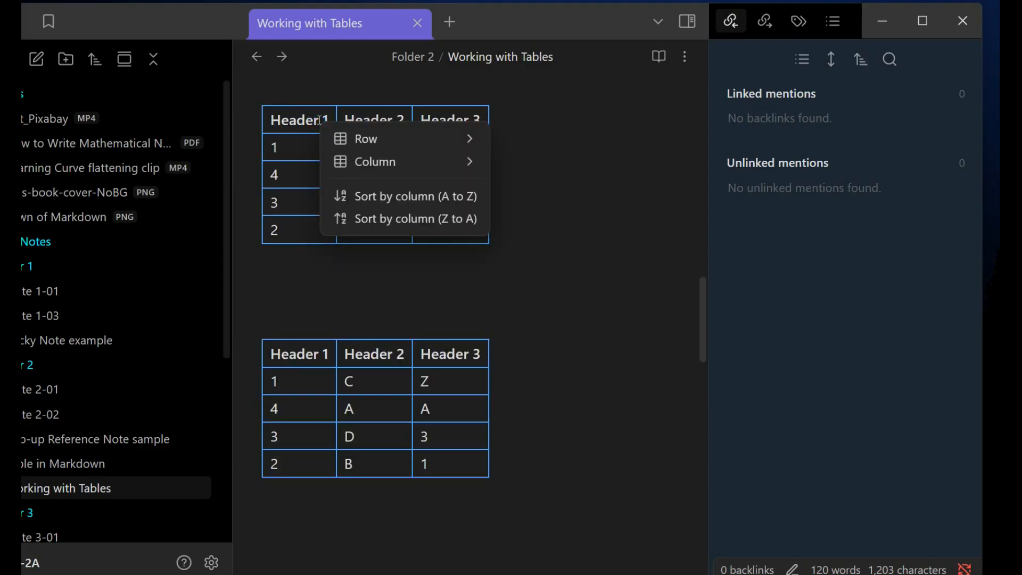
left_click(417, 199)
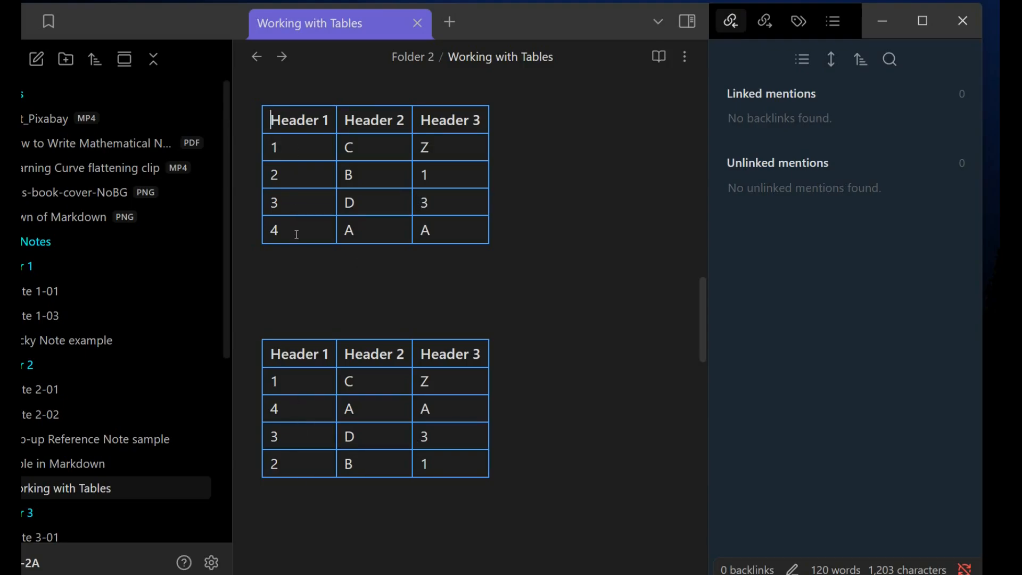
key("ctrl+z")
Try sorting the upper table by the Header 2 column from A to Z, and undo the sort
right_click(376, 148)
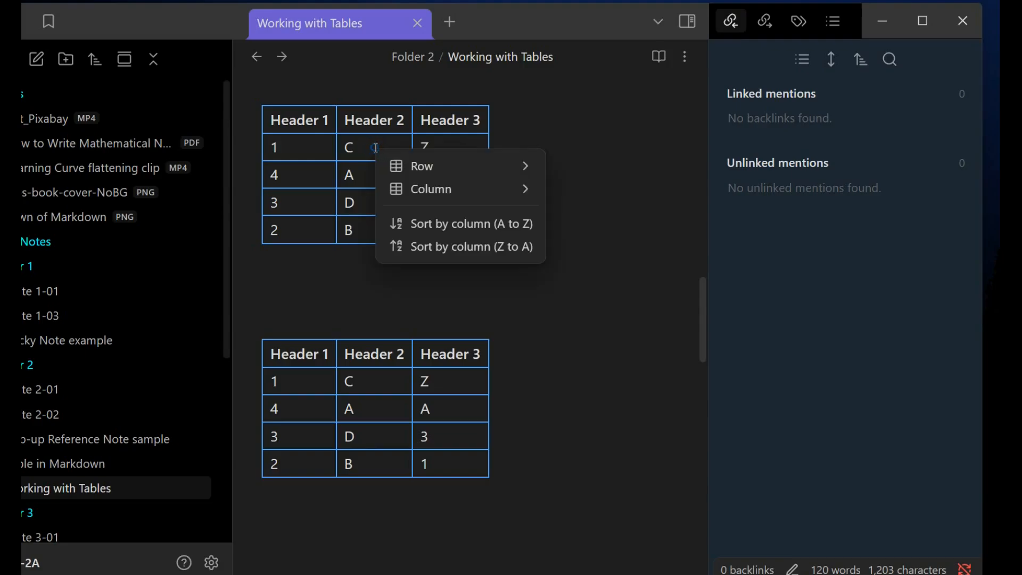
left_click(475, 224)
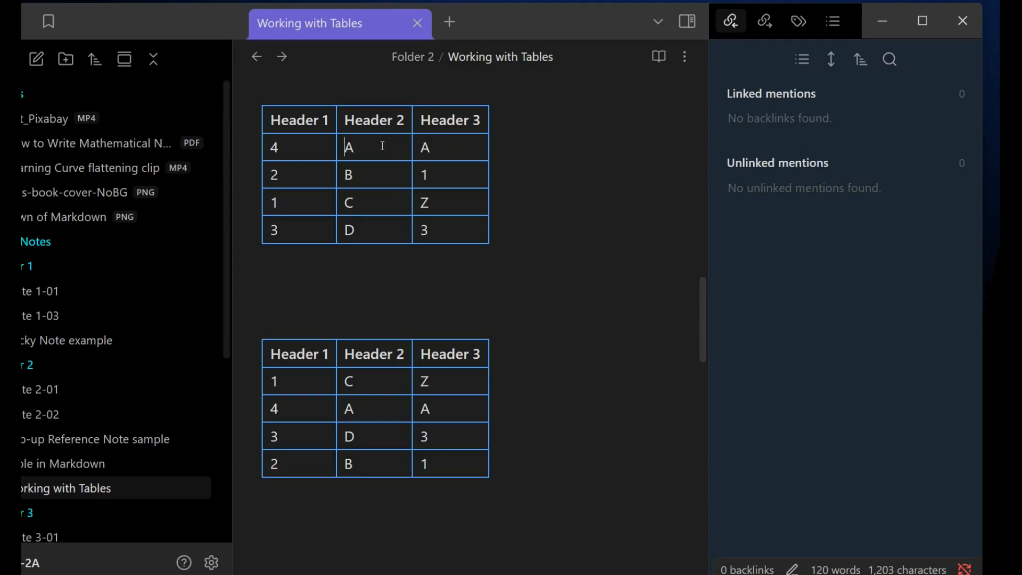
key("ctrl+z")
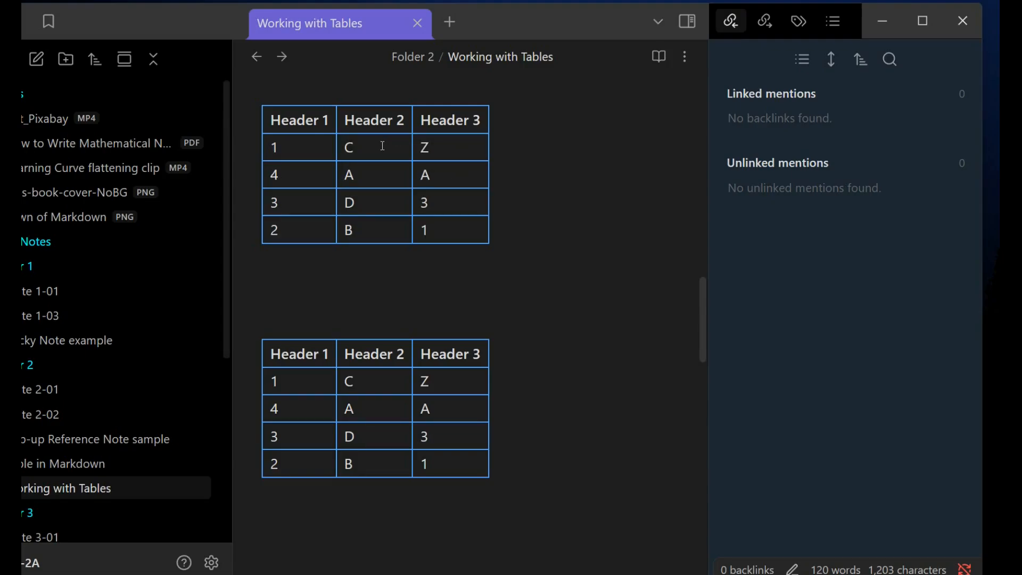
Try the A to Z sort on the Header 1 column of the upper table again, and undo it
right_click(296, 148)
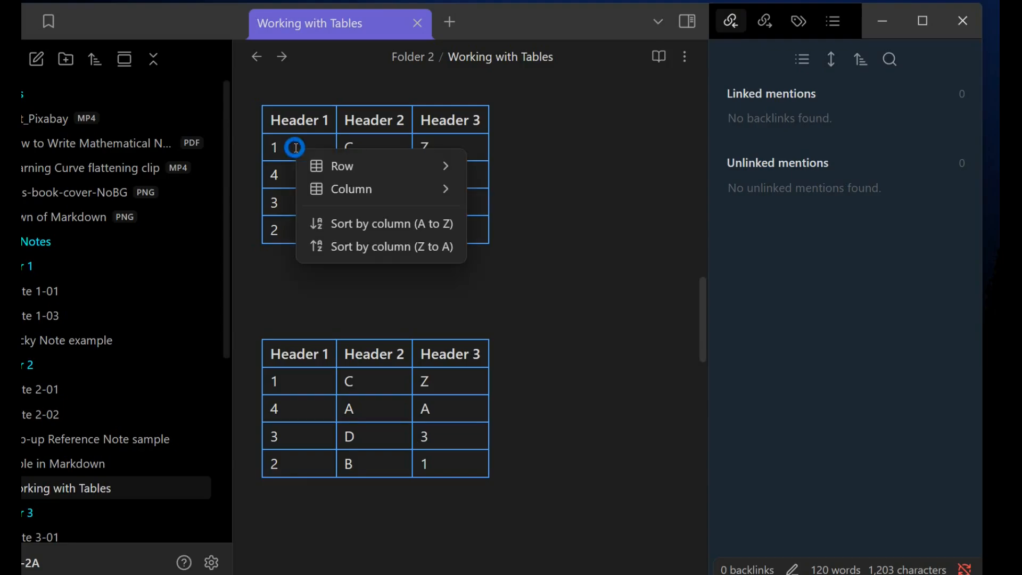
left_click(407, 230)
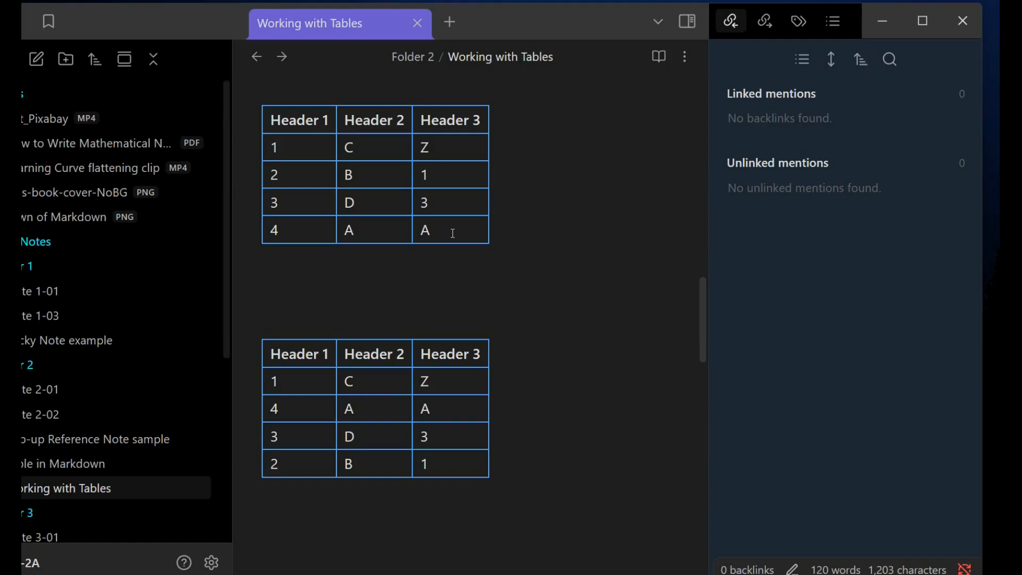
key("ctrl+z")
Try sorting the upper table by the Header 2 column from Z to A, and undo the sort
right_click(378, 146)
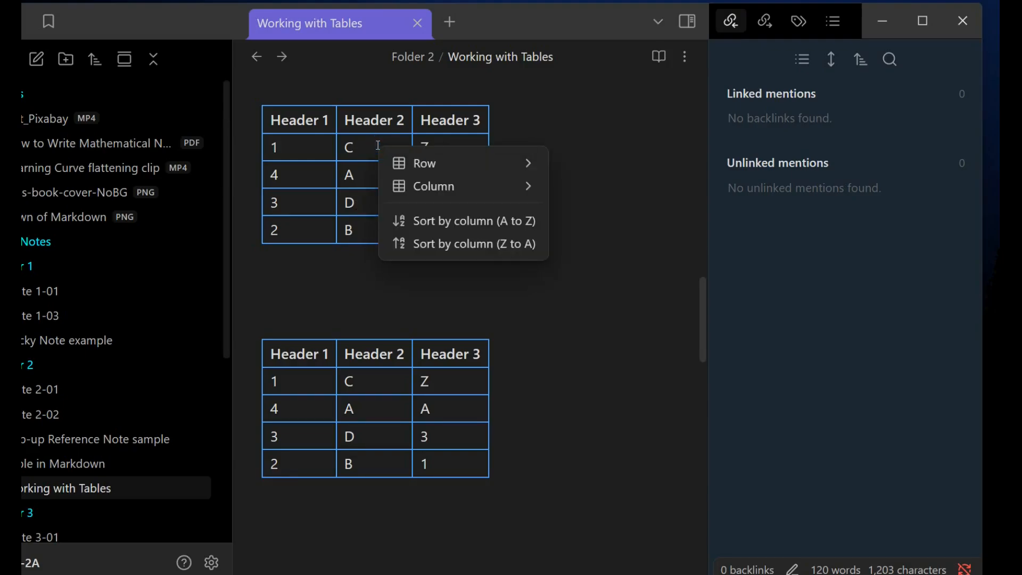
left_click(513, 245)
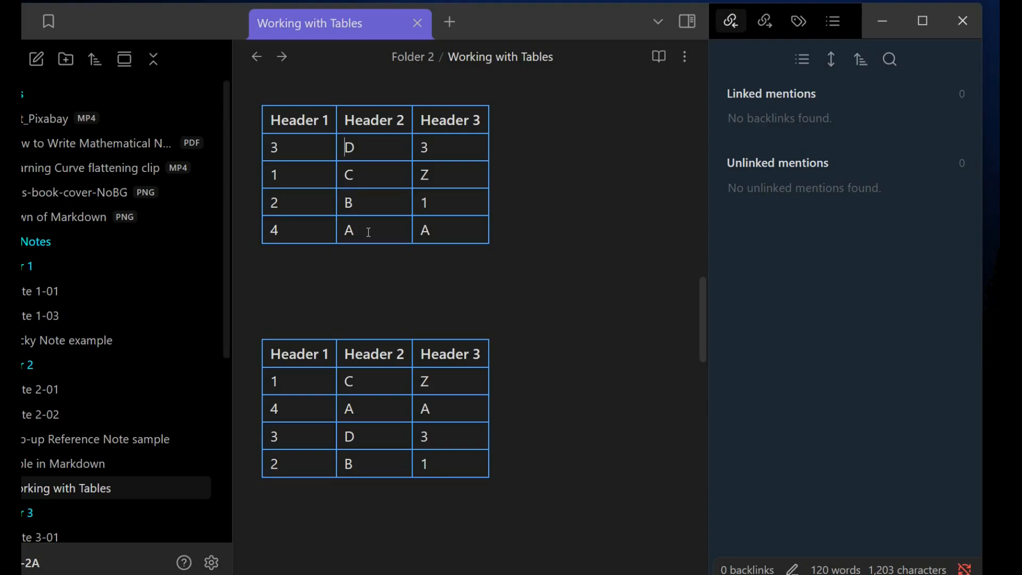
key("ctrl+z")
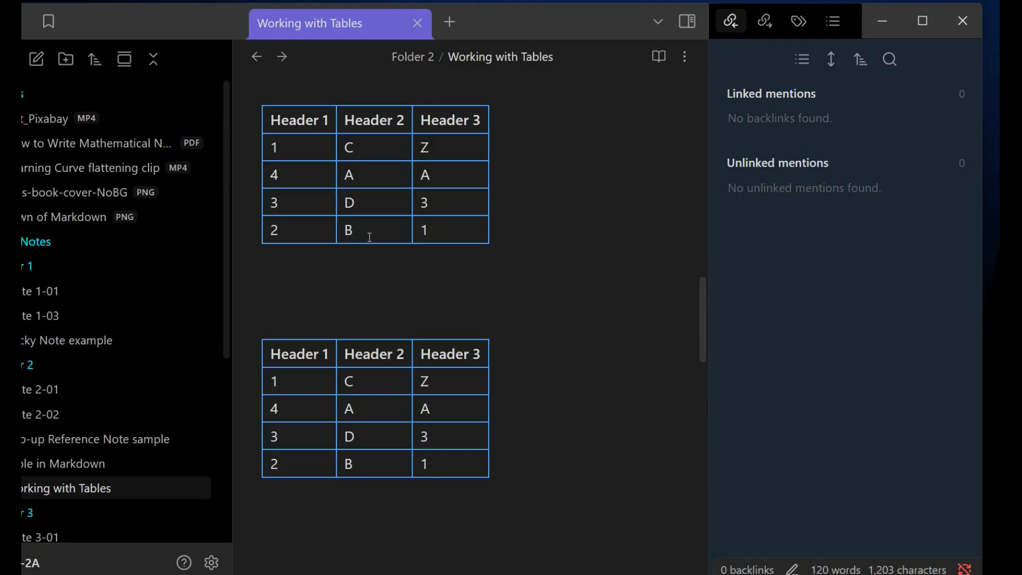
Sort the upper table by the Header 1 column from Z to A
right_click(300, 146)
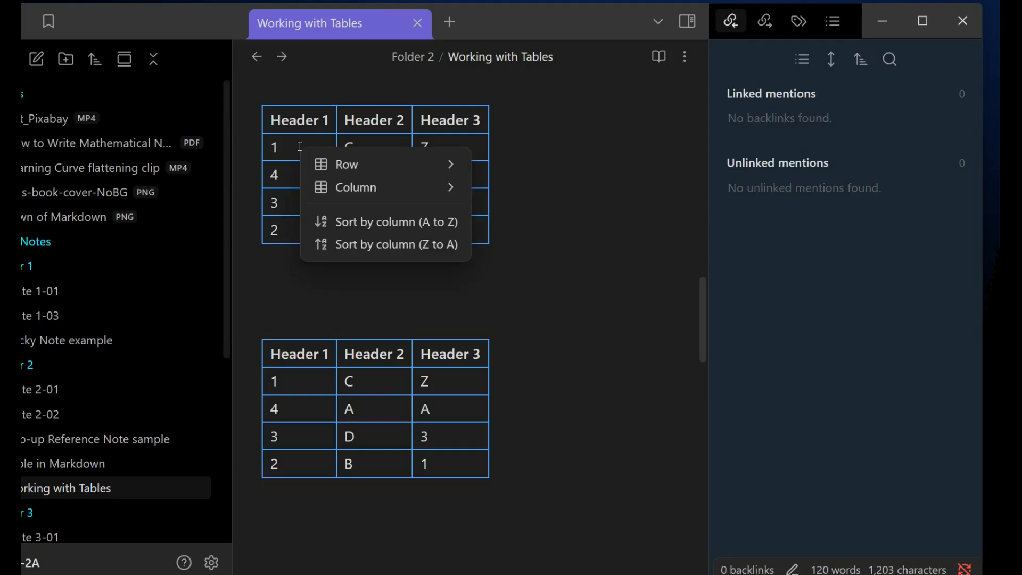
left_click(396, 247)
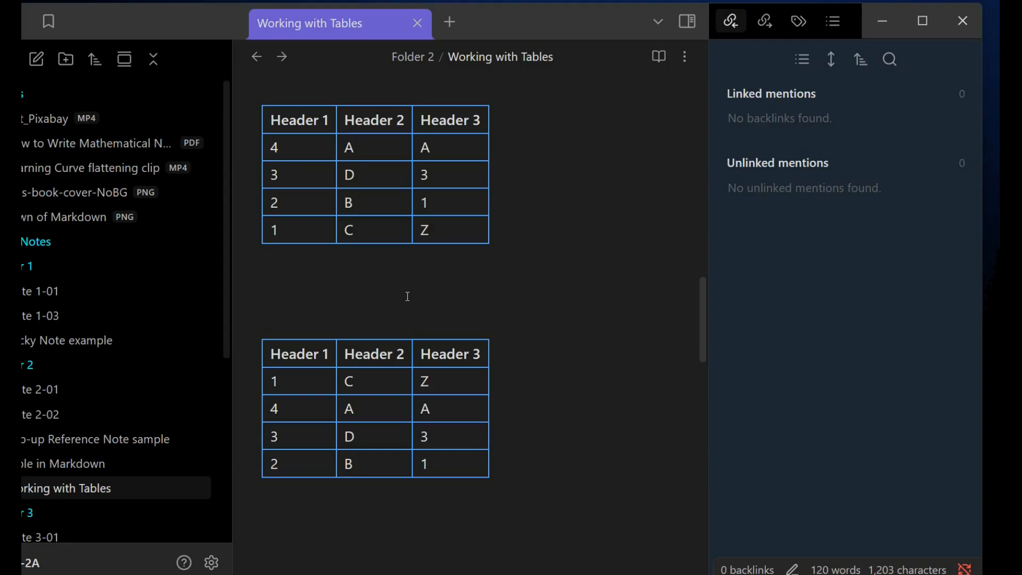
Try moving the Header 1 column of the upper table to just after Header 2, and move it back to the first position
scroll(488, 213, "up", 3)
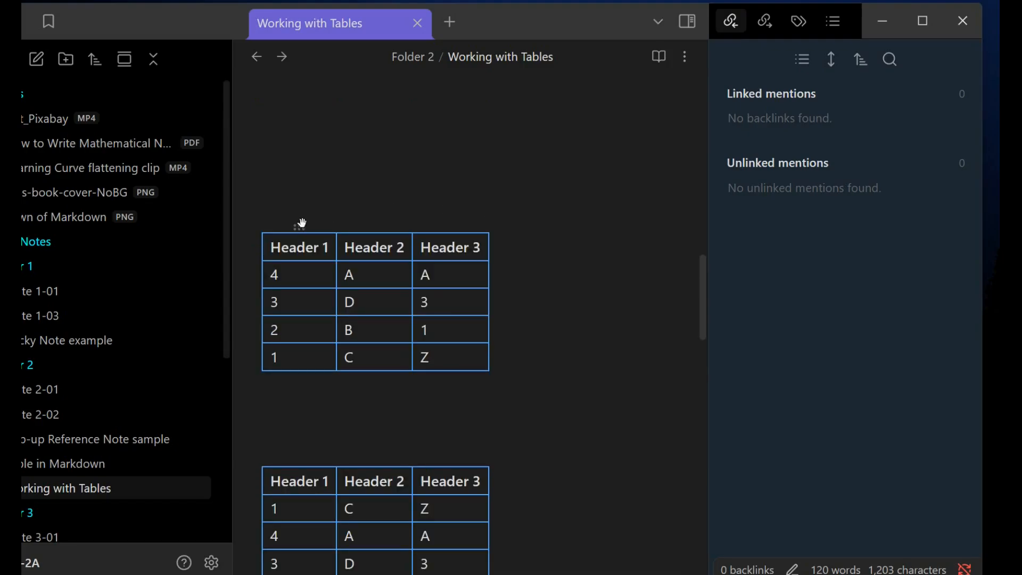
left_click(297, 228)
left_click(363, 187)
left_click(297, 228)
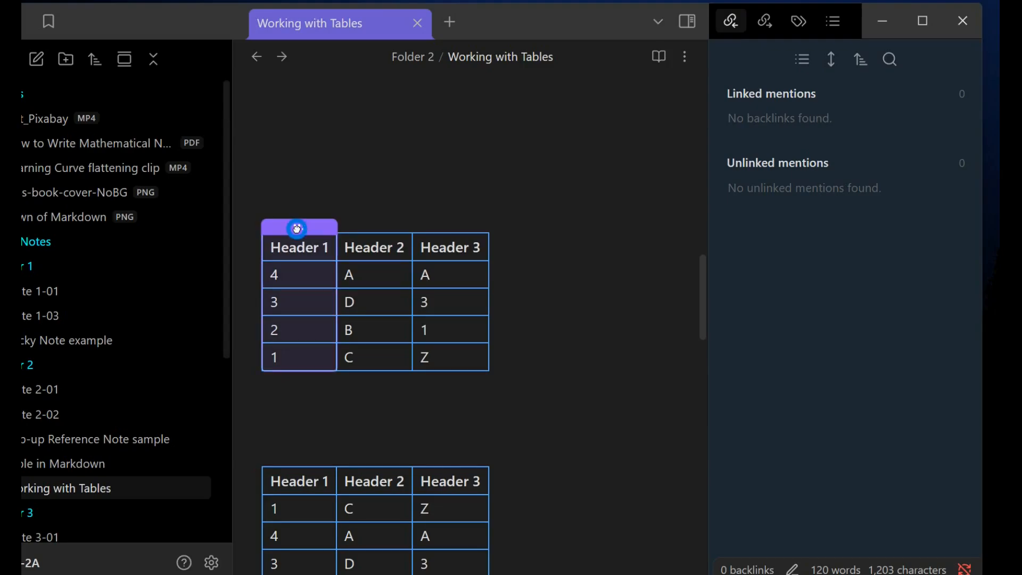
left_click_drag(297, 229, 372, 221)
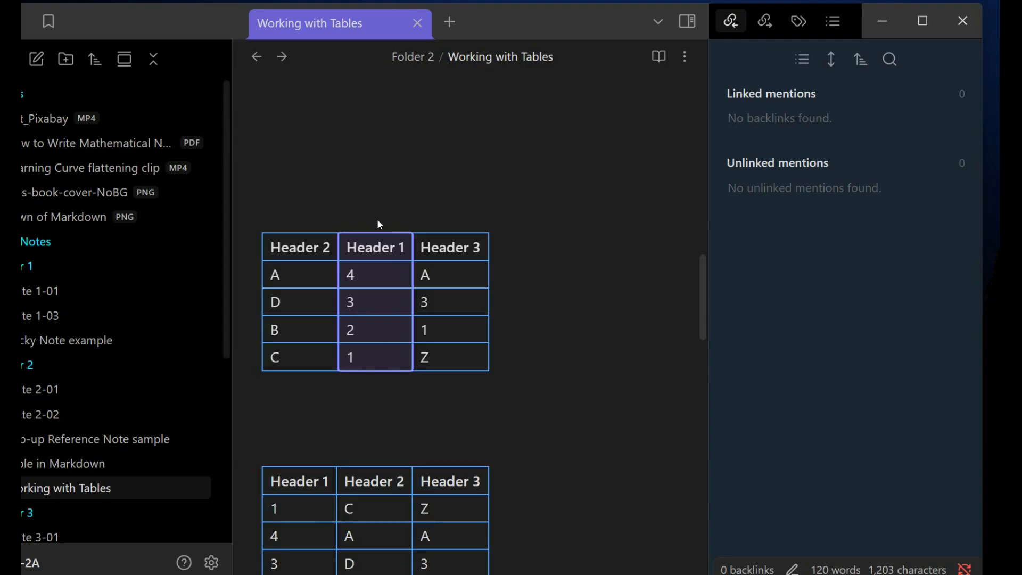
left_click_drag(377, 226, 303, 228)
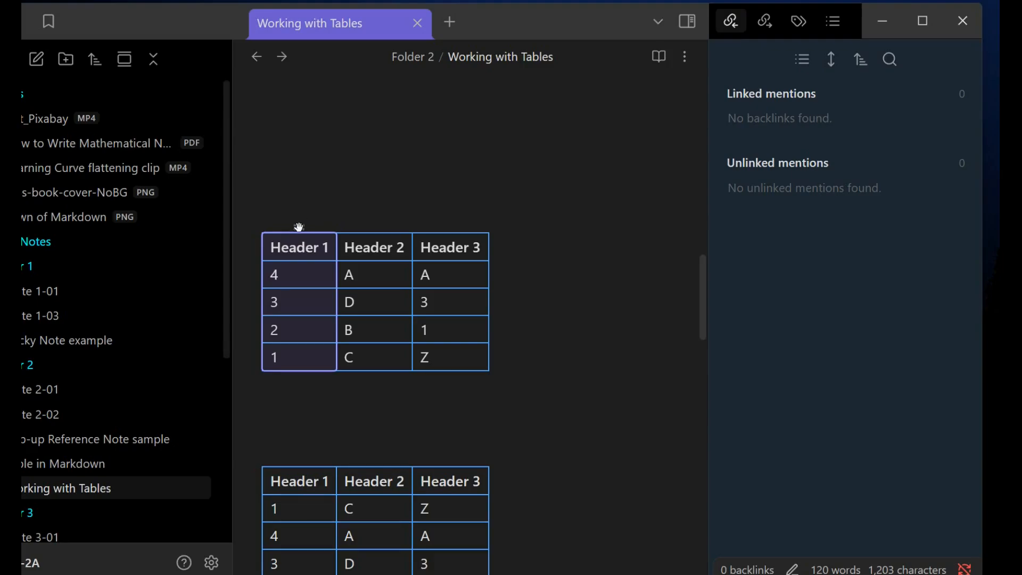
Move the Header 1 column of the upper table to the last position and its header row below all other rows
left_click(467, 226)
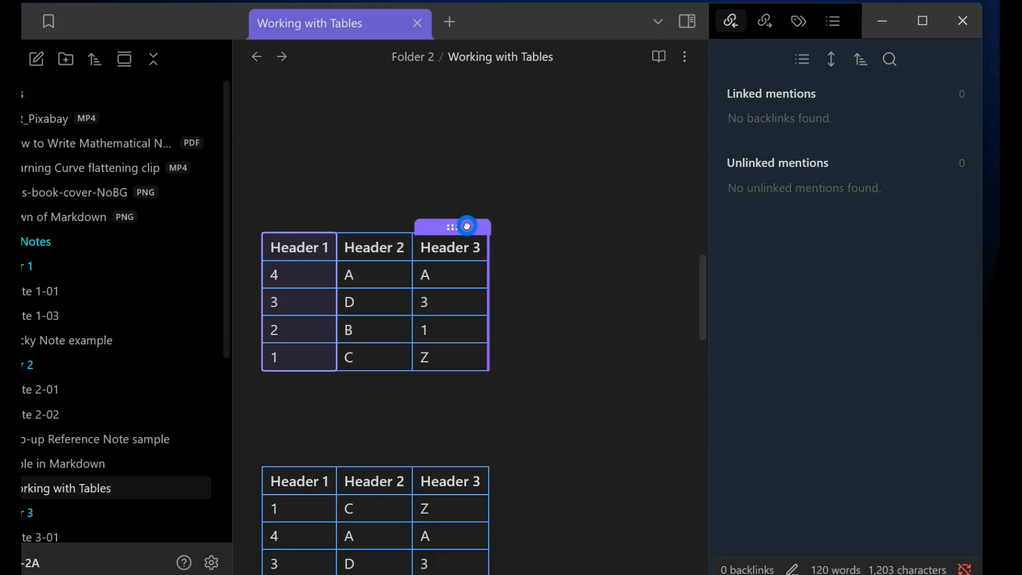
left_click_drag(468, 227, 467, 228)
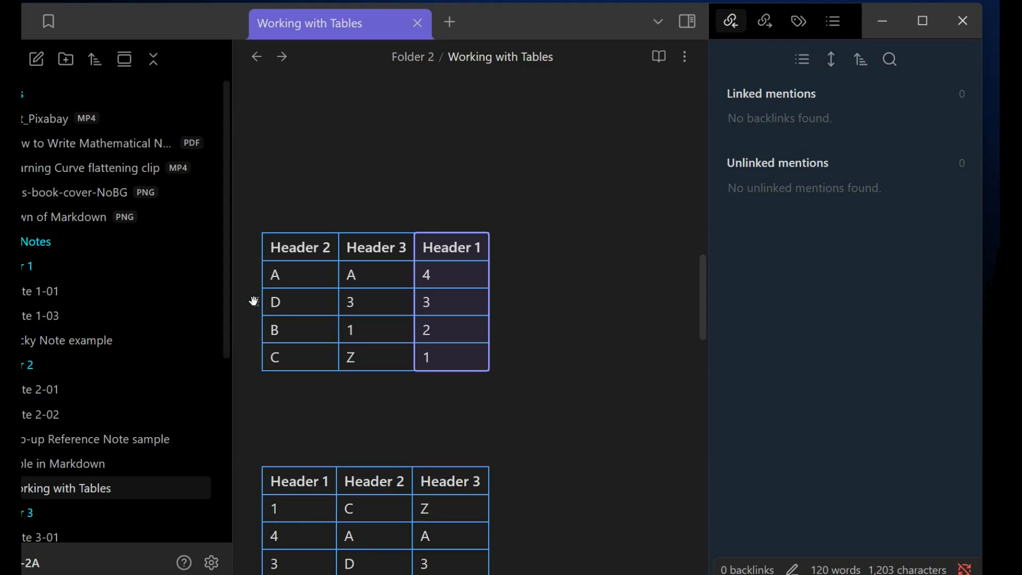
left_click(256, 248)
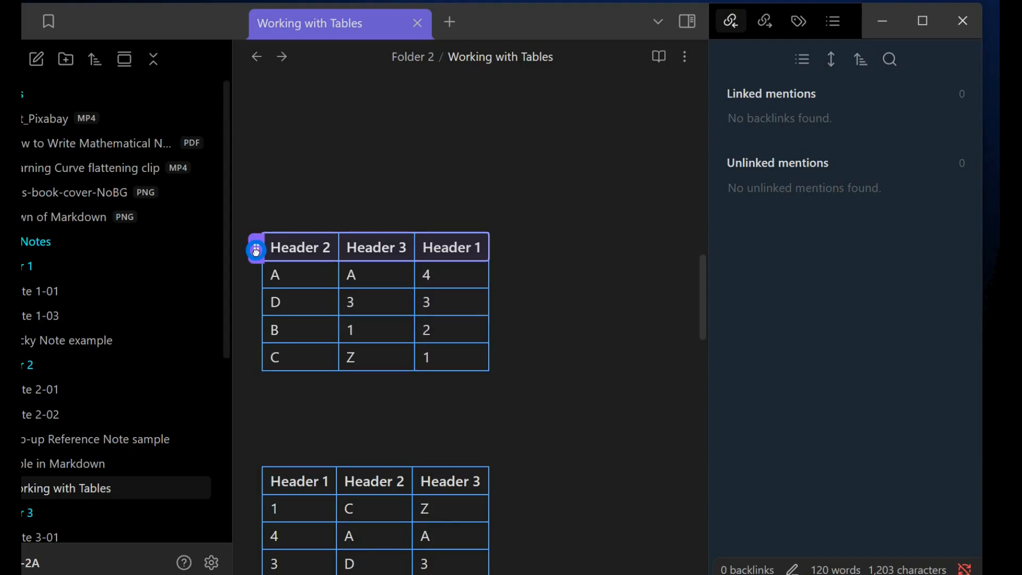
left_click_drag(256, 248, 262, 359)
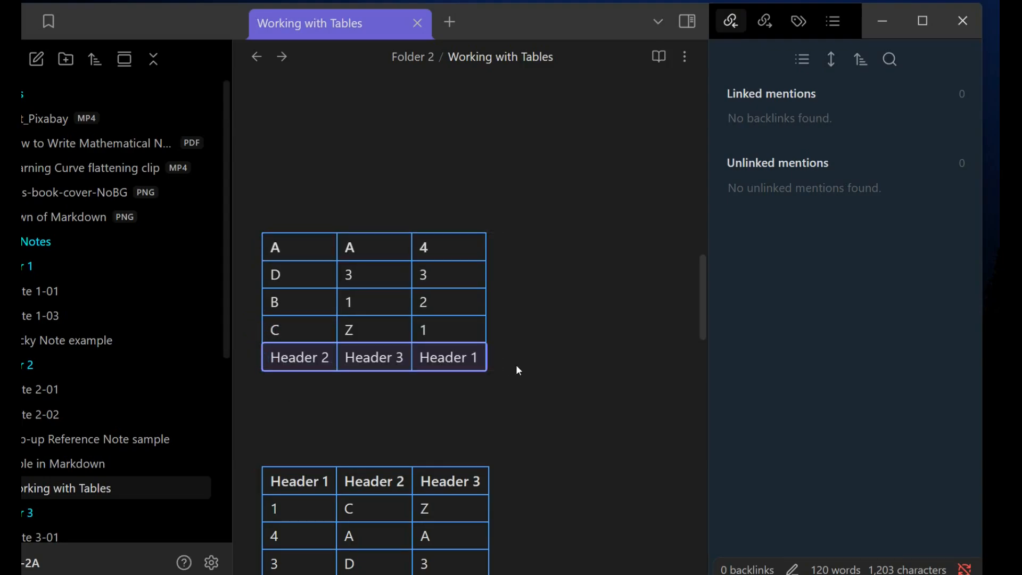
Delete the last column of the upper table, the one containing Header 1
left_click(448, 224)
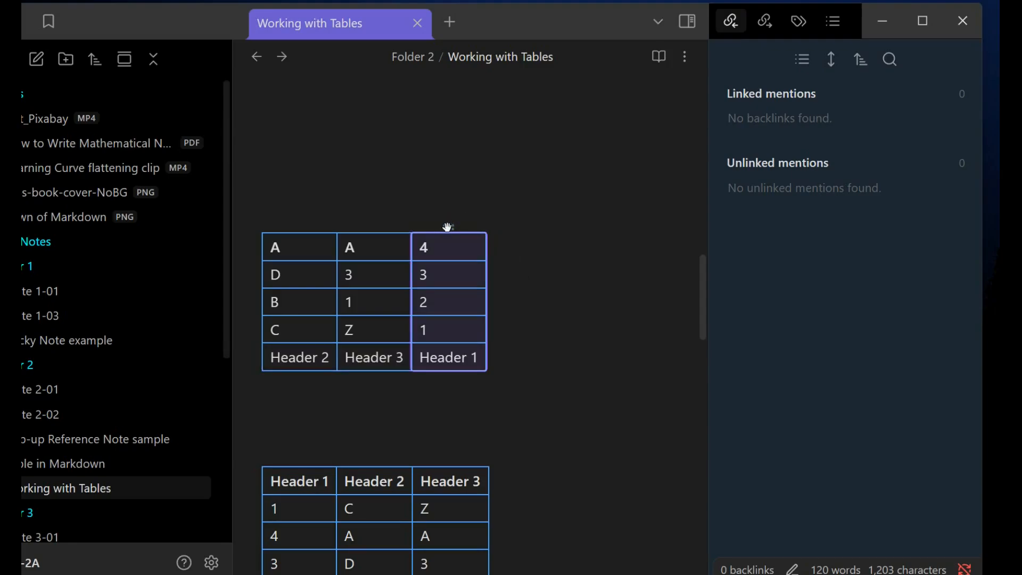
key("Delete")
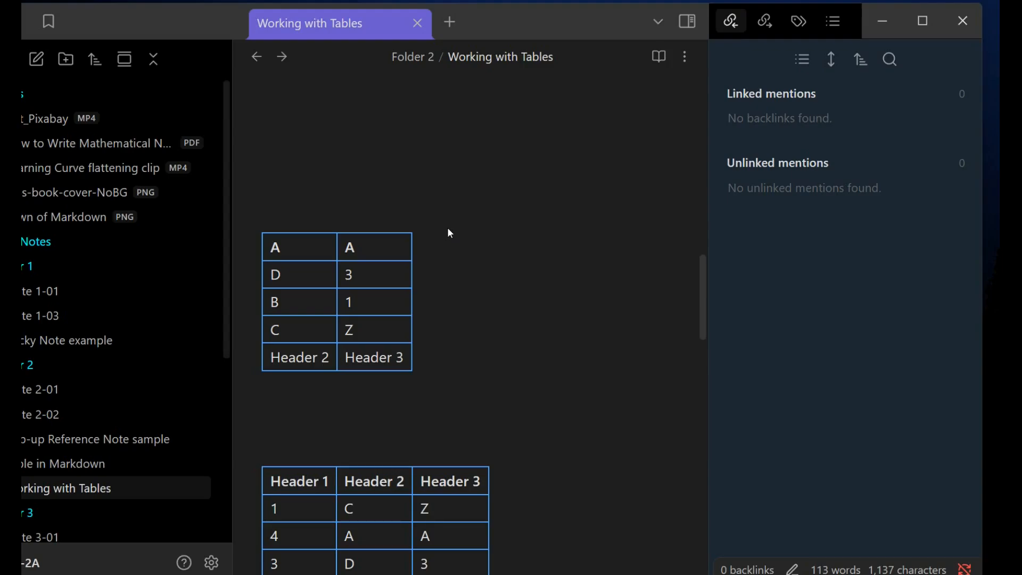
Move the Header 3 column of the upper table to the first position and the row with 3 and D to the end
left_click(377, 229)
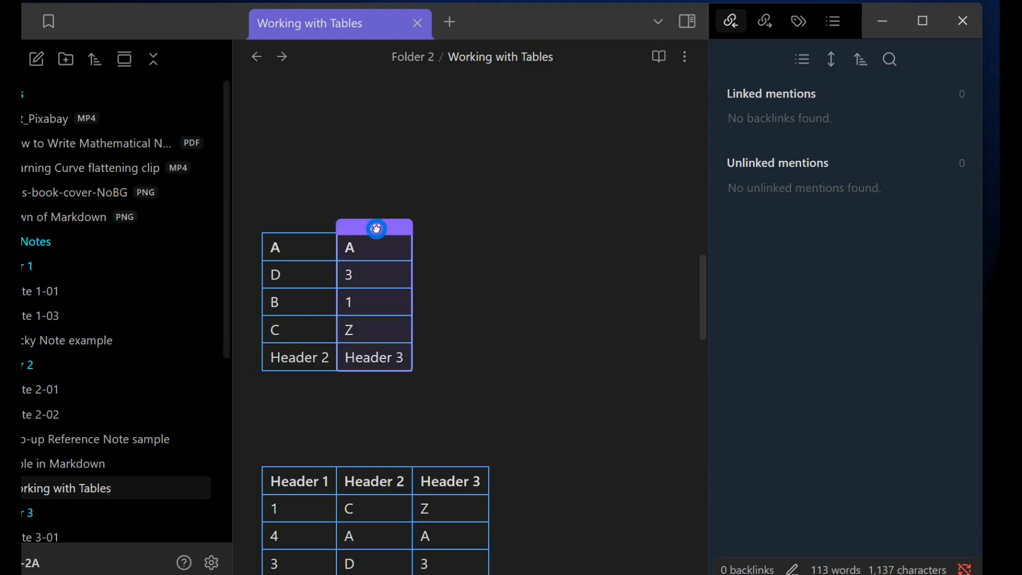
left_click_drag(377, 229, 301, 230)
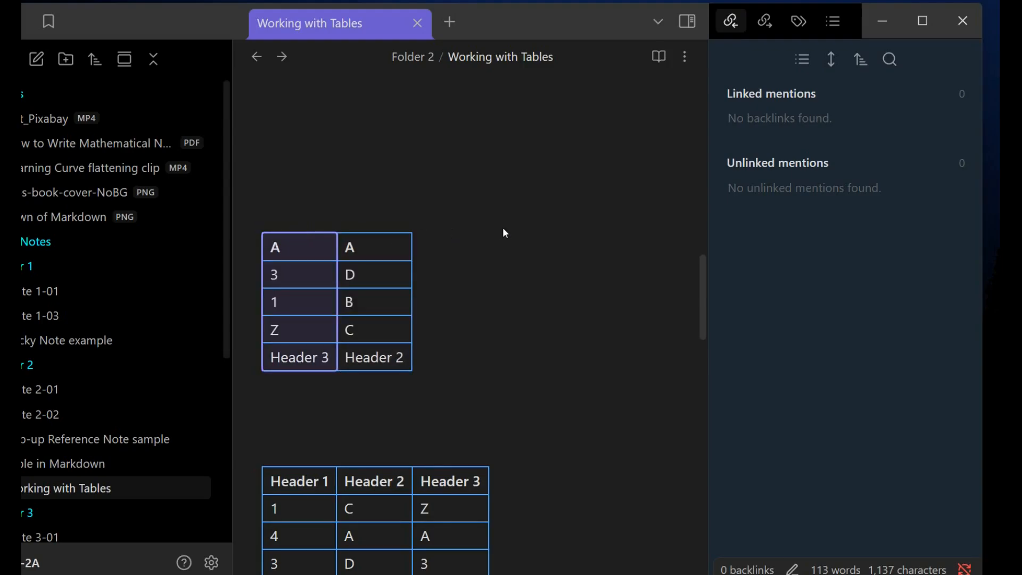
left_click(256, 274)
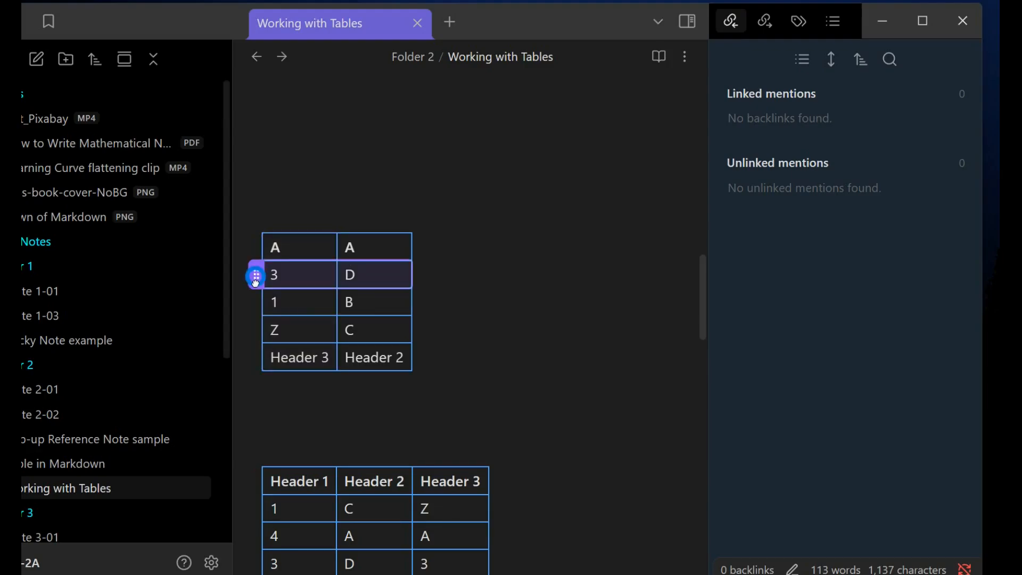
left_click_drag(255, 273, 252, 377)
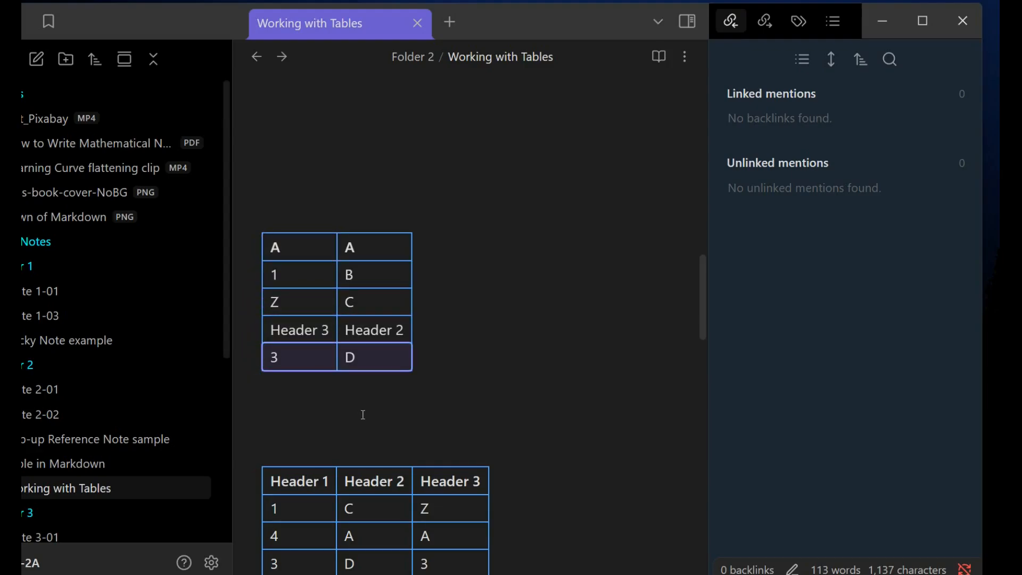